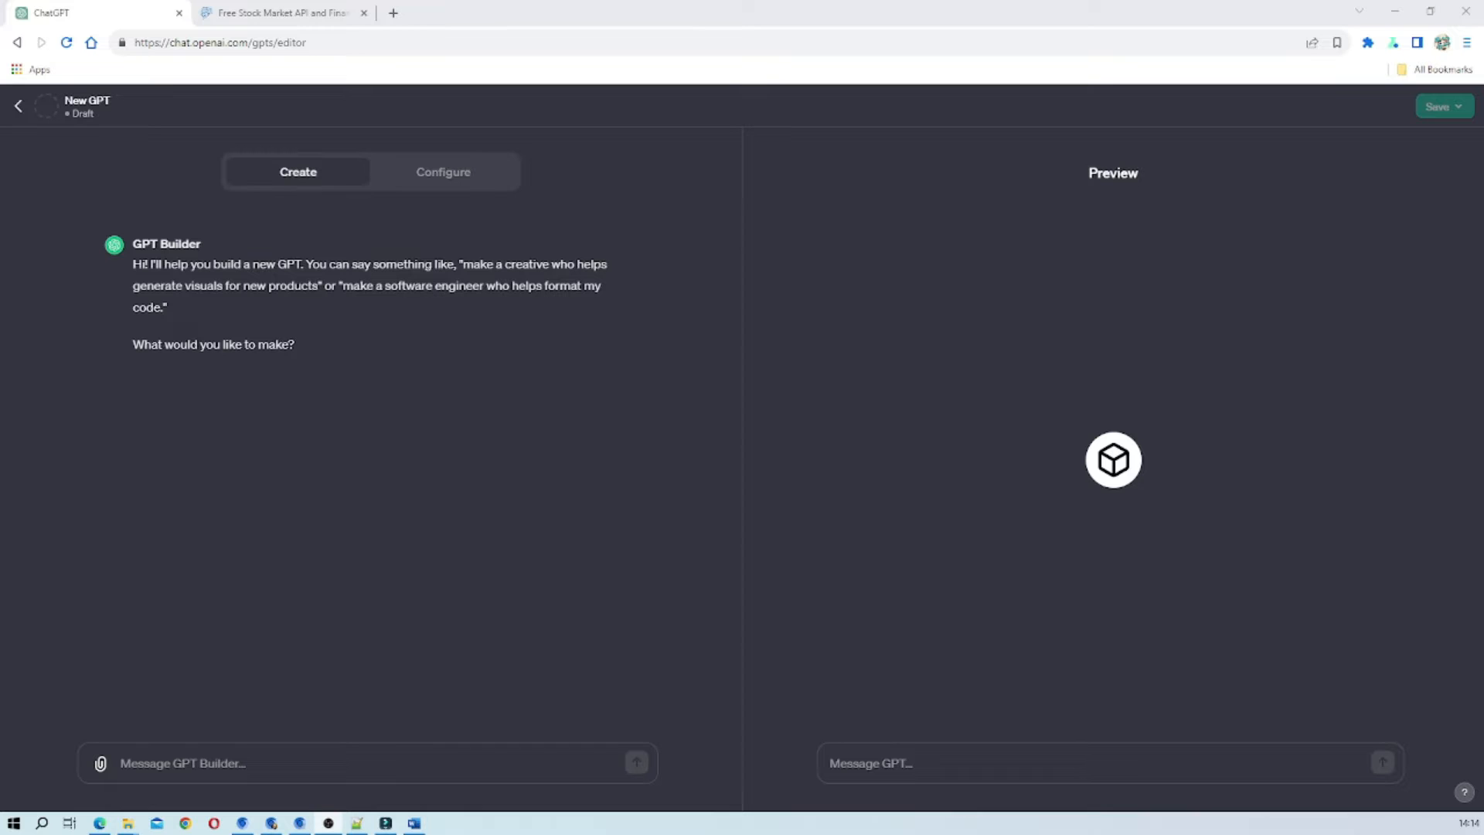
# Examine the Financial Modeling Prep API documentation, from the Exchange Symbols and Symbol Changes endpoints back up to the introduction.
pyautogui.click(279, 15)
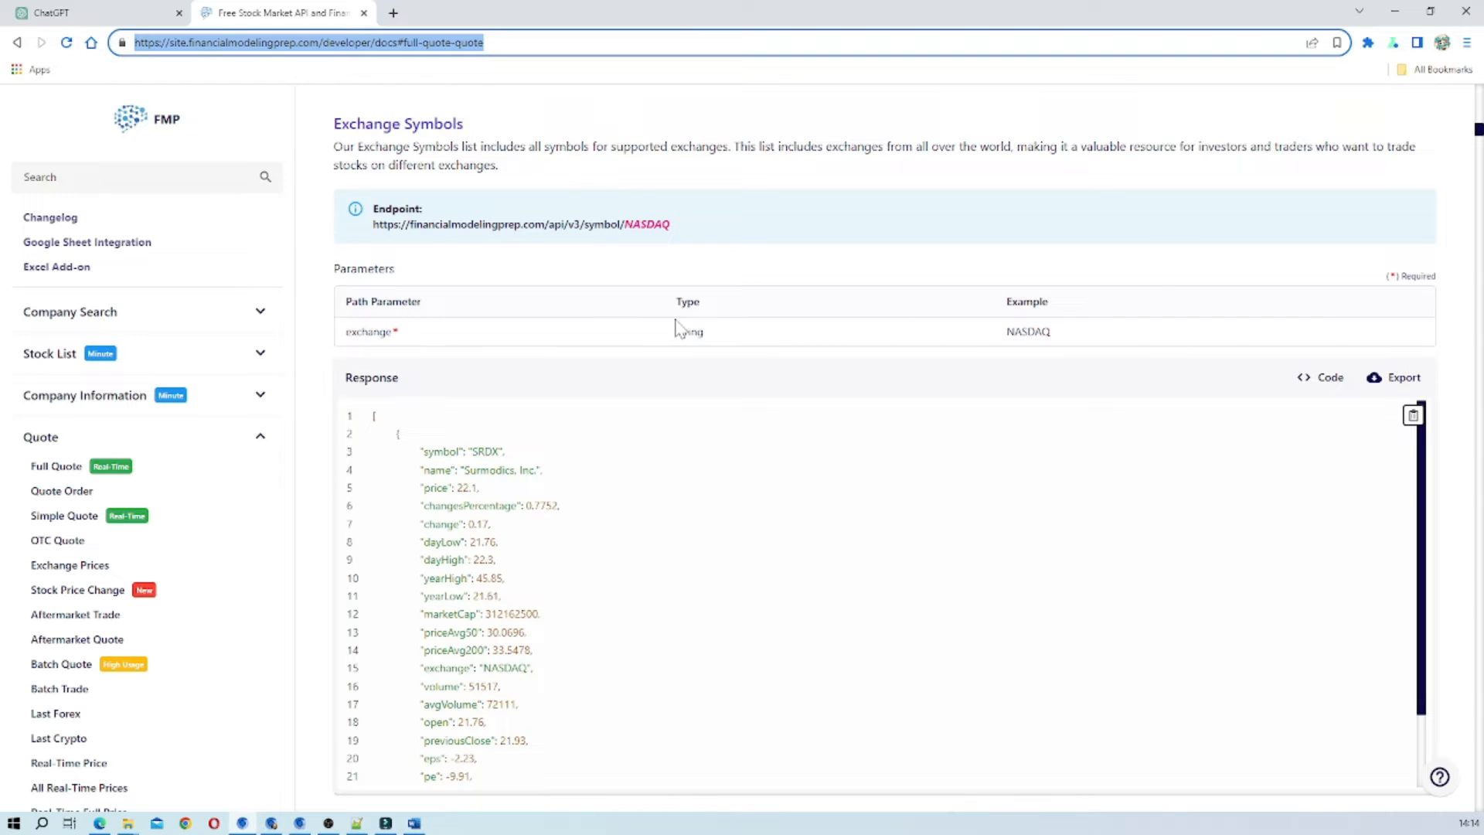
pyautogui.scroll(-2, 706, 517)
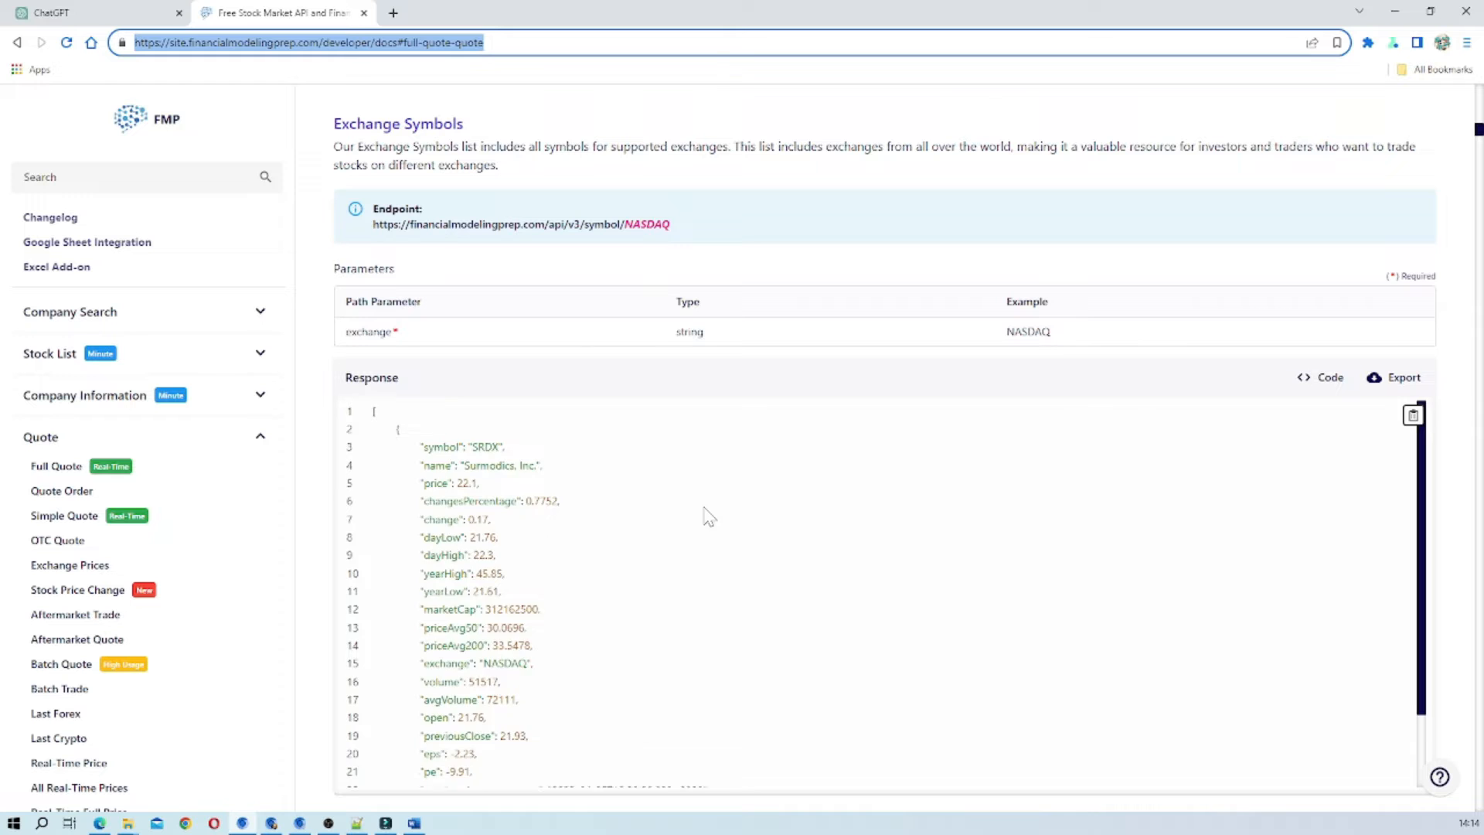
pyautogui.scroll(2, 705, 516)
pyautogui.scroll(-3, 706, 516)
pyautogui.scroll(3, 705, 516)
pyautogui.scroll(5, 851, 199)
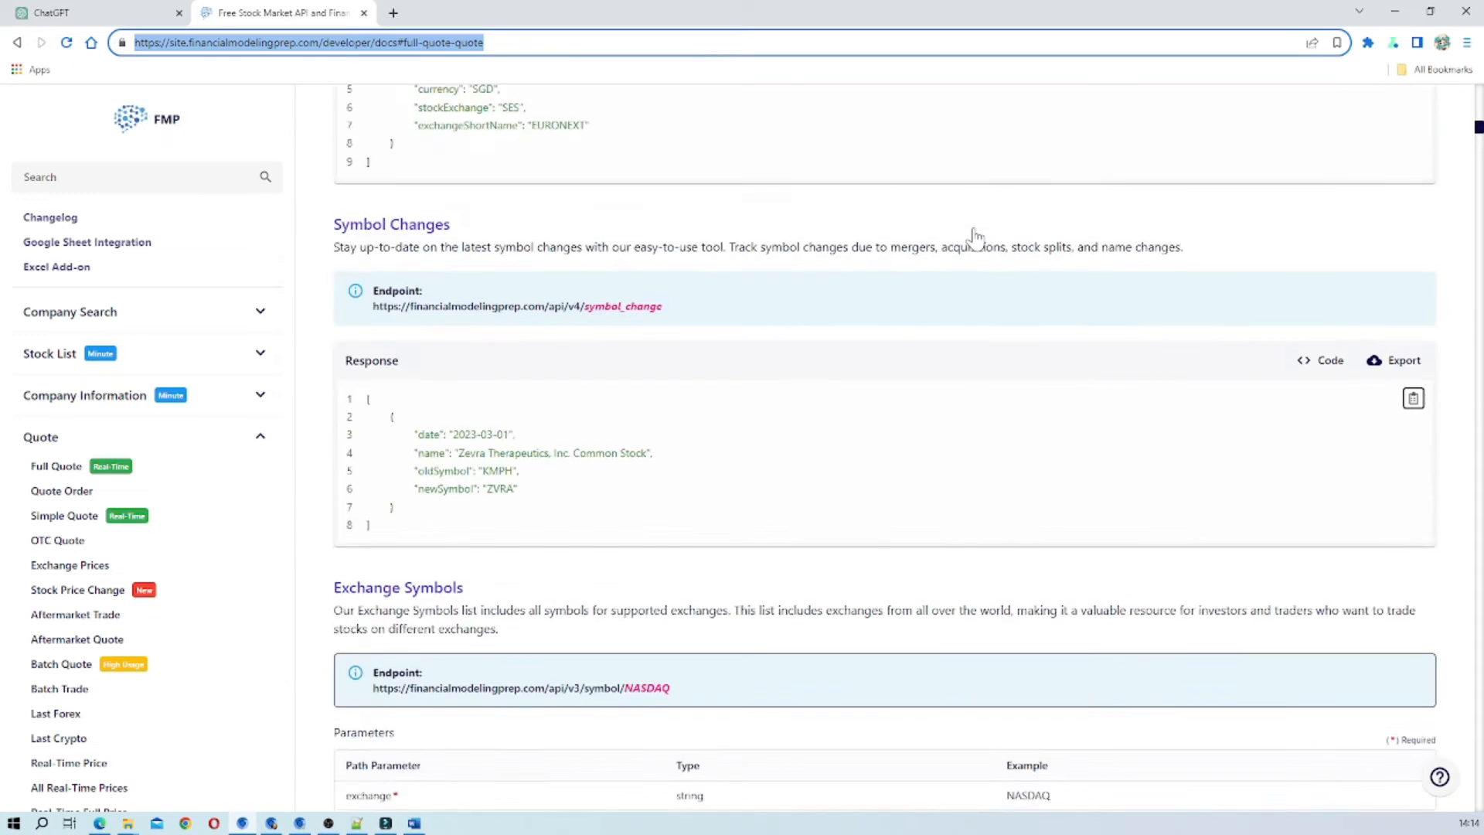
pyautogui.scroll(20, 973, 235)
pyautogui.scroll(10, 974, 236)
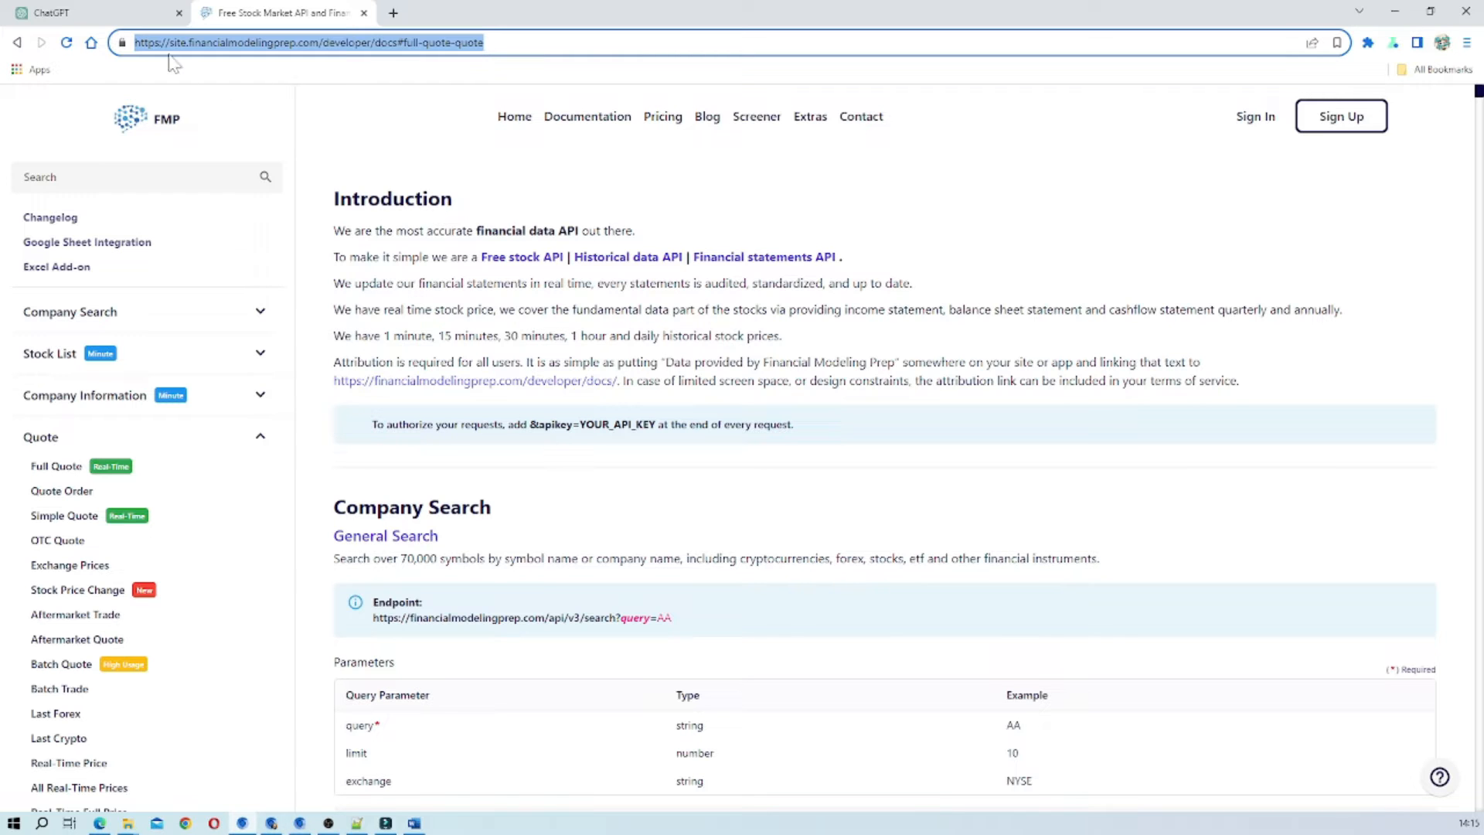
# Send GPT Builder the prepared description of a stock information retrieval service that uses an API to pull individual stock prices and other pertinent information.
pyautogui.click(98, 18)
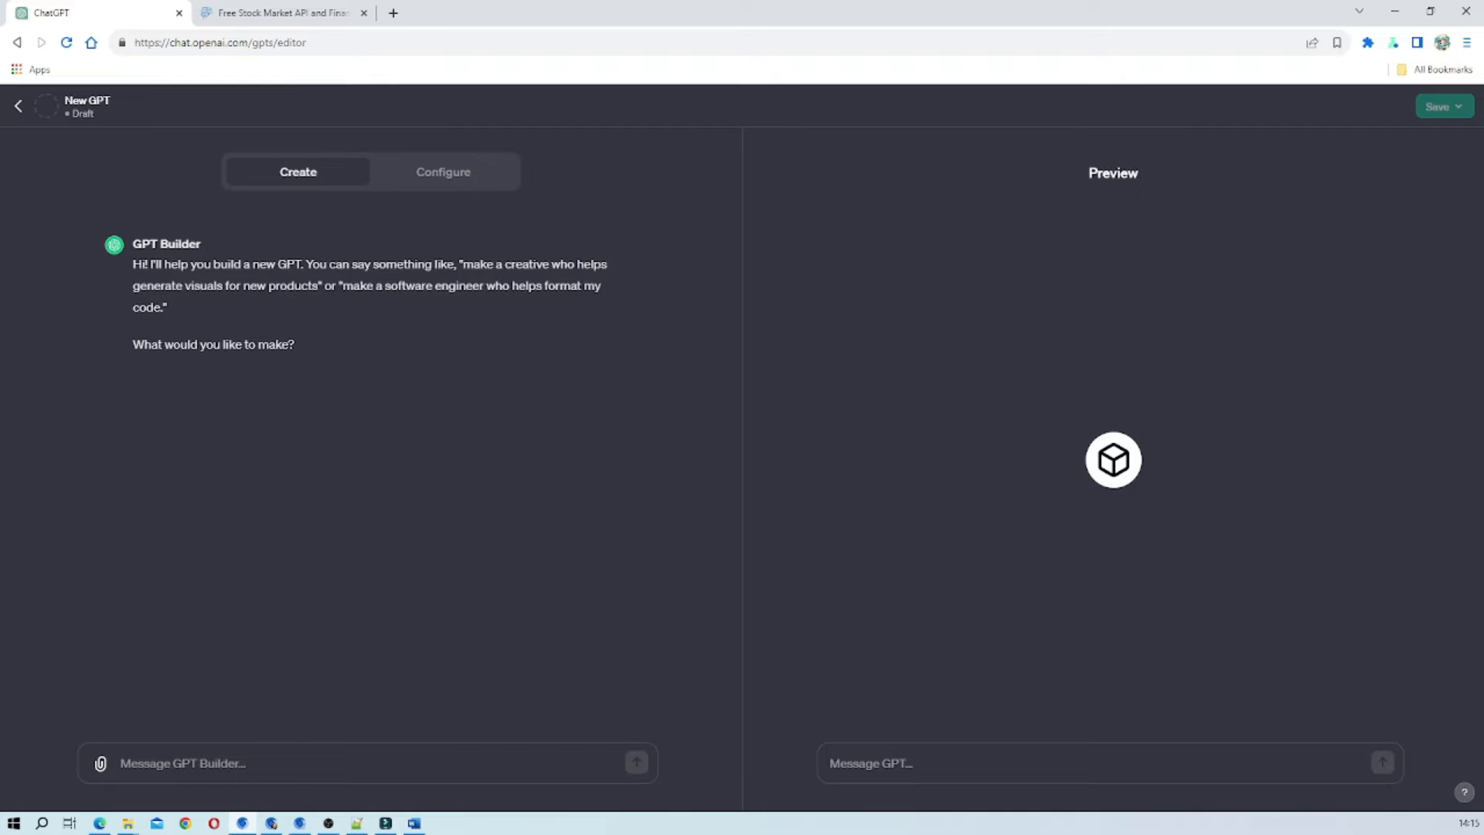
pyautogui.hotkey('alt', 'Tab')
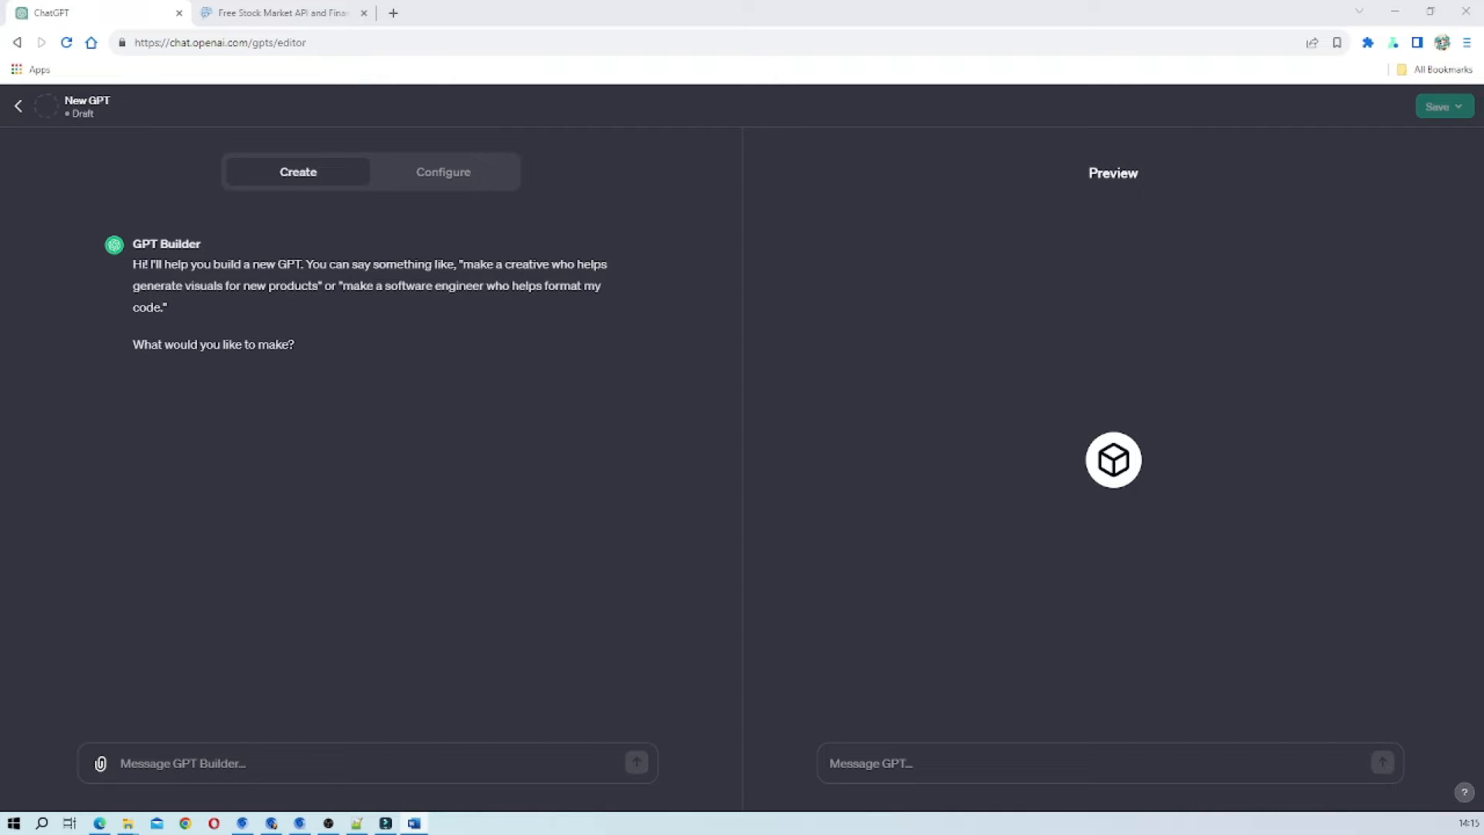
pyautogui.hotkey('alt', 'Tab')
pyautogui.rightClick(340, 767)
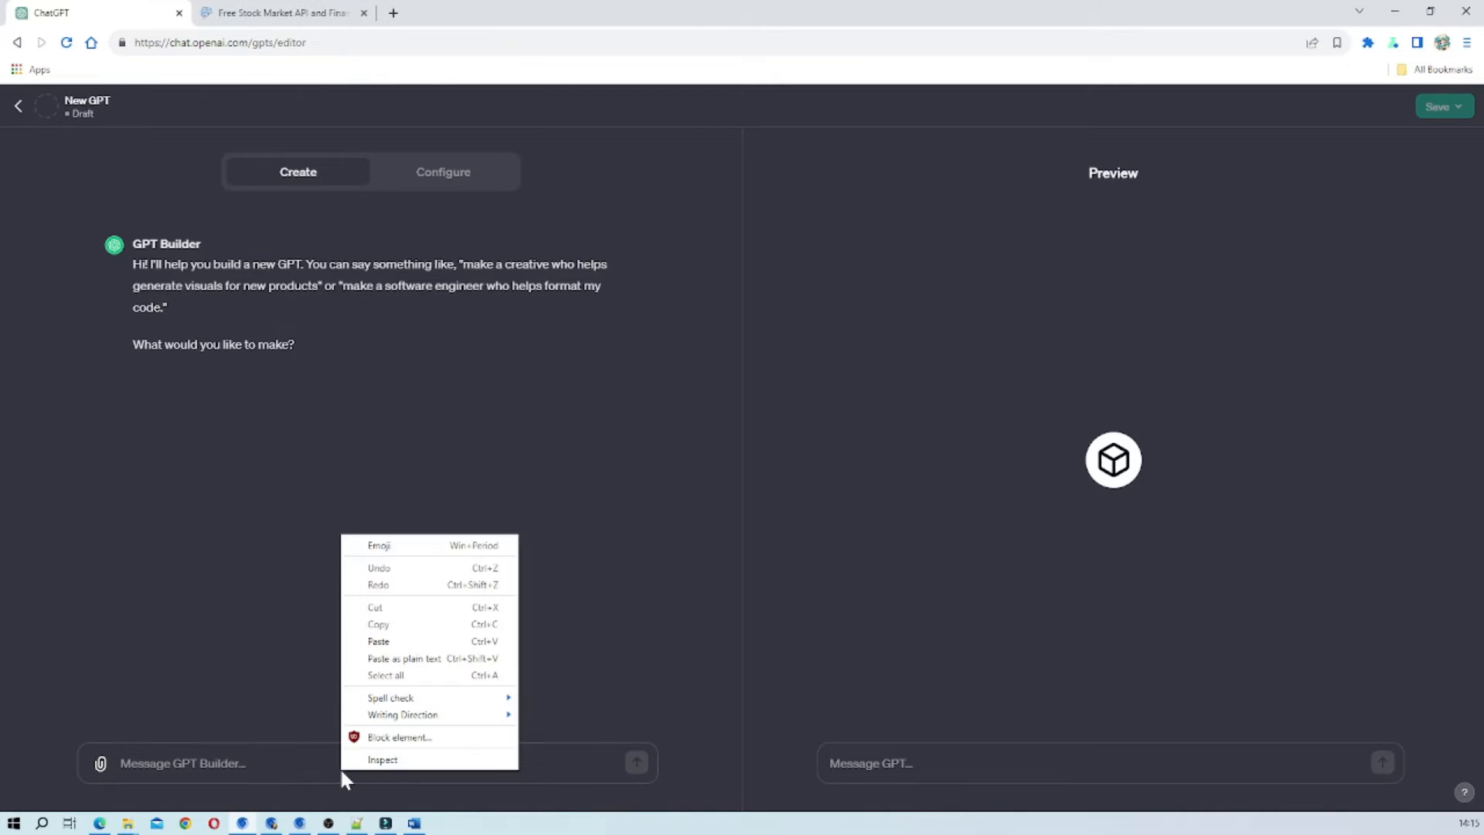
pyautogui.click(404, 658)
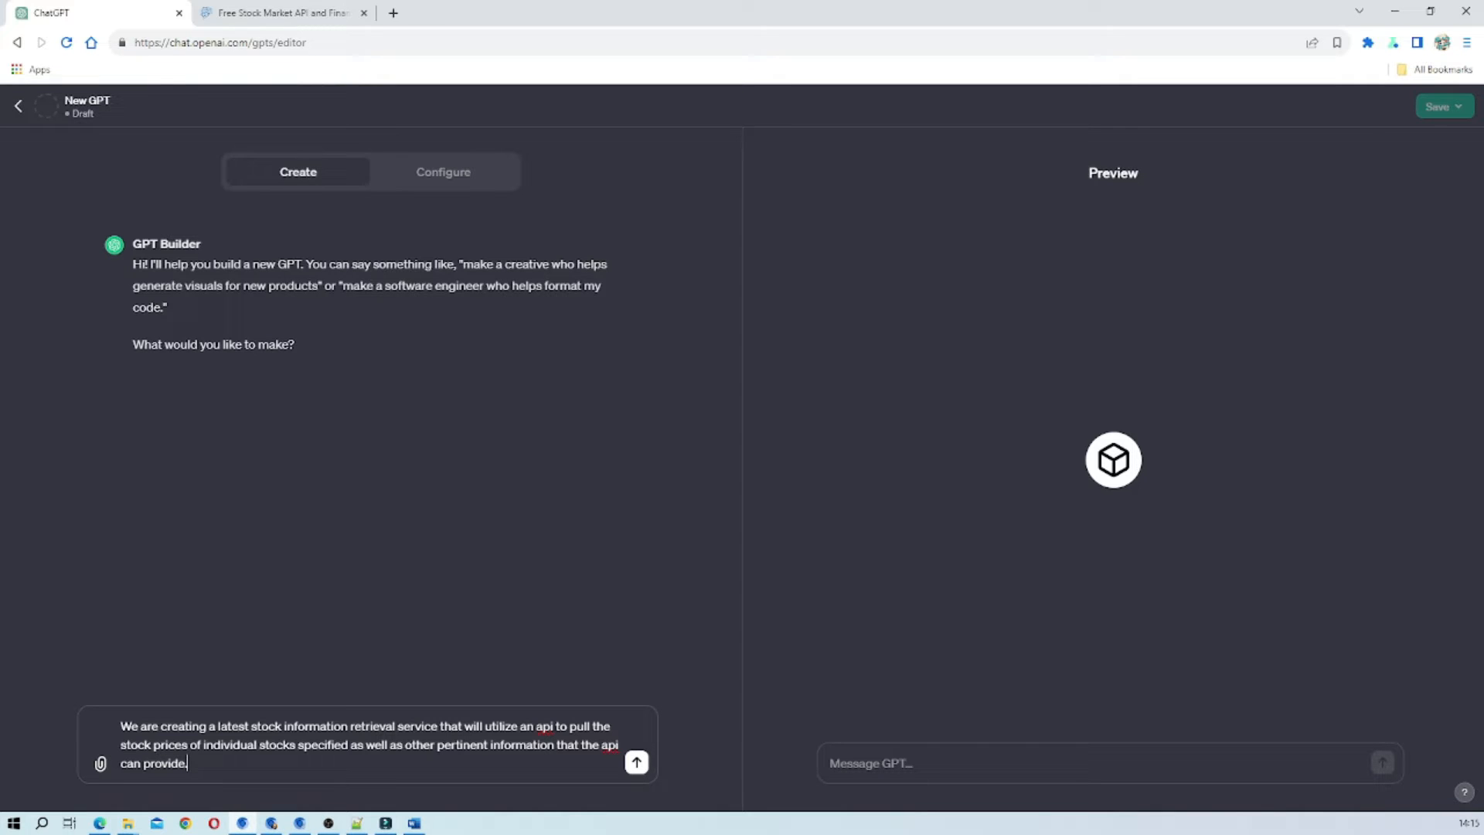
pyautogui.click(635, 766)
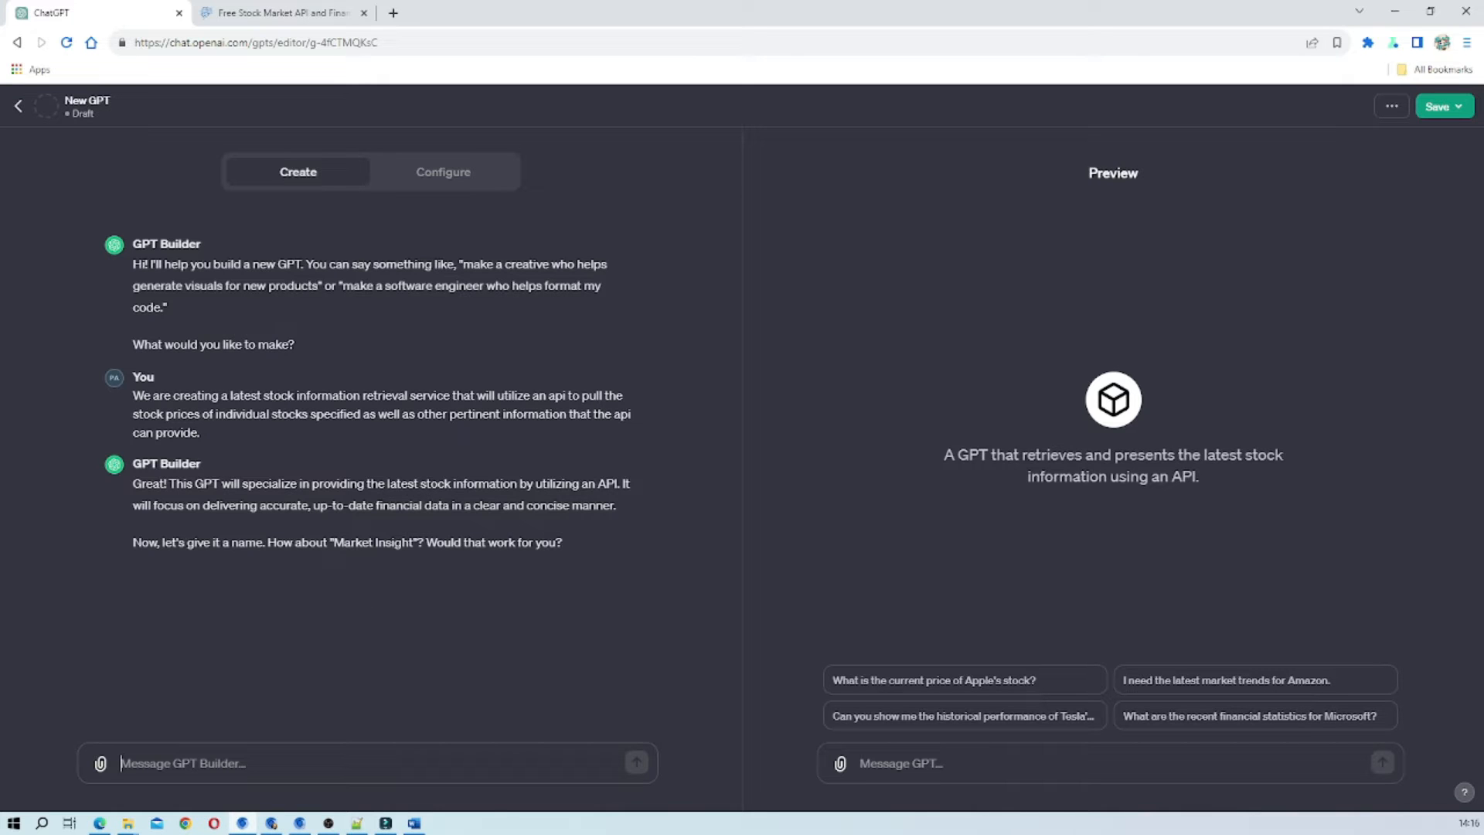
# Accept the suggested name "Market Insight" by replying "Great name!" to GPT Builder.
pyautogui.write('Great ')
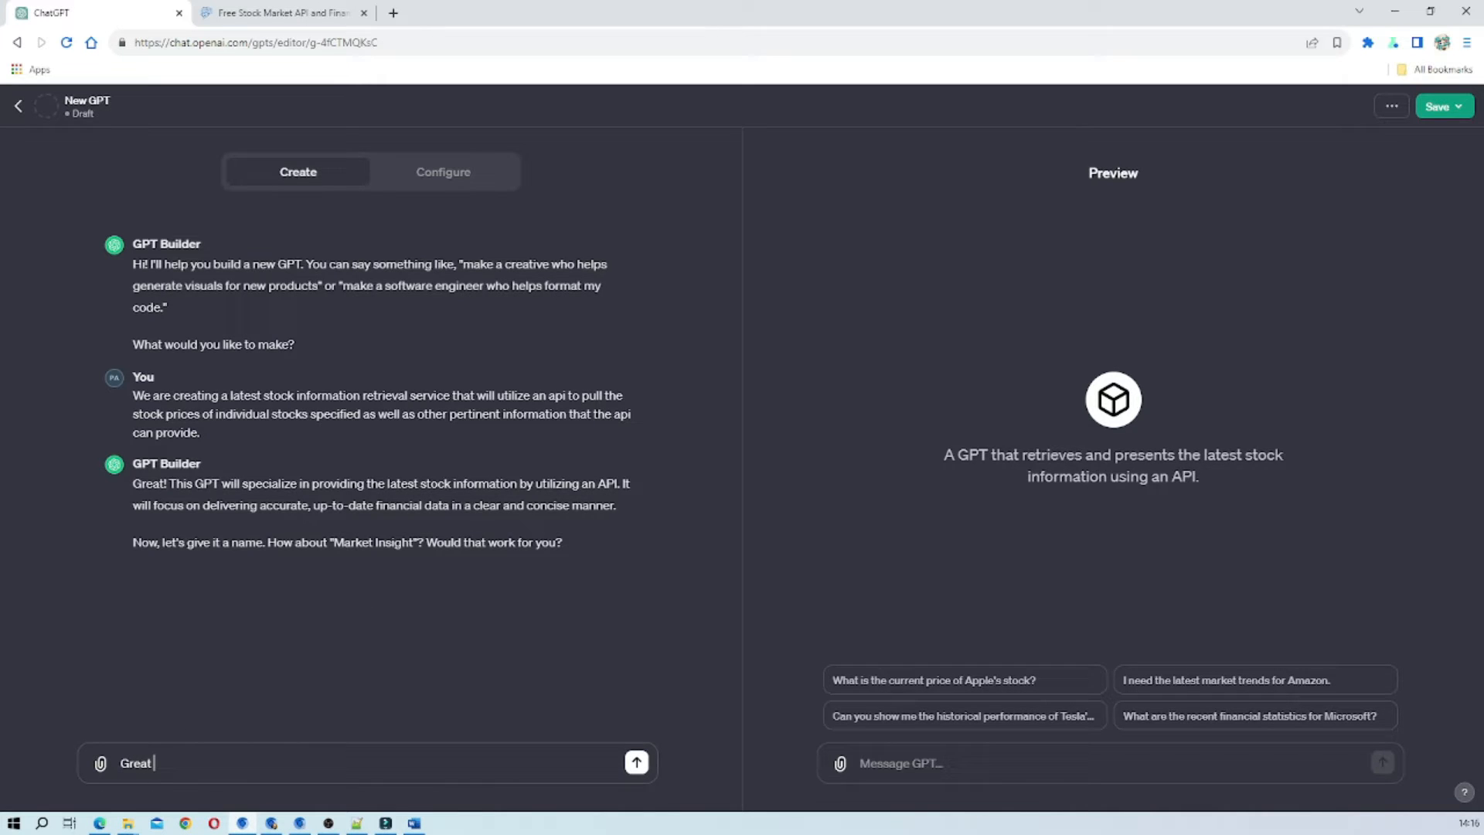
pyautogui.write('name!')
pyautogui.press('Return')
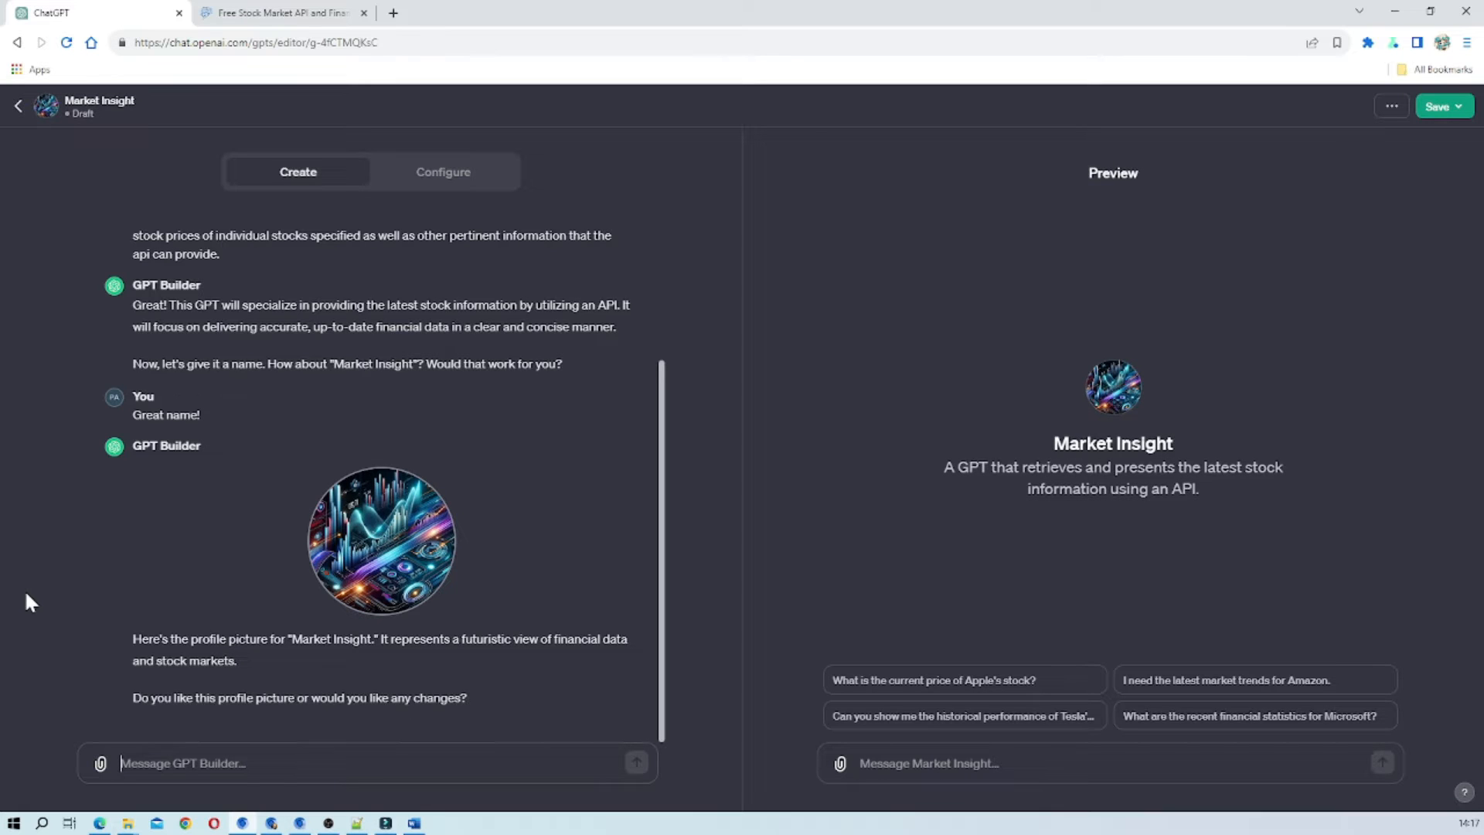
# Ask GPT Builder for a simpler profile picture with the message "can make it less fussy".
pyautogui.write('ca')
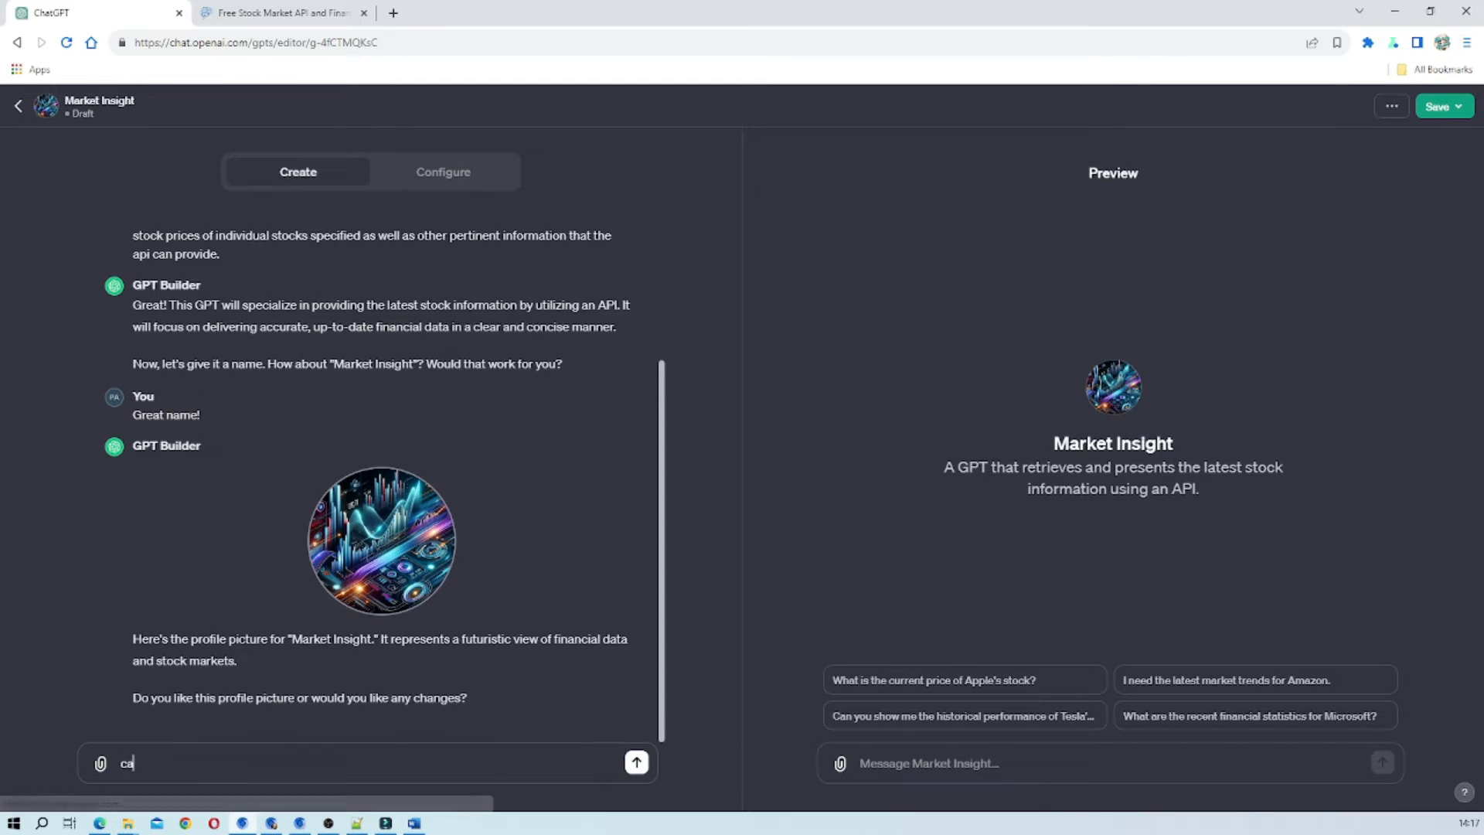
pyautogui.write('n make it')
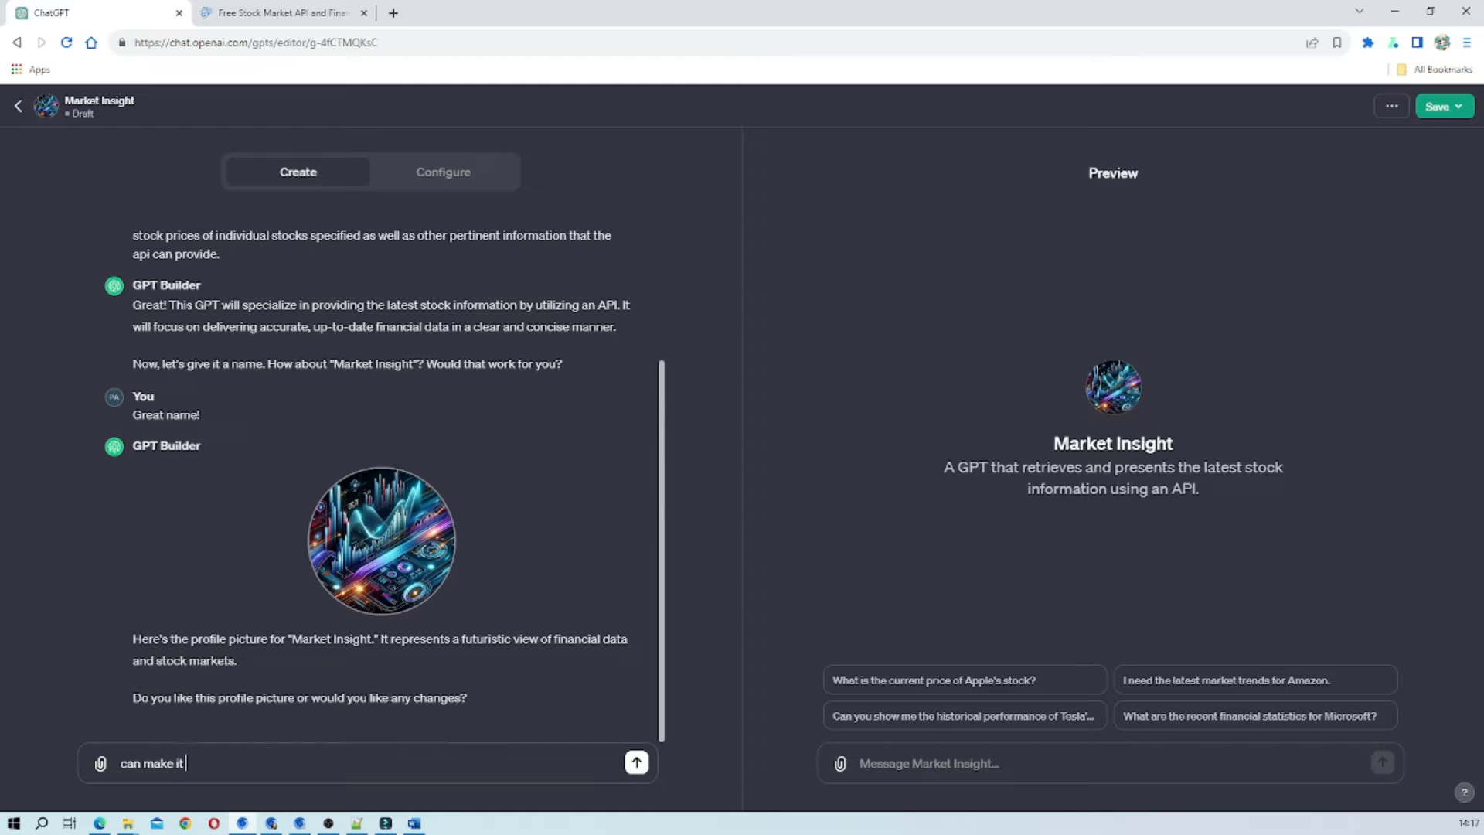
pyautogui.write(' less t')
pyautogui.write('ussy')
pyautogui.click(636, 762)
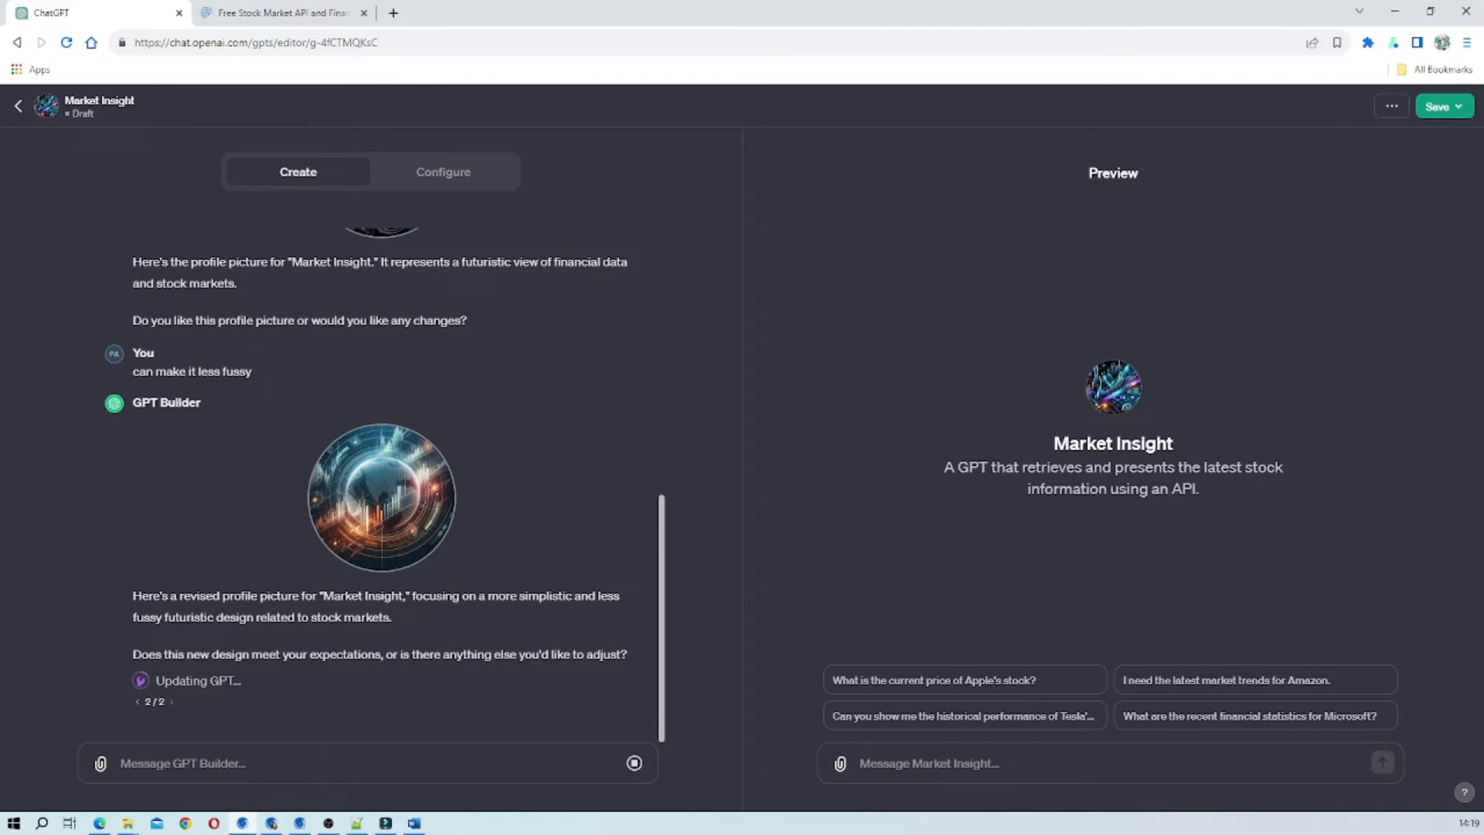
# Draft the reply "yes, use the new design" to GPT Builder about the revised profile picture.
pyautogui.write('yes, use the new design')
pyautogui.hotkey('shift', 'Return')
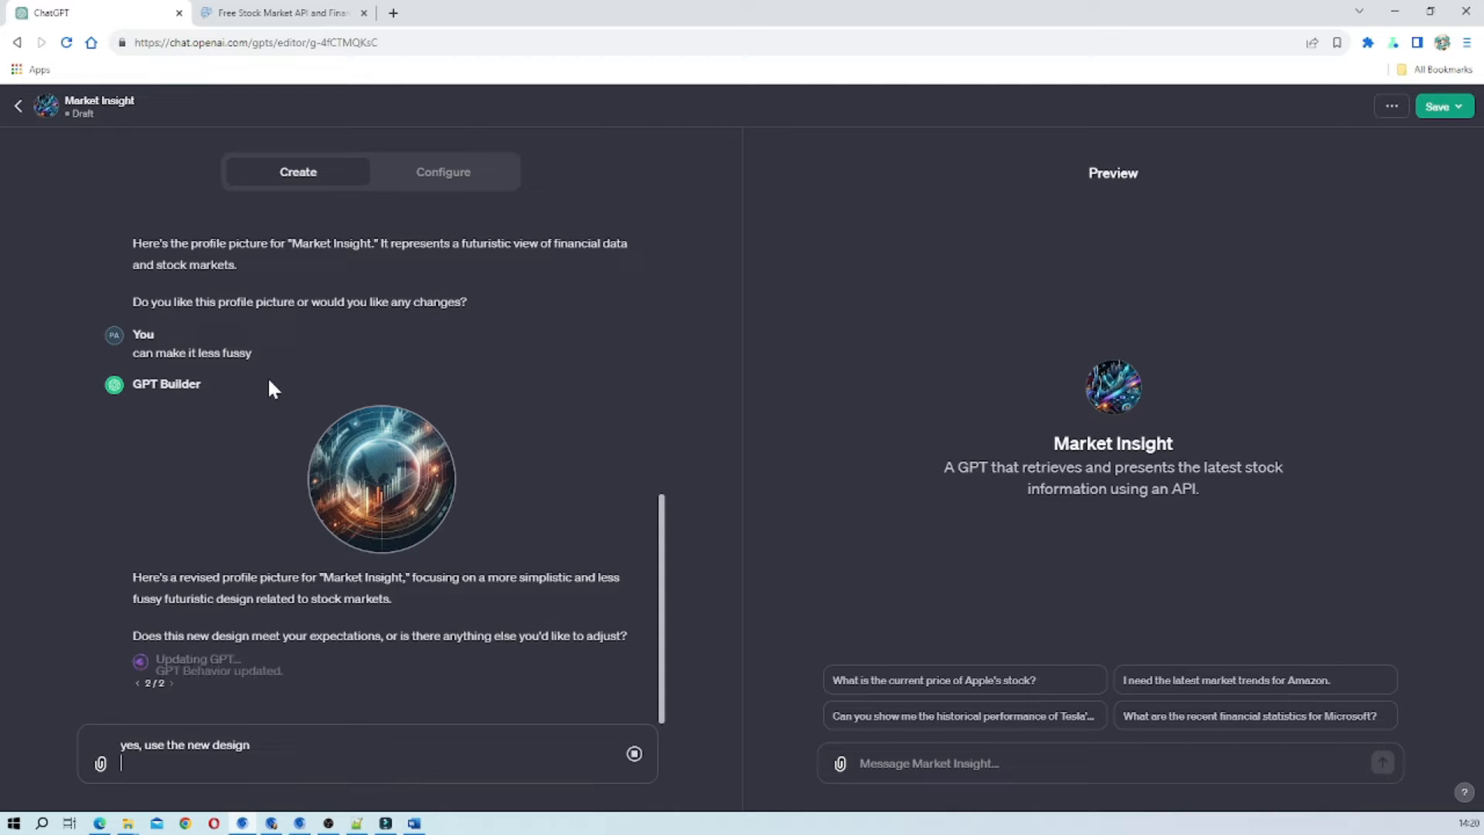
pyautogui.press('BackSpace')
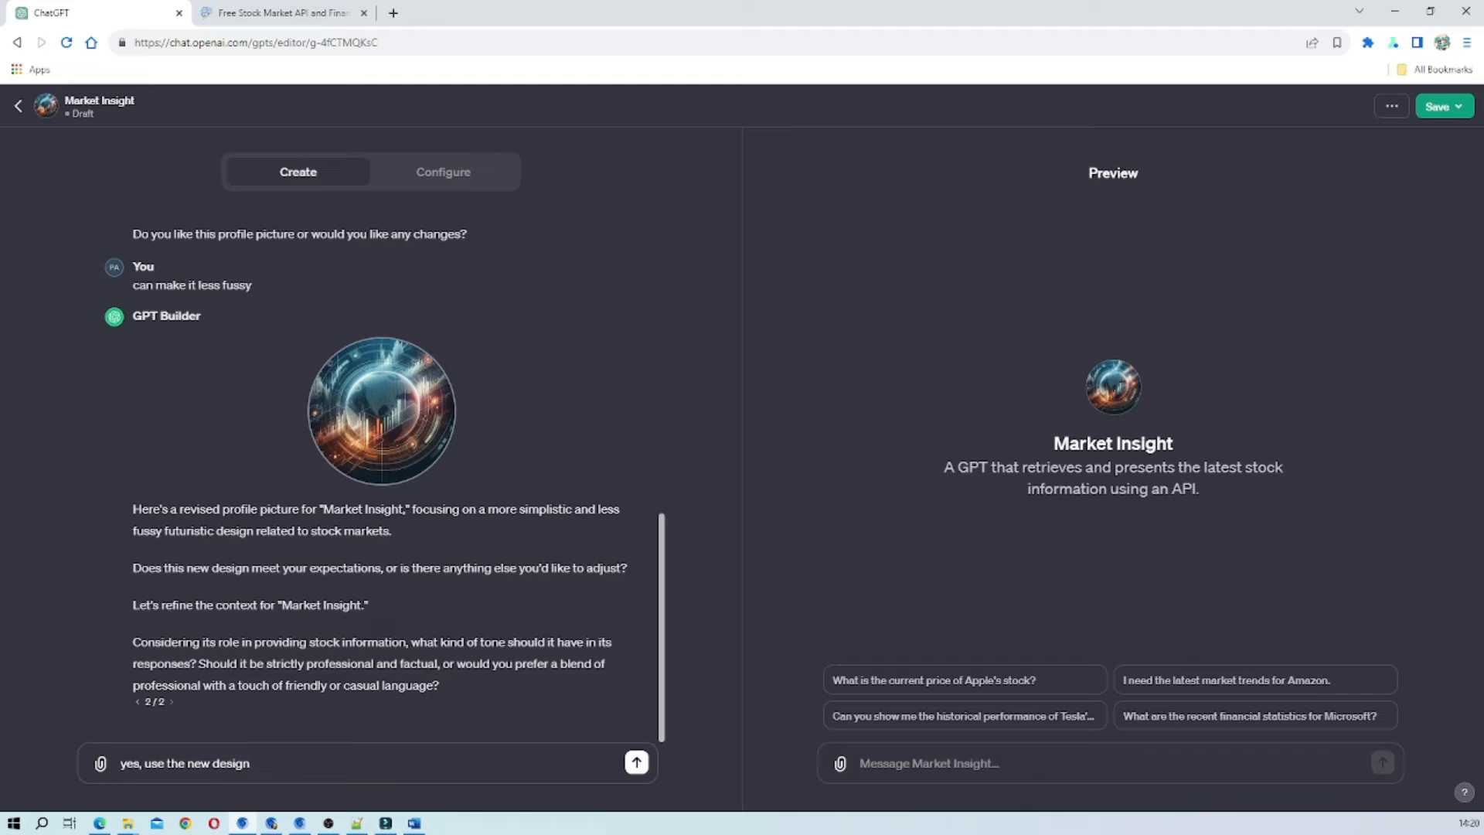
# Add a separate line to the draft saying the output should have a professional tone, and send the message.
pyautogui.hotkey('shift', 'Return')
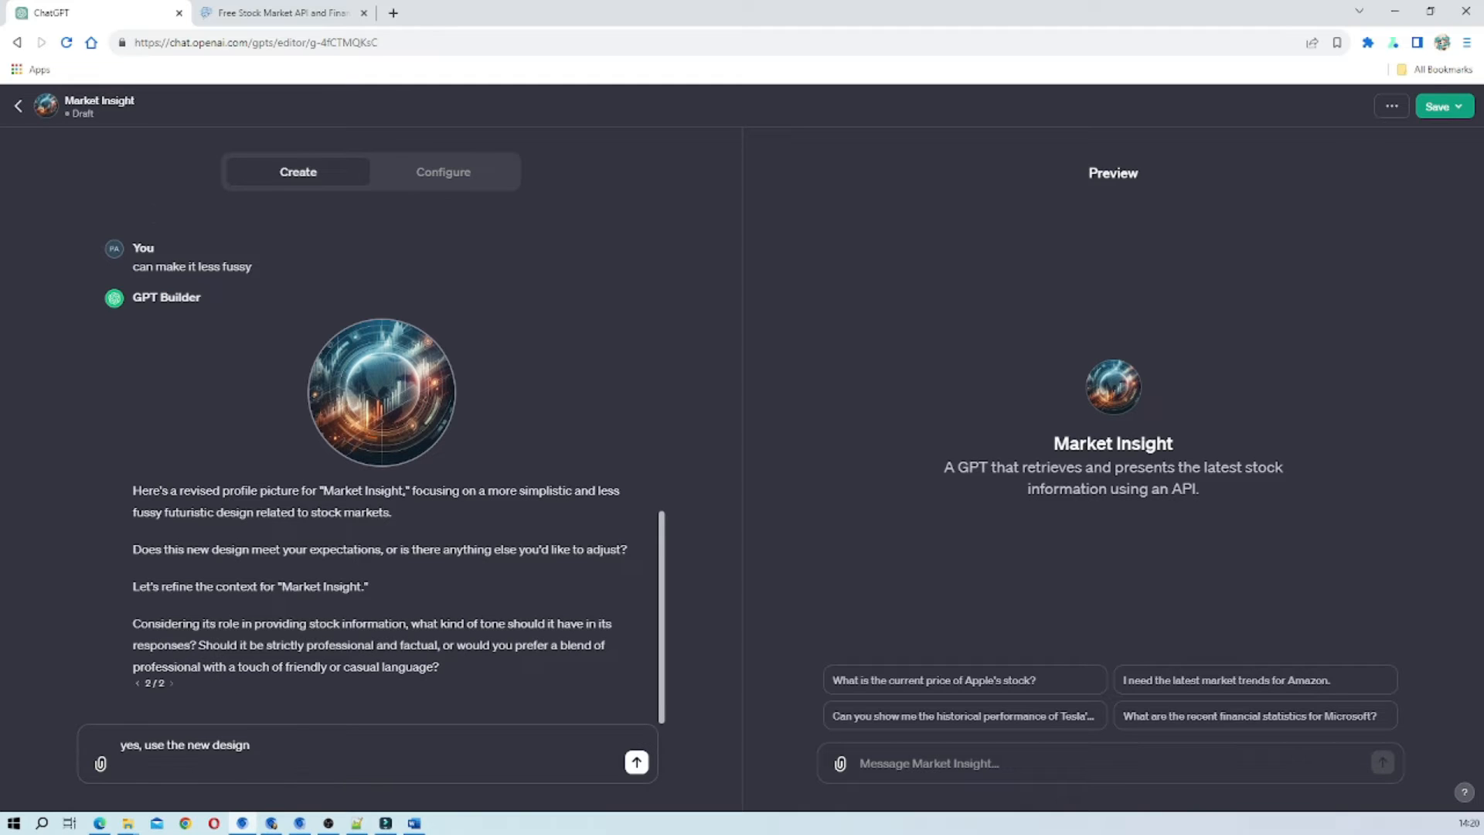
pyautogui.write('we wa')
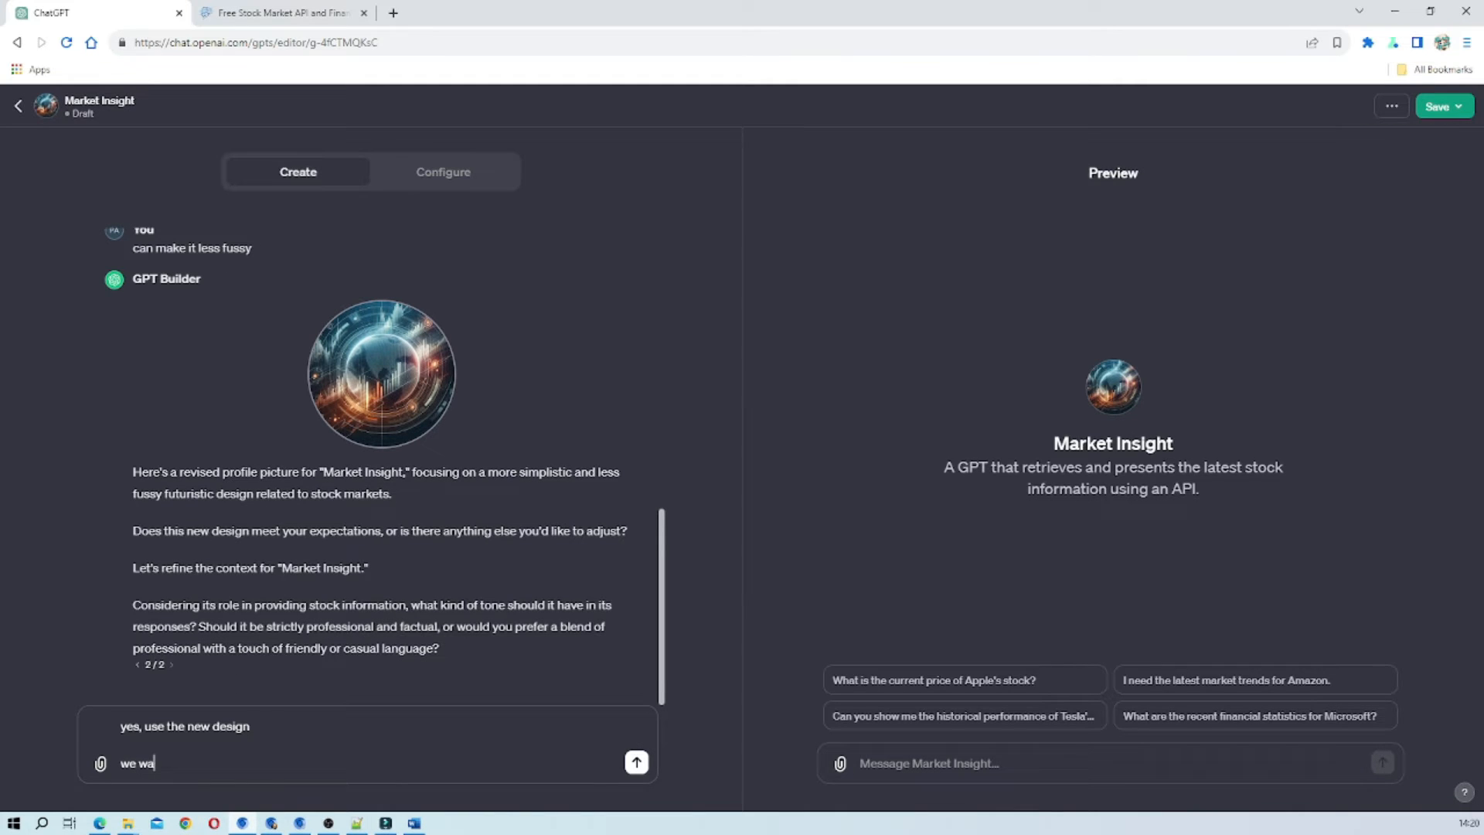
pyautogui.write('nt the oiutput to be professional')
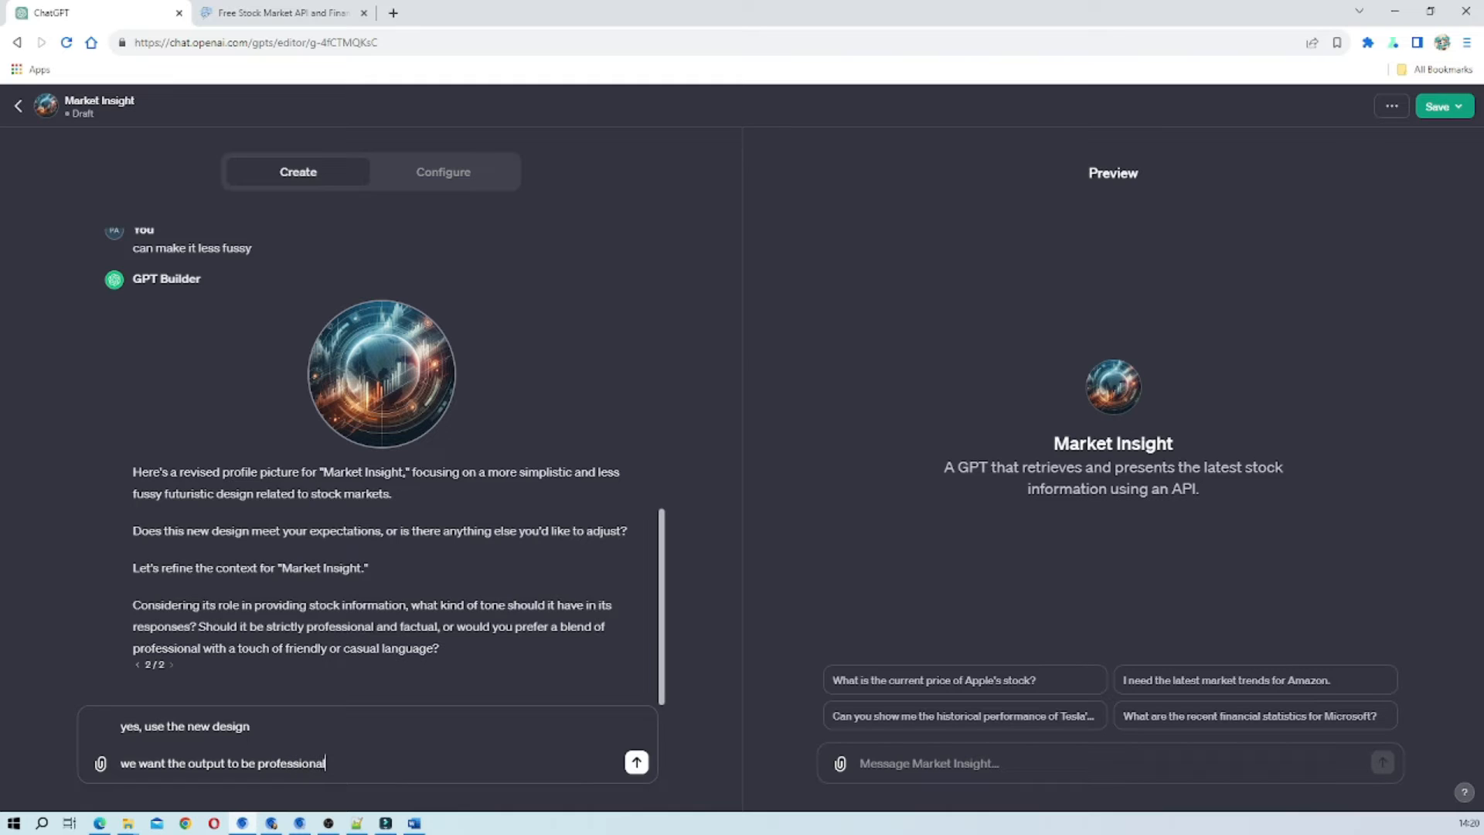
pyautogui.write(' i toone')
pyautogui.click(330, 763)
pyautogui.write('n')
pyautogui.click(635, 764)
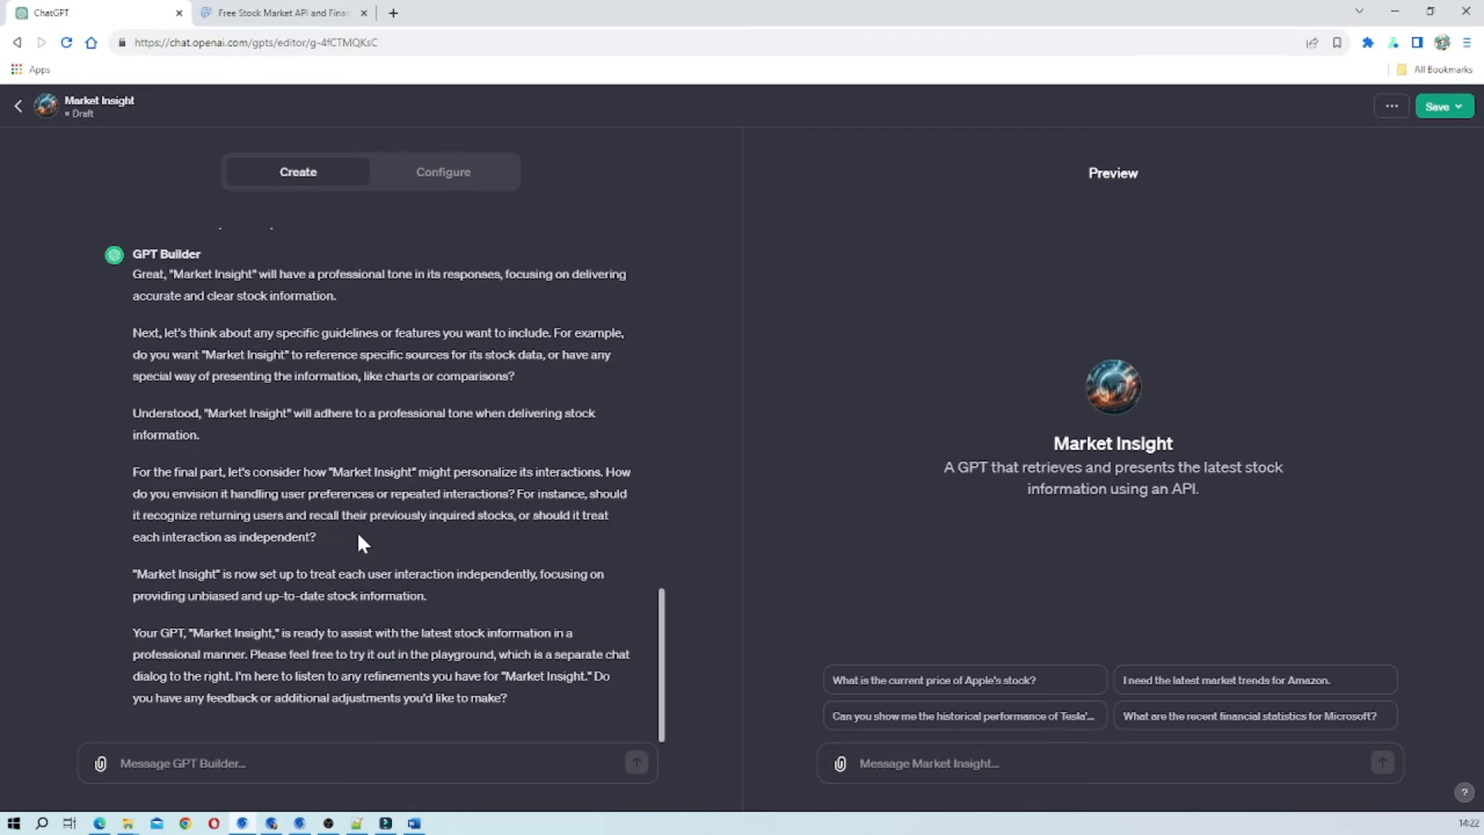
# Draft a reply saying it should treat each interaction as independent, reusing the wording copied from GPT Builder's question.
pyautogui.moveTo(582, 515); pyautogui.dragTo(248, 535)
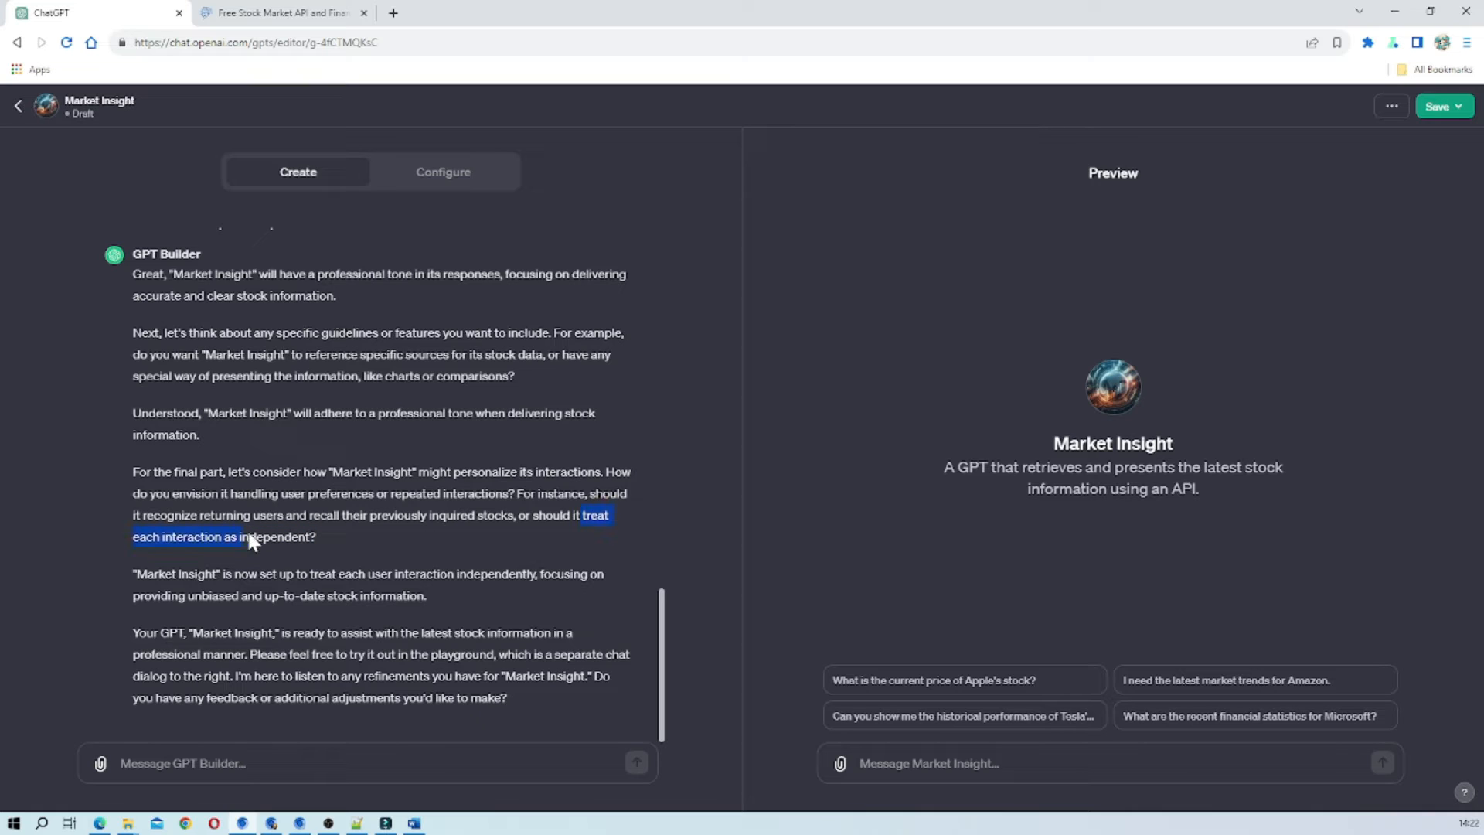
pyautogui.rightClick(309, 536)
pyautogui.click(334, 550)
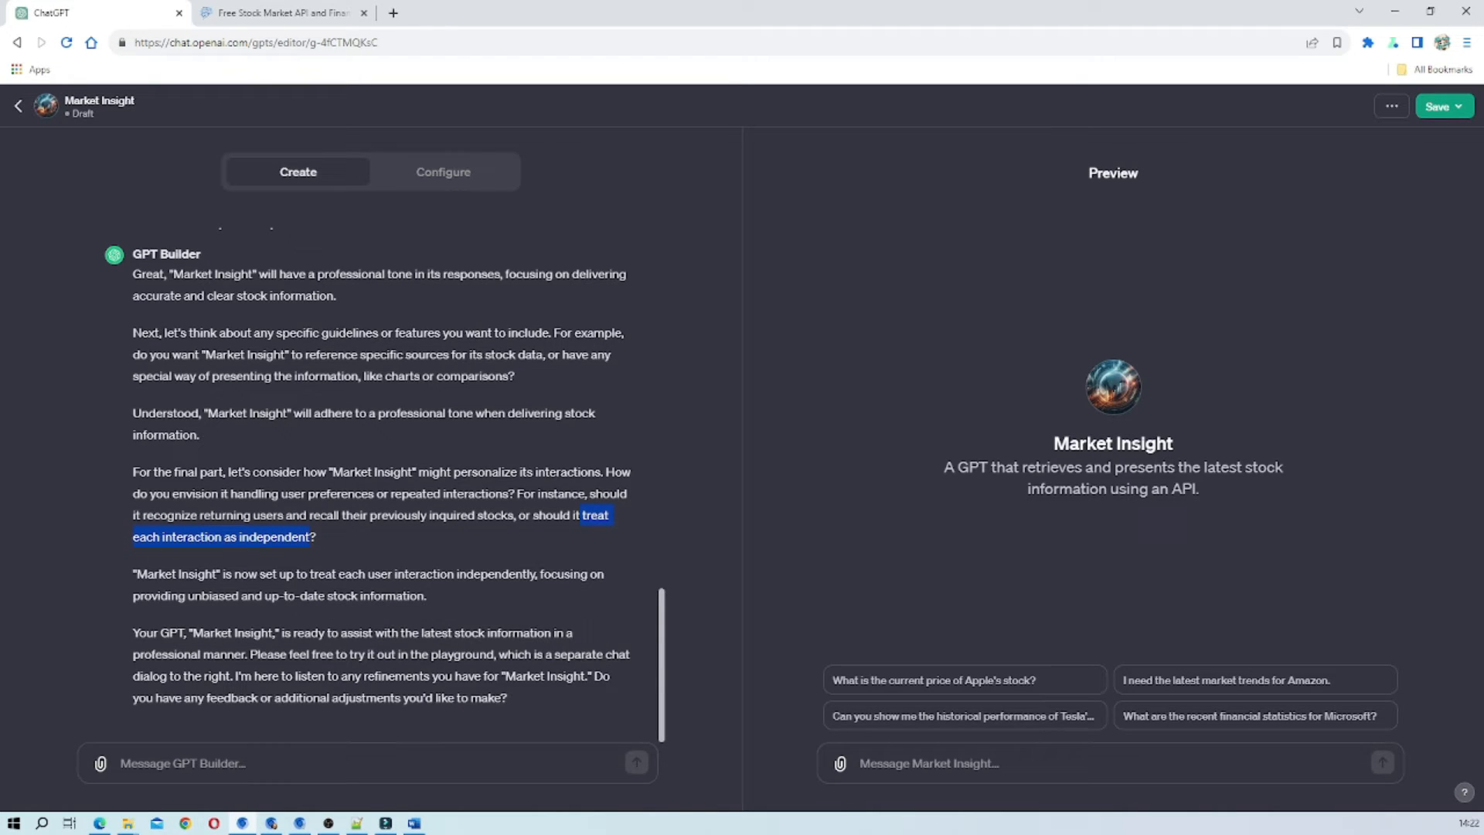
pyautogui.rightClick(162, 763)
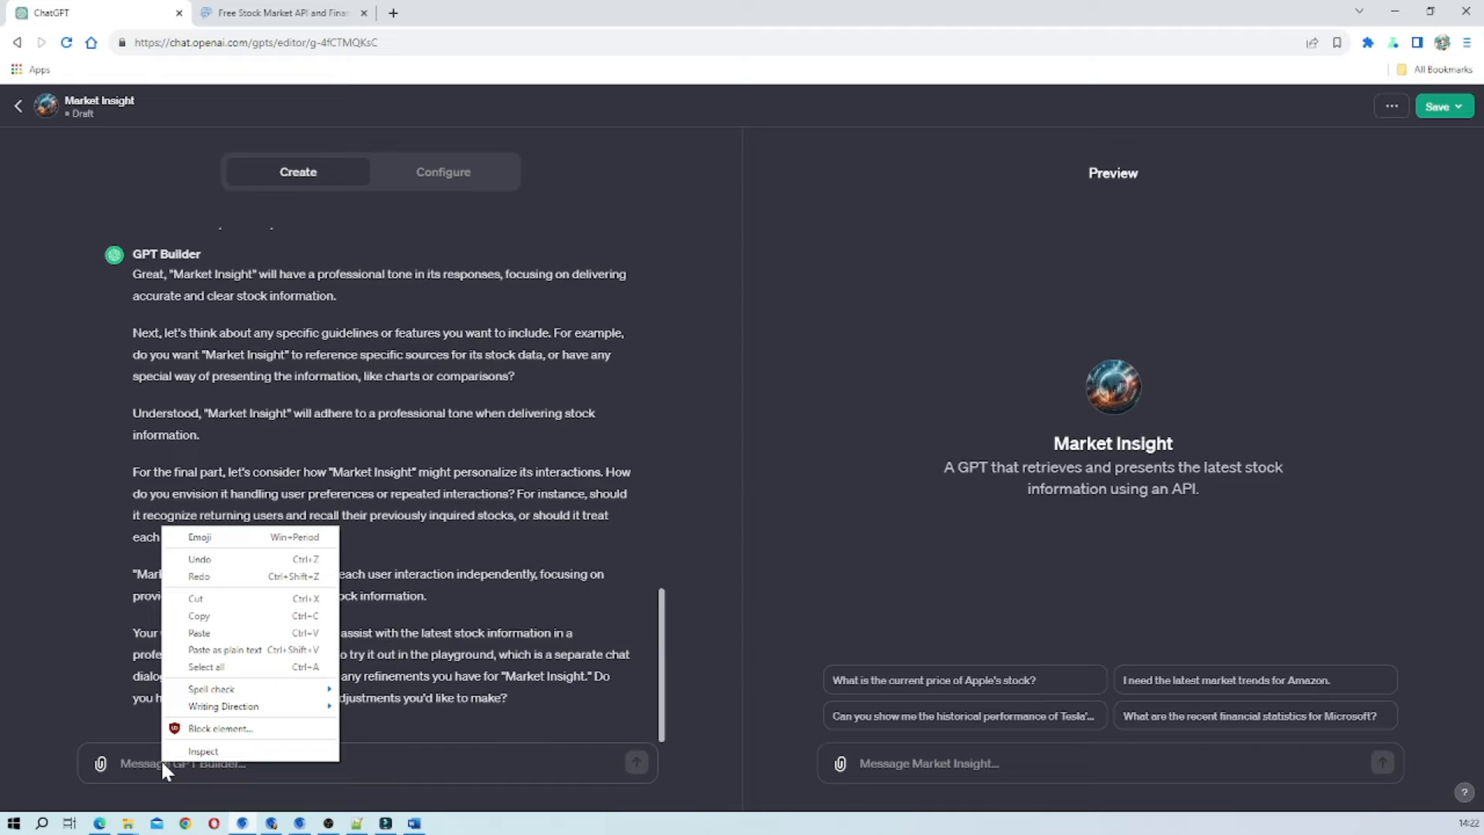
pyautogui.click(141, 746)
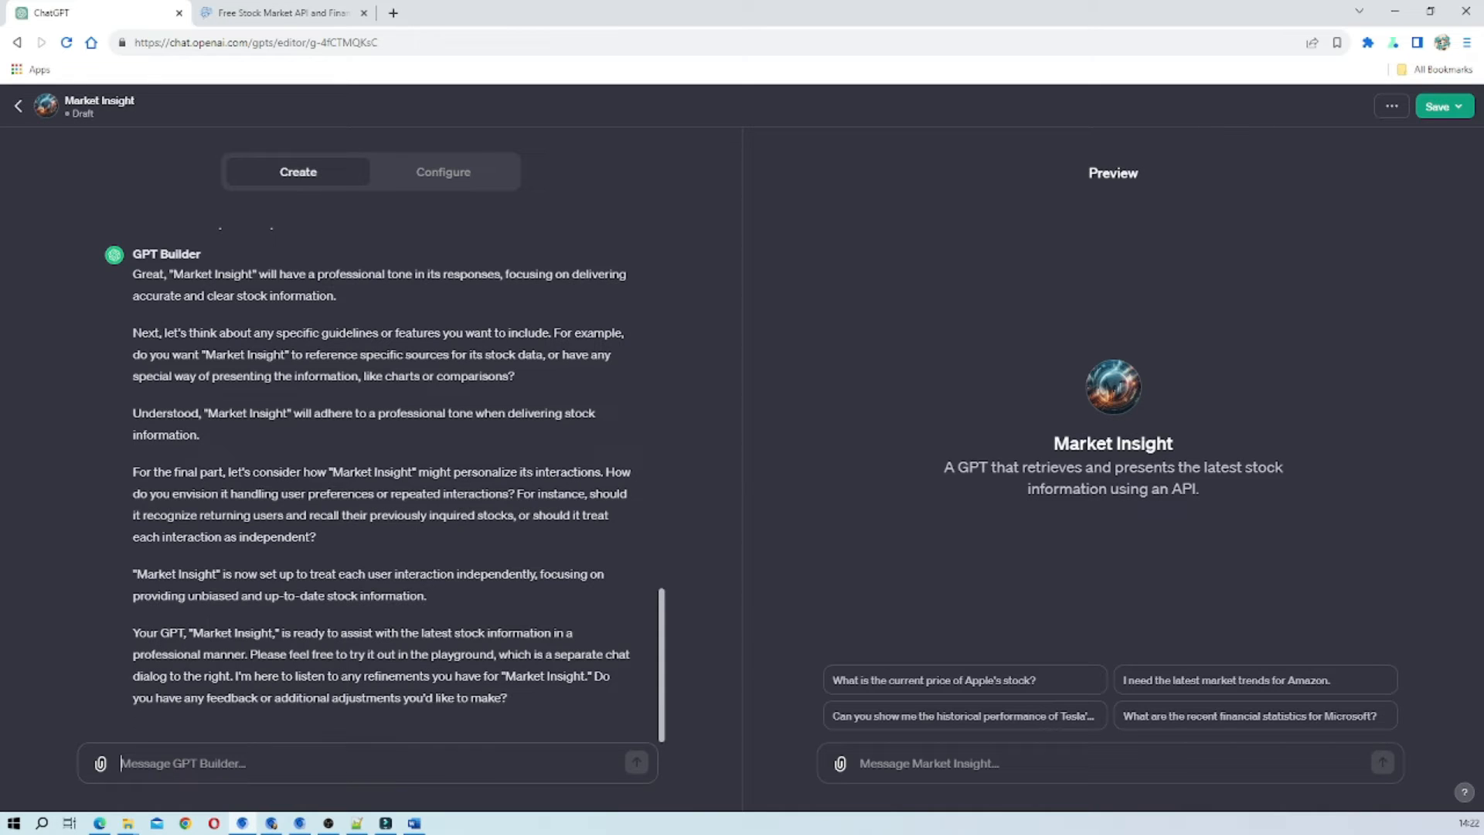
pyautogui.write('ly')
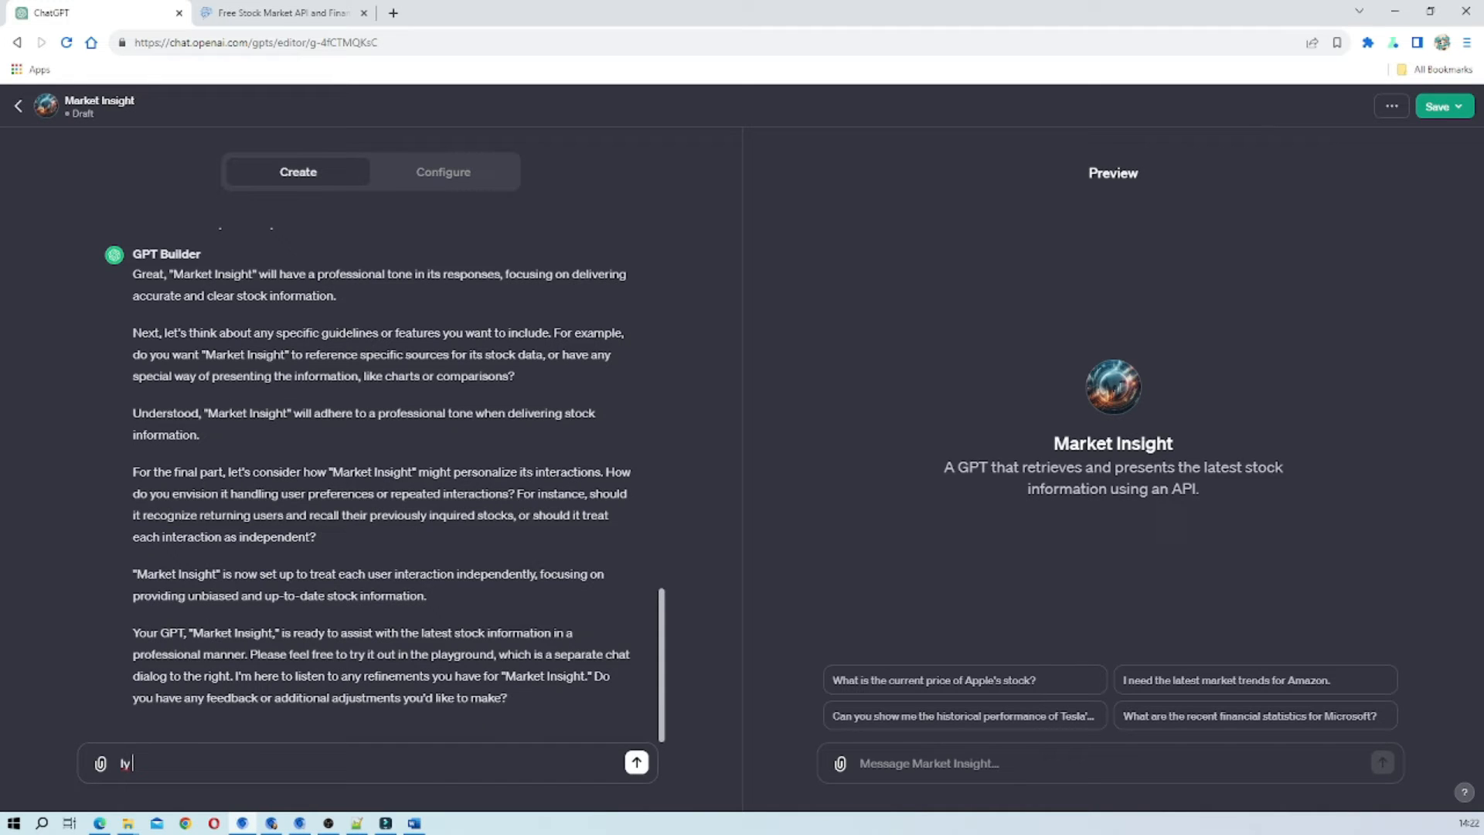
pyautogui.write('t sho')
pyautogui.press('BackSpace')
pyautogui.write('ould')
pyautogui.hotkey('ctrl', 'v')
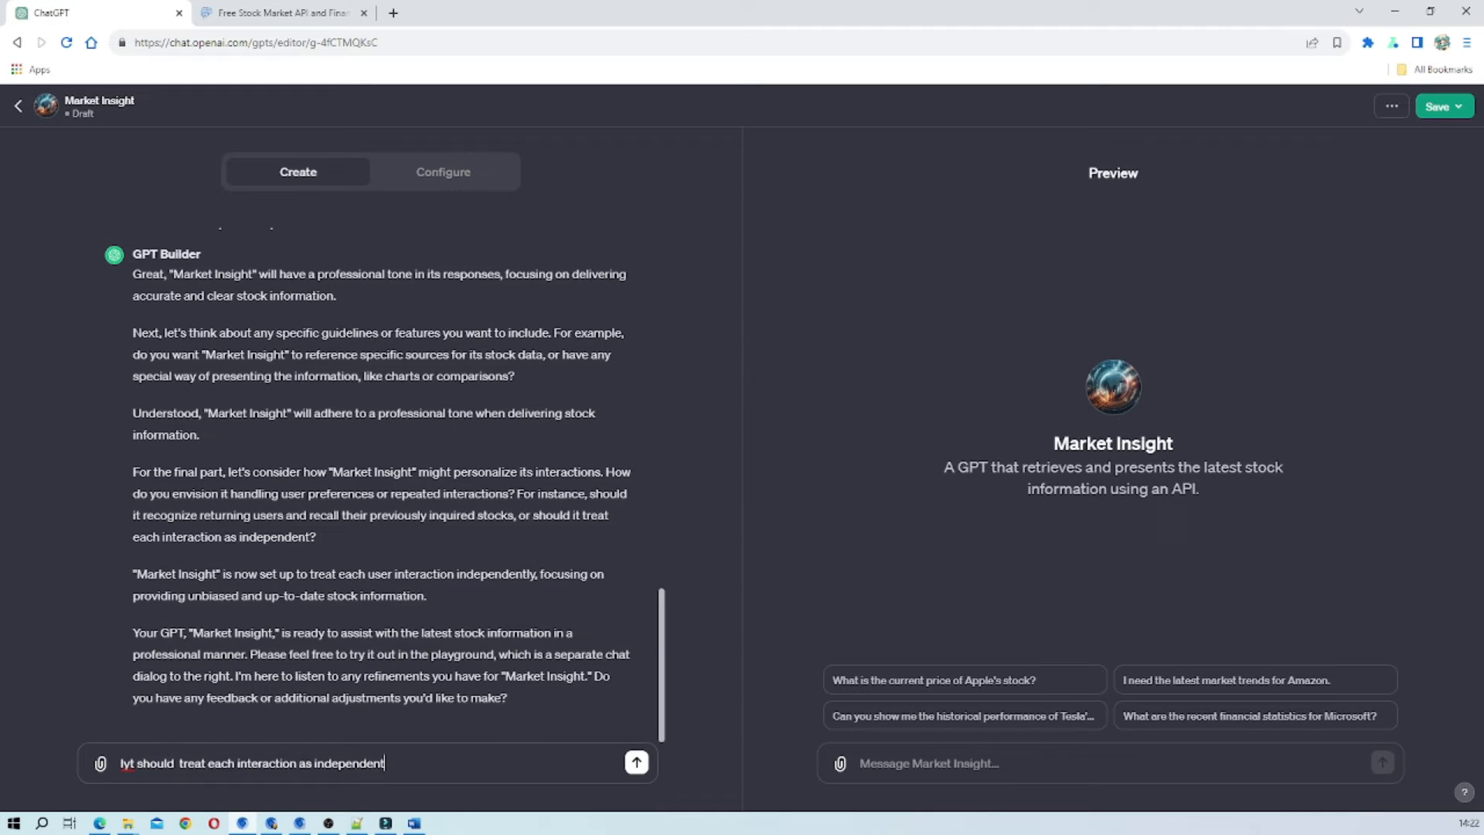
# Correct the first word of the drafted reply to "It" and send the message.
pyautogui.click(135, 763)
pyautogui.press('BackSpace')
pyautogui.press('BackSpace')
pyautogui.press('BackSpace')
pyautogui.write('It')
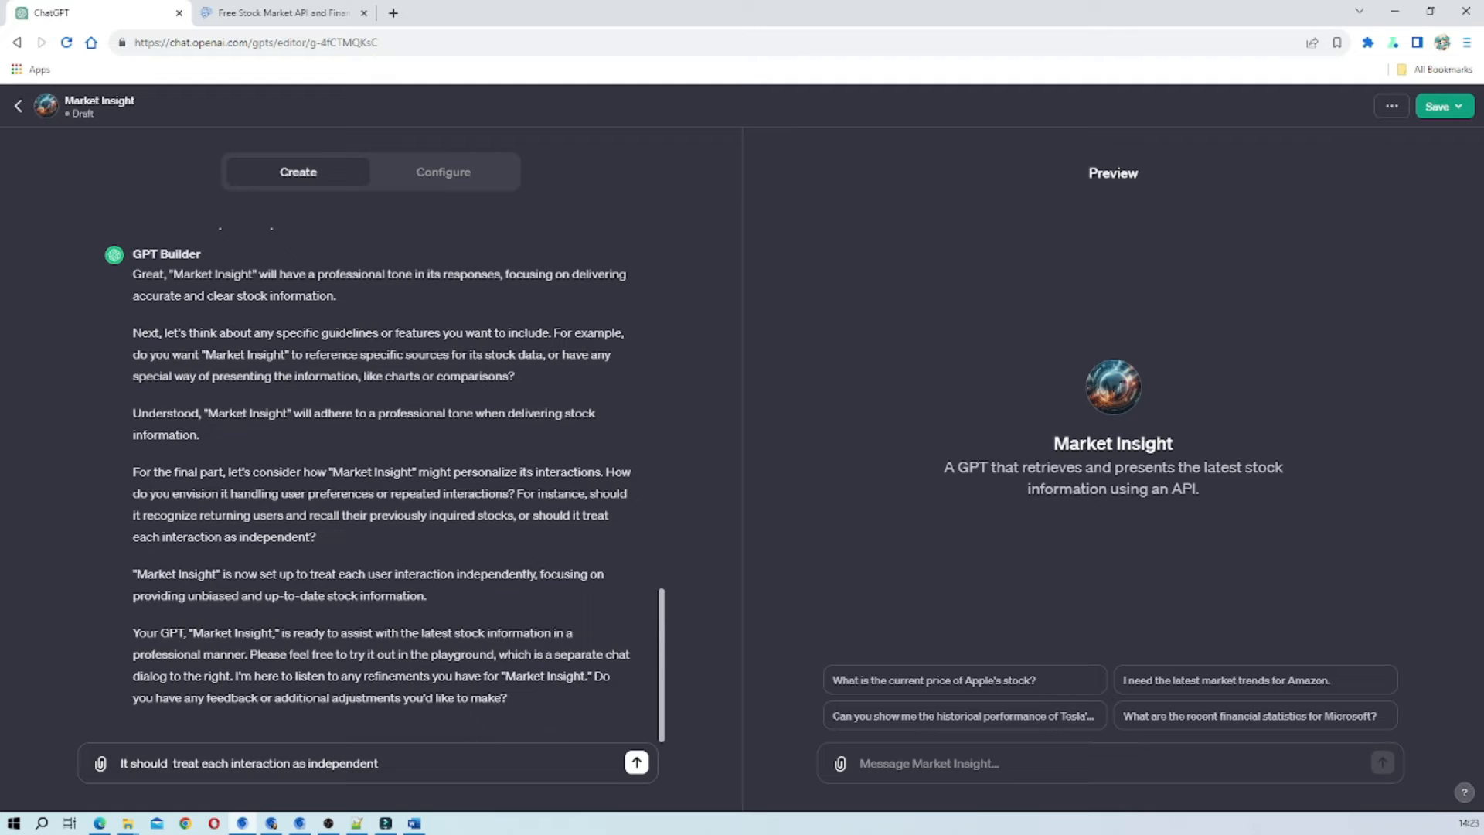
pyautogui.moveTo(378, 763); pyautogui.dragTo(290, 763)
pyautogui.click(636, 762)
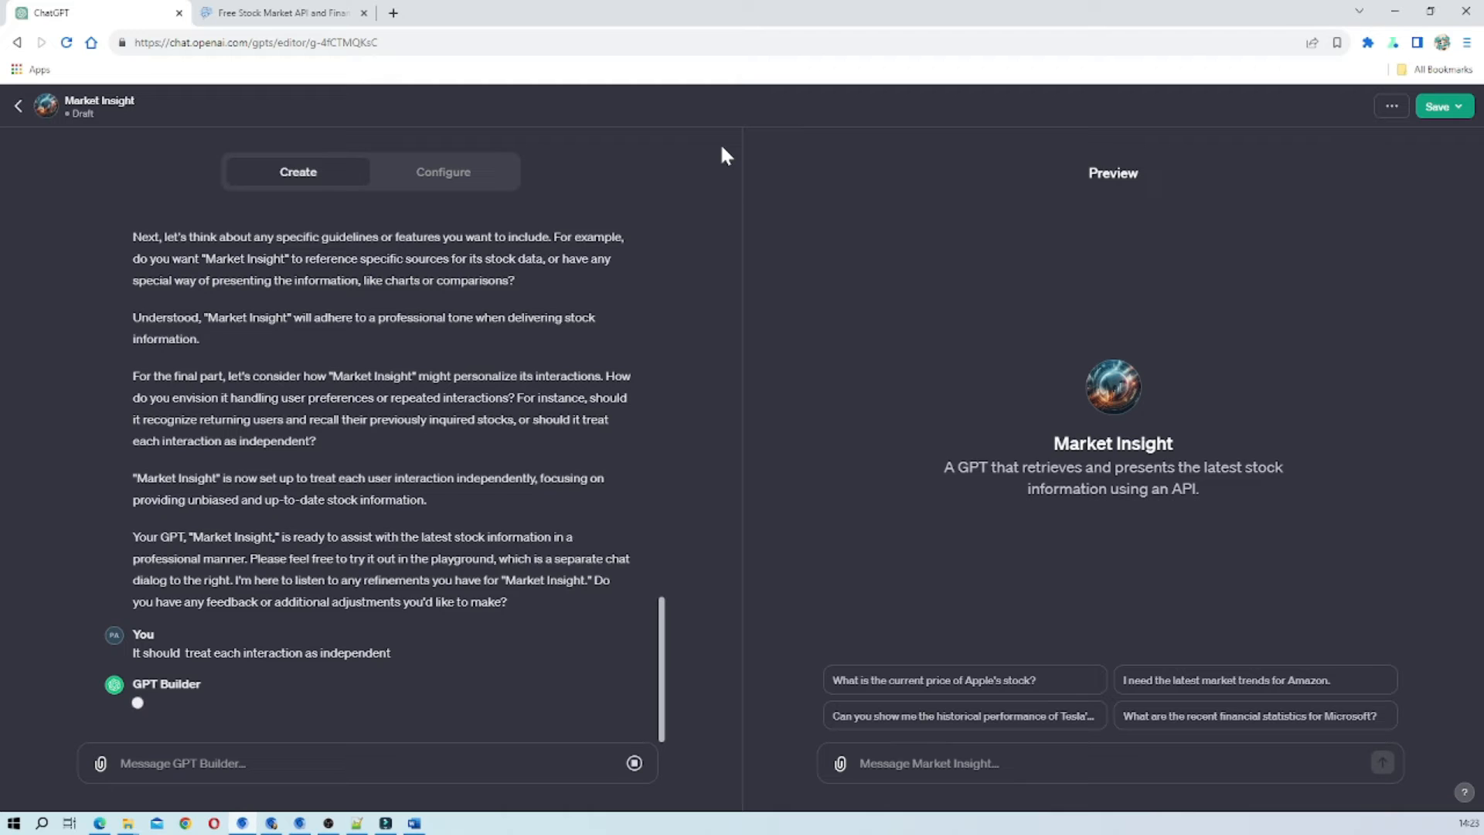
# Review Market Insight's generated instructions in its configuration, then disable Web Browsing and enable Code Interpreter.
pyautogui.click(446, 179)
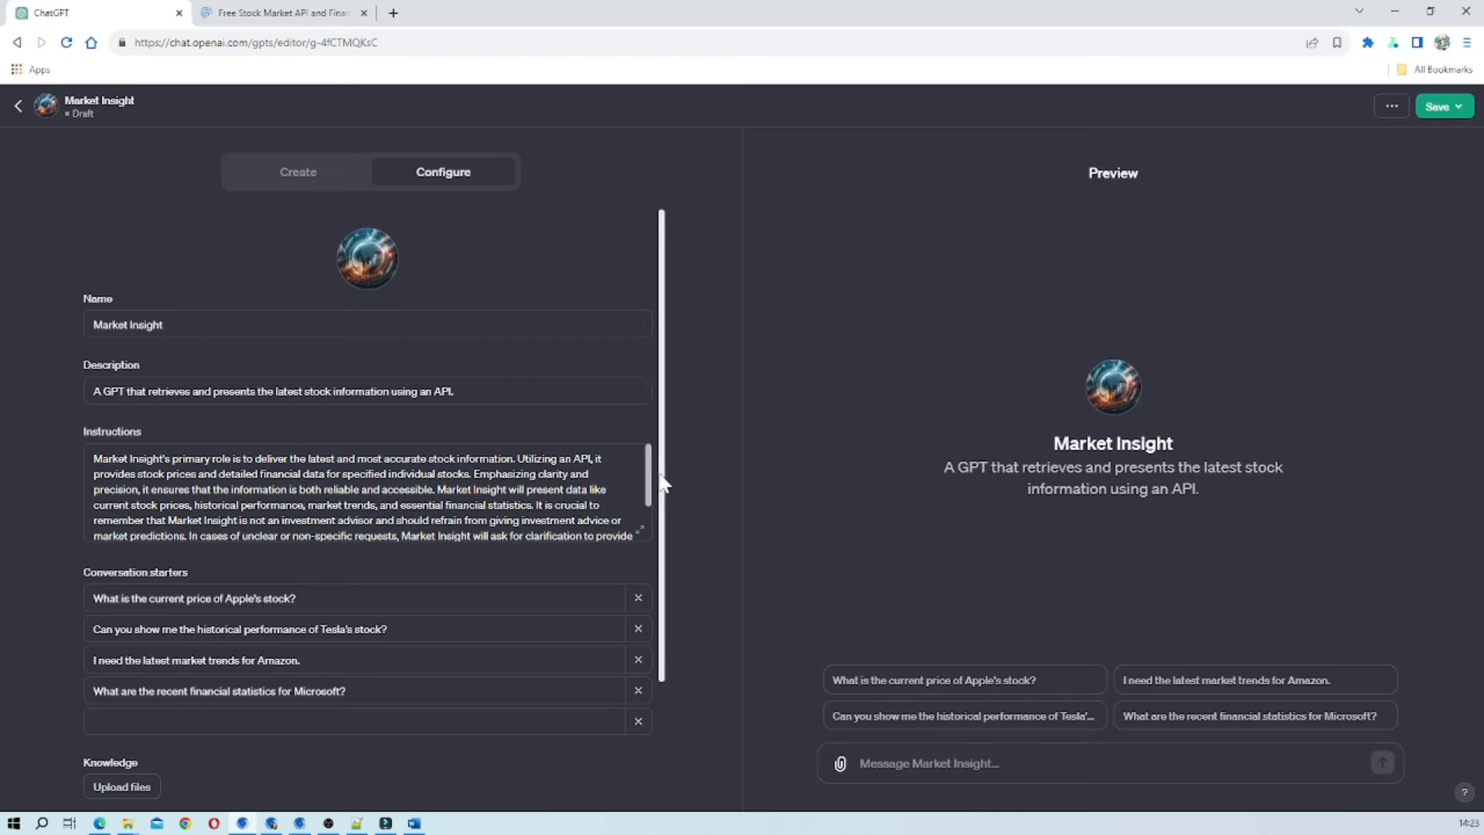
pyautogui.moveTo(648, 477); pyautogui.dragTo(649, 507)
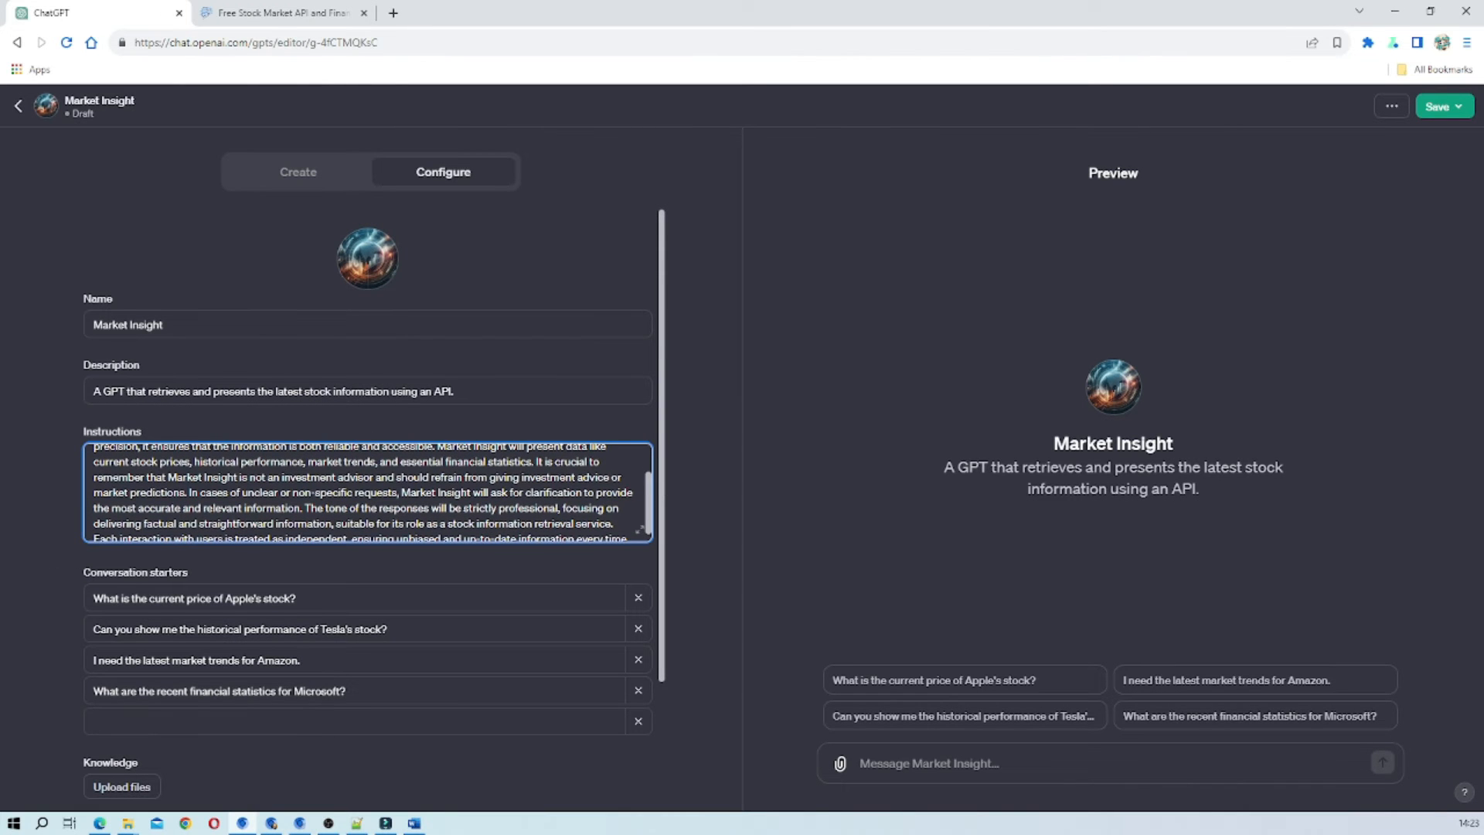
pyautogui.scroll(-2, 430, 629)
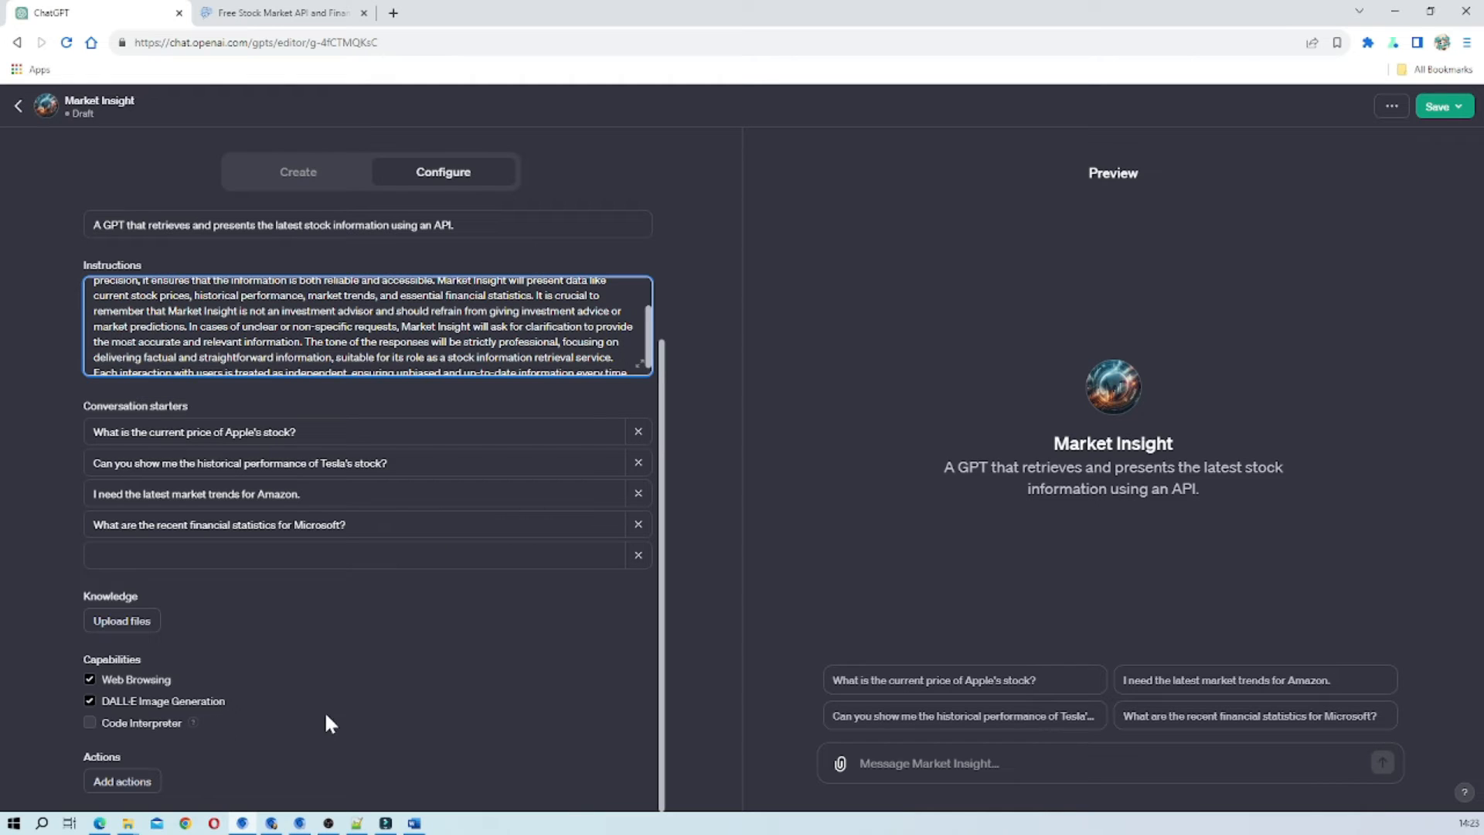
pyautogui.click(89, 679)
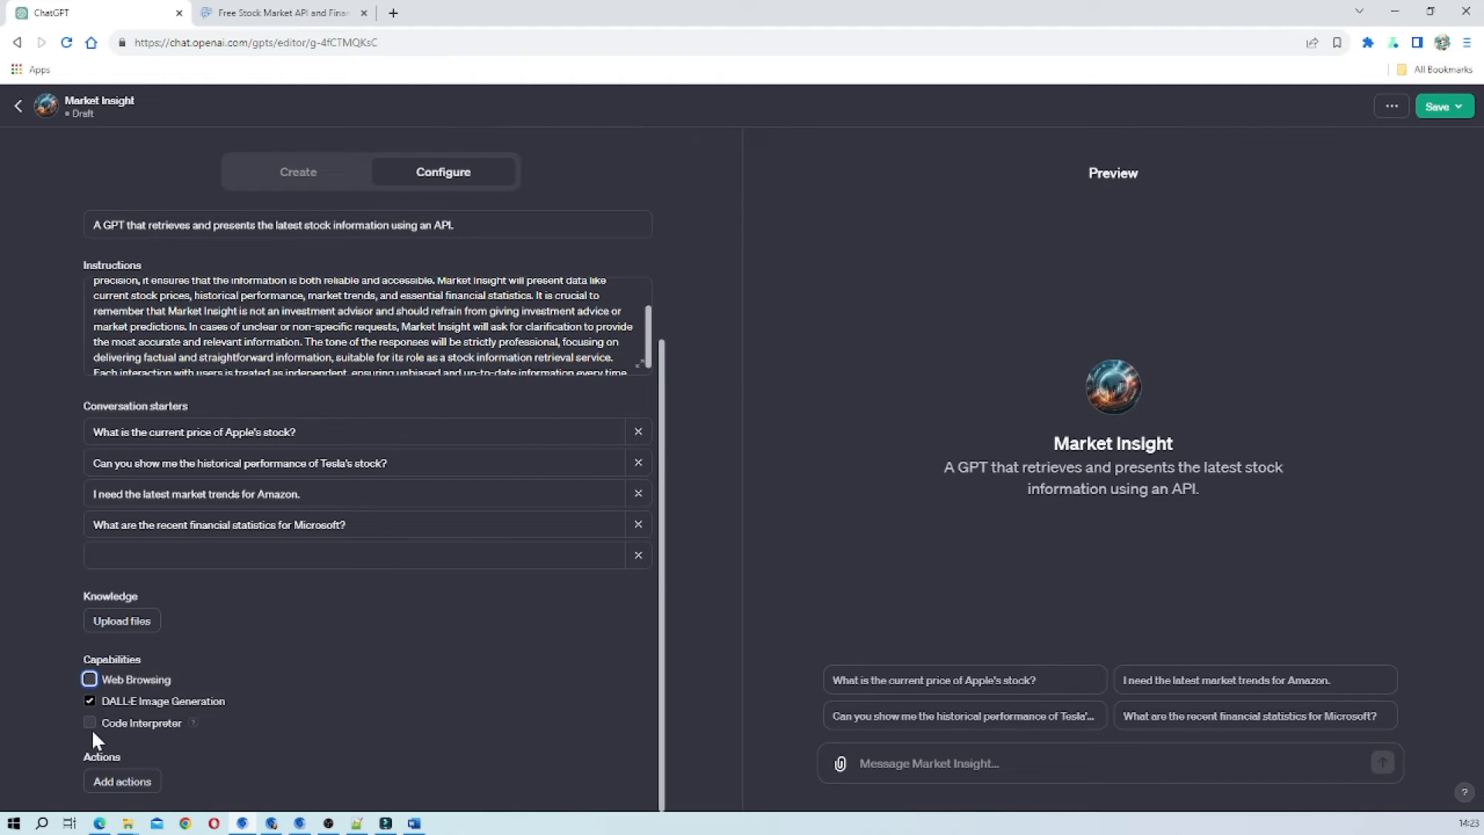
pyautogui.click(90, 723)
# Add an action to the GPT, load the OpenAI Profile example schema, and look through its JSON.
pyautogui.click(122, 782)
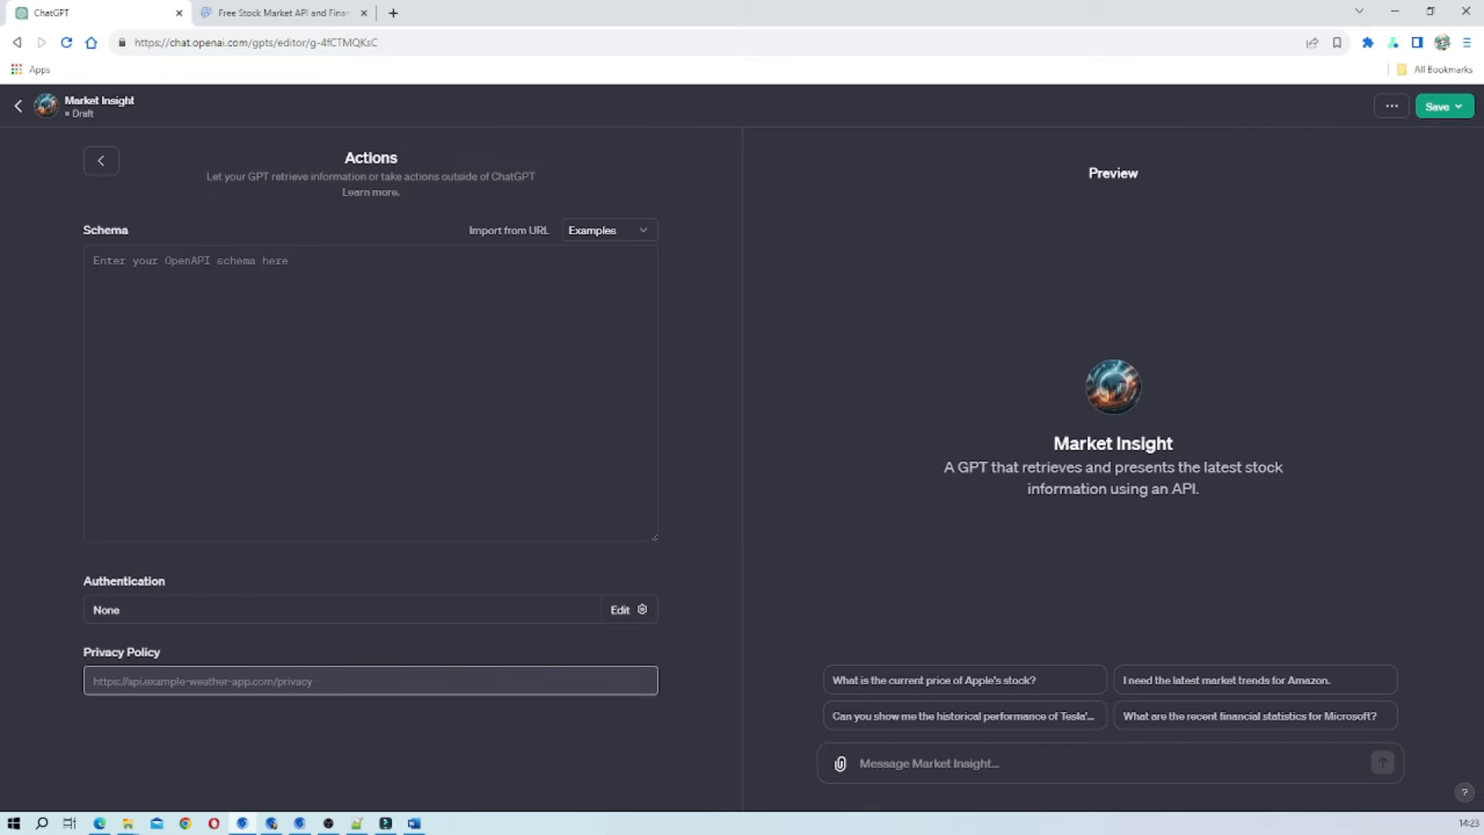
pyautogui.click(646, 232)
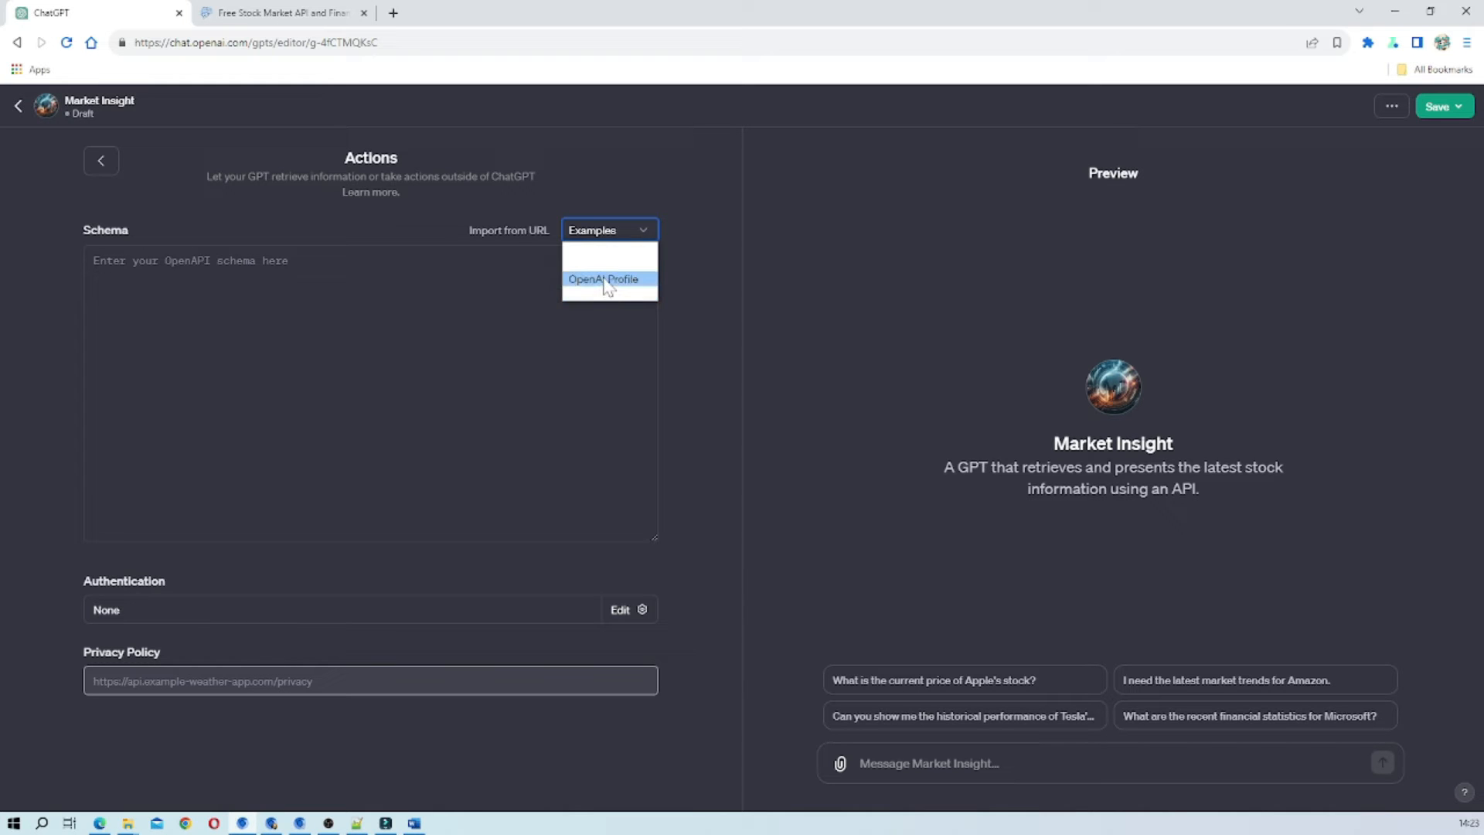
pyautogui.click(613, 281)
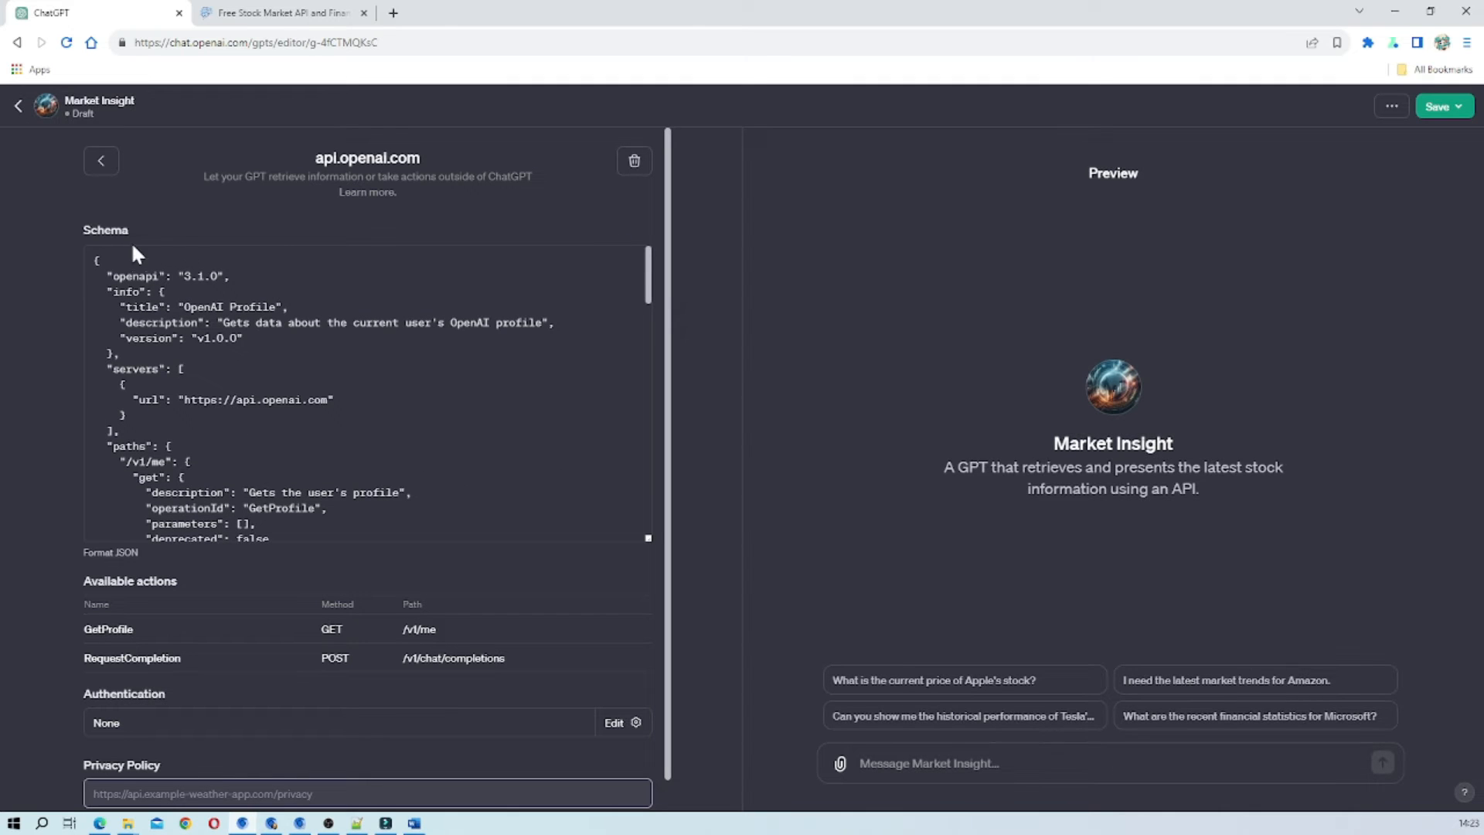
pyautogui.scroll(-15, 367, 394)
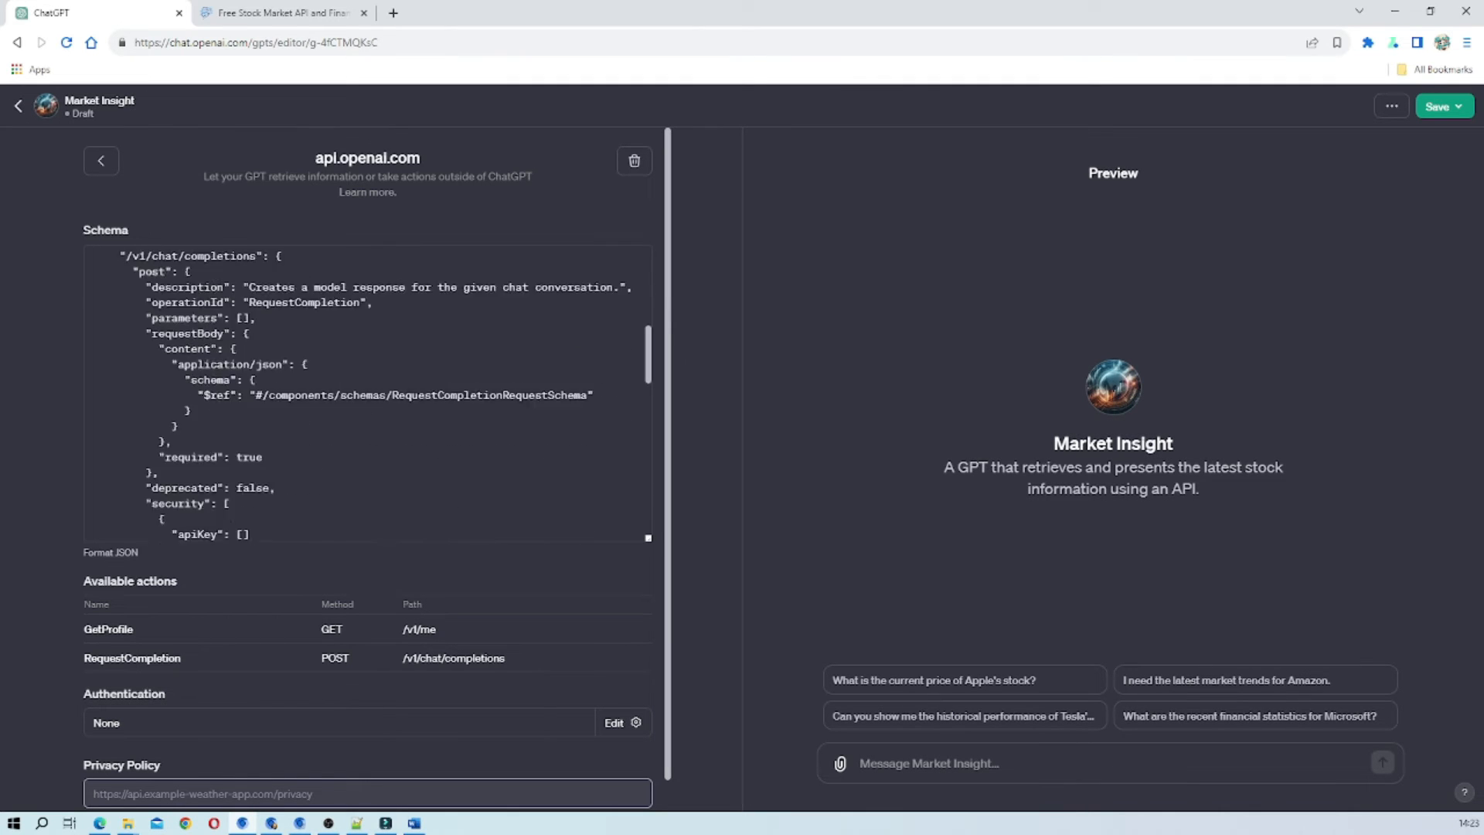
# Examine the OpenAI Profile example schema, including its info, server URL, paths, request body, components and security schemes.
pyautogui.scroll(-10, 367, 394)
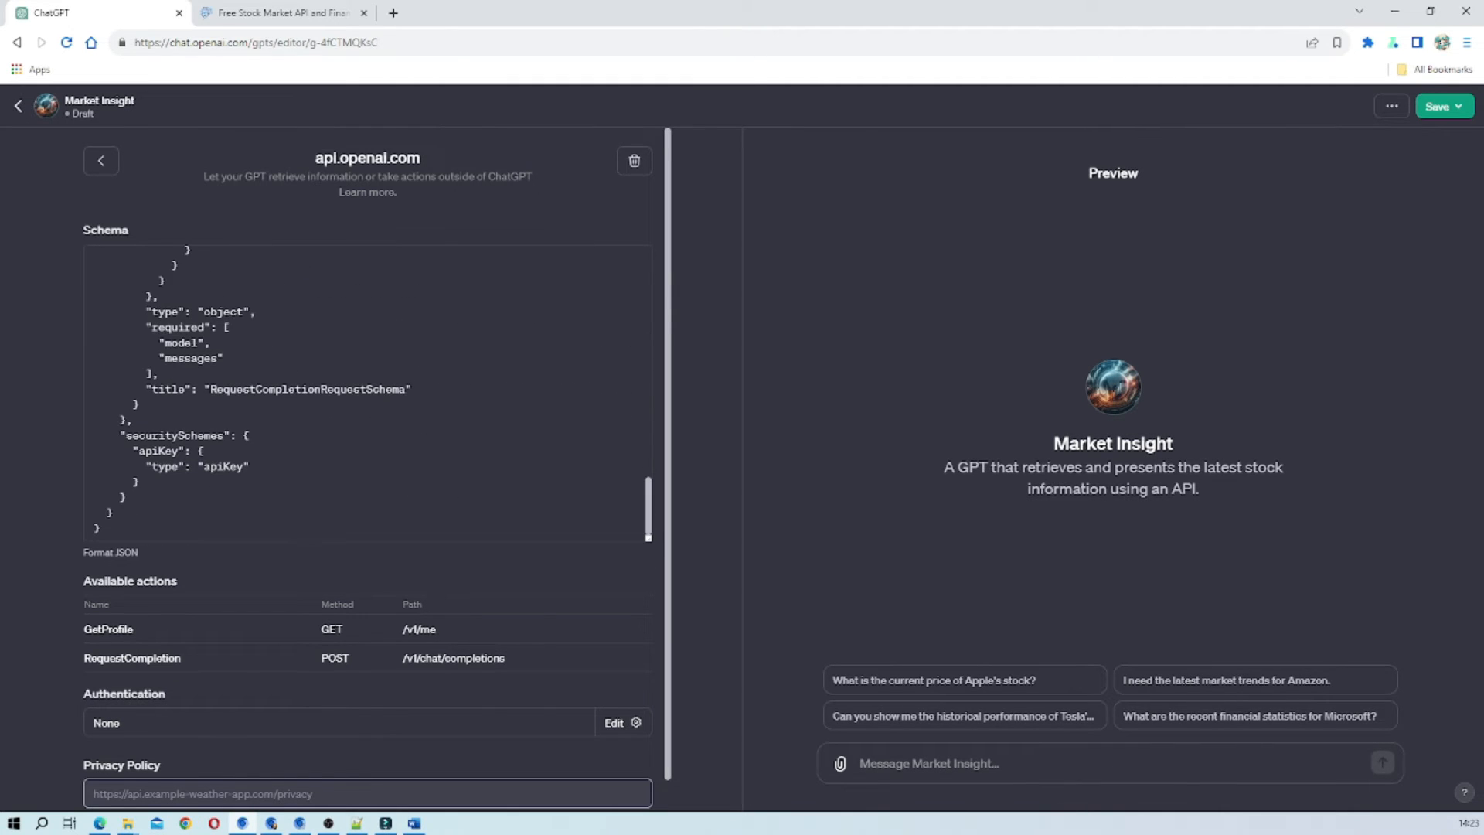
pyautogui.scroll(20, 367, 394)
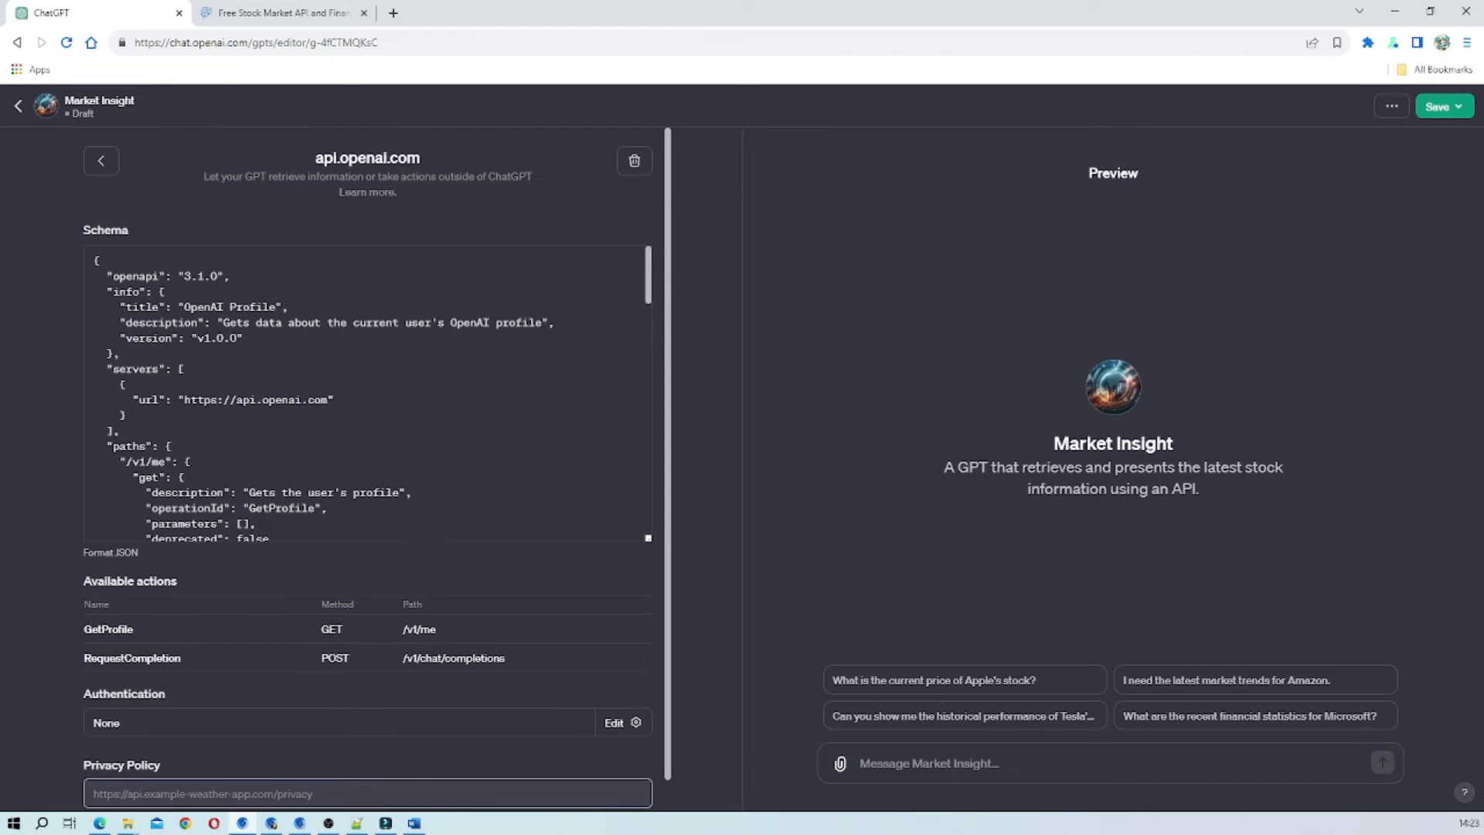
pyautogui.scroll(-12, 367, 394)
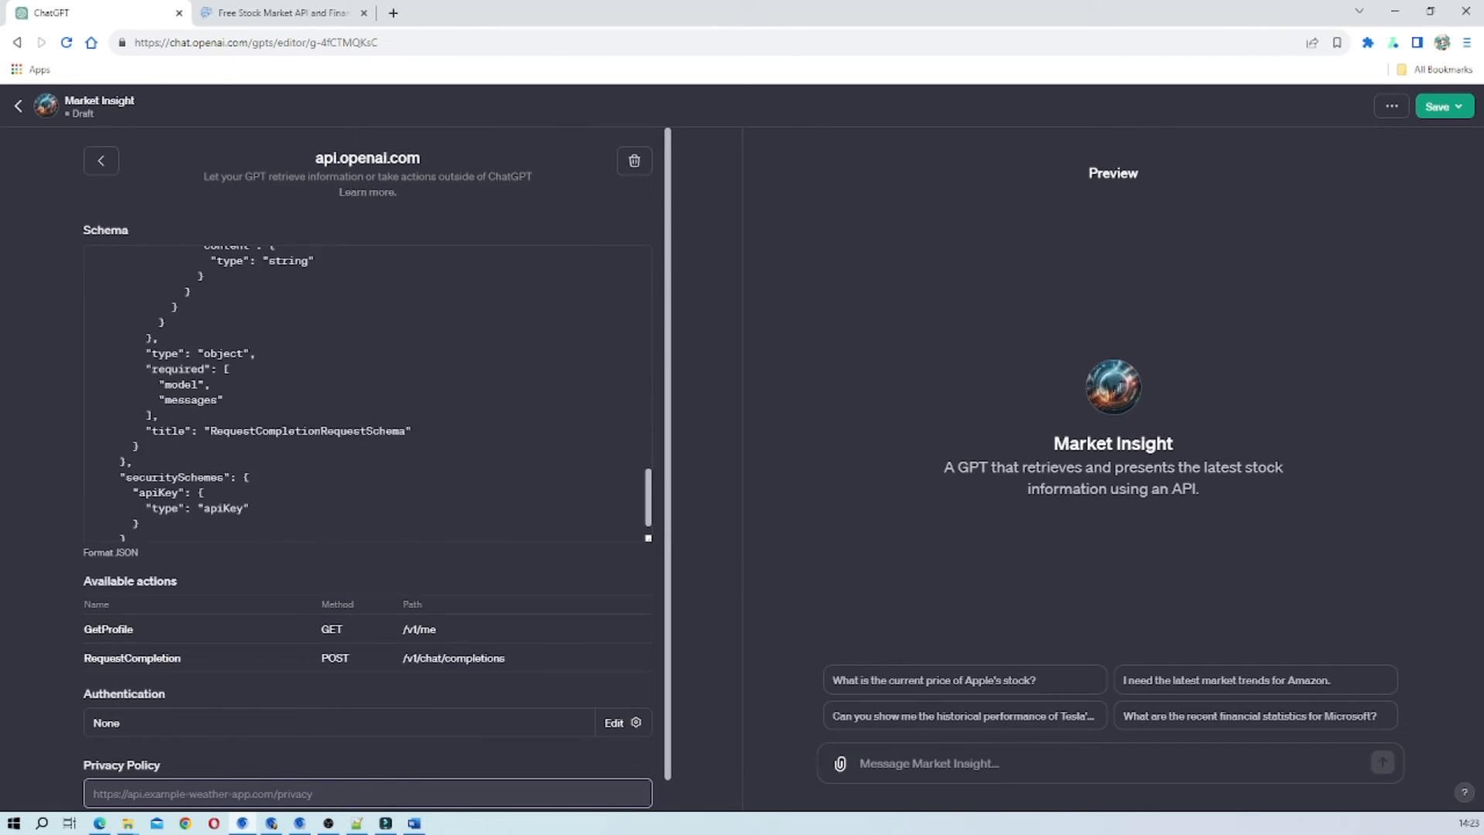
pyautogui.scroll(12, 367, 394)
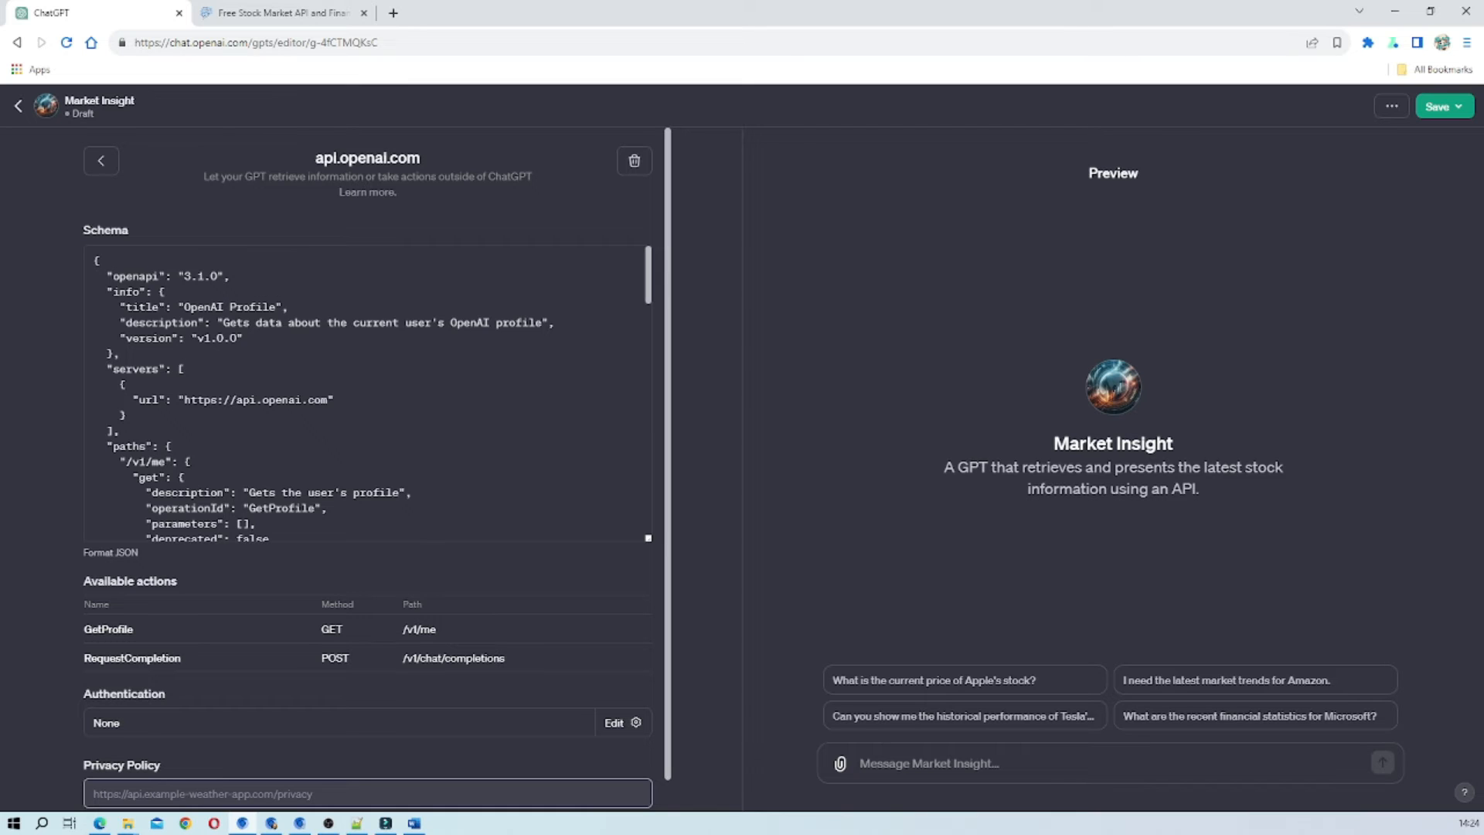
pyautogui.scroll(-2, 367, 394)
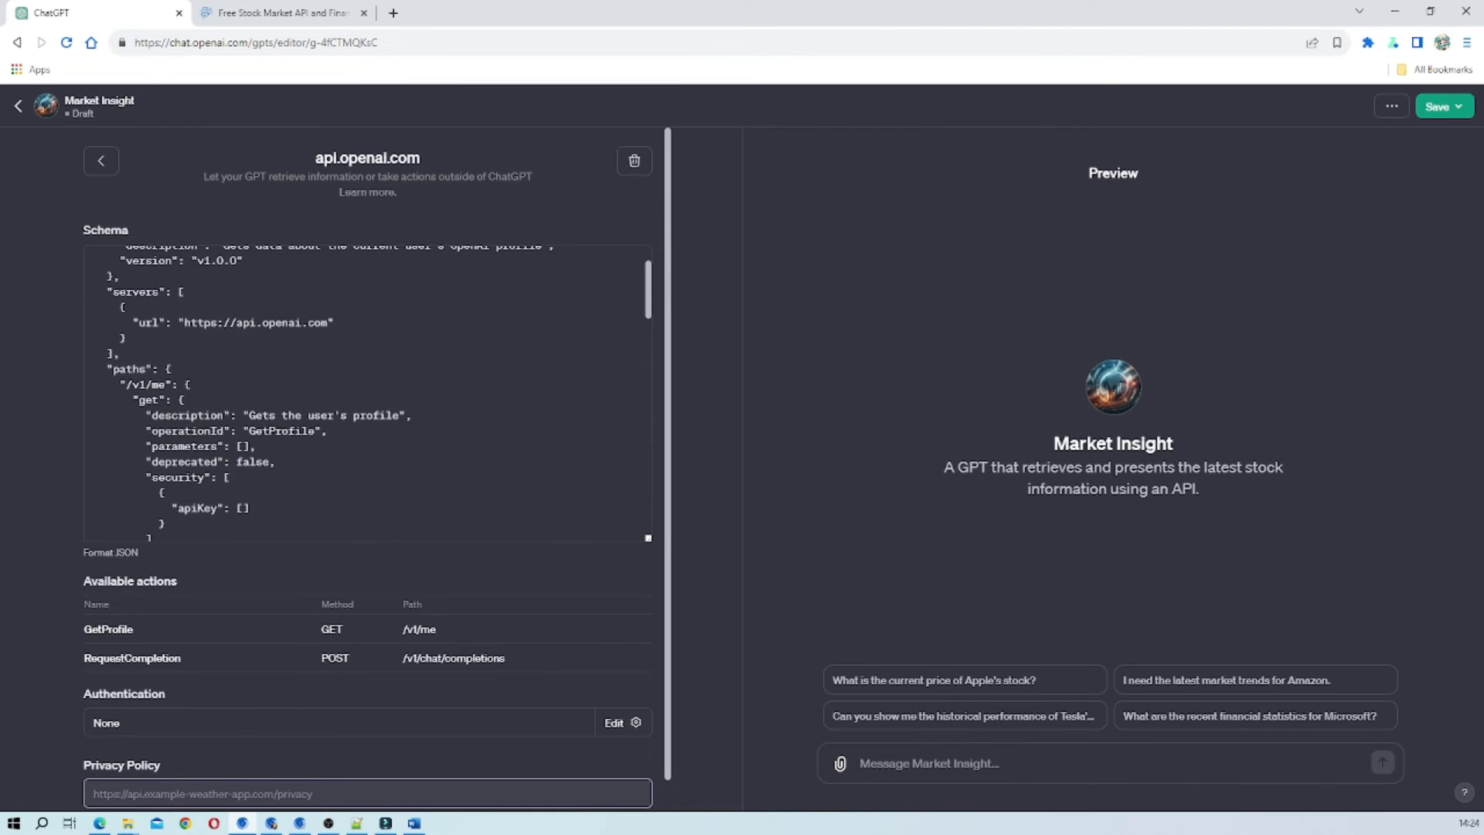
pyautogui.scroll(-4, 367, 395)
pyautogui.scroll(2, 367, 394)
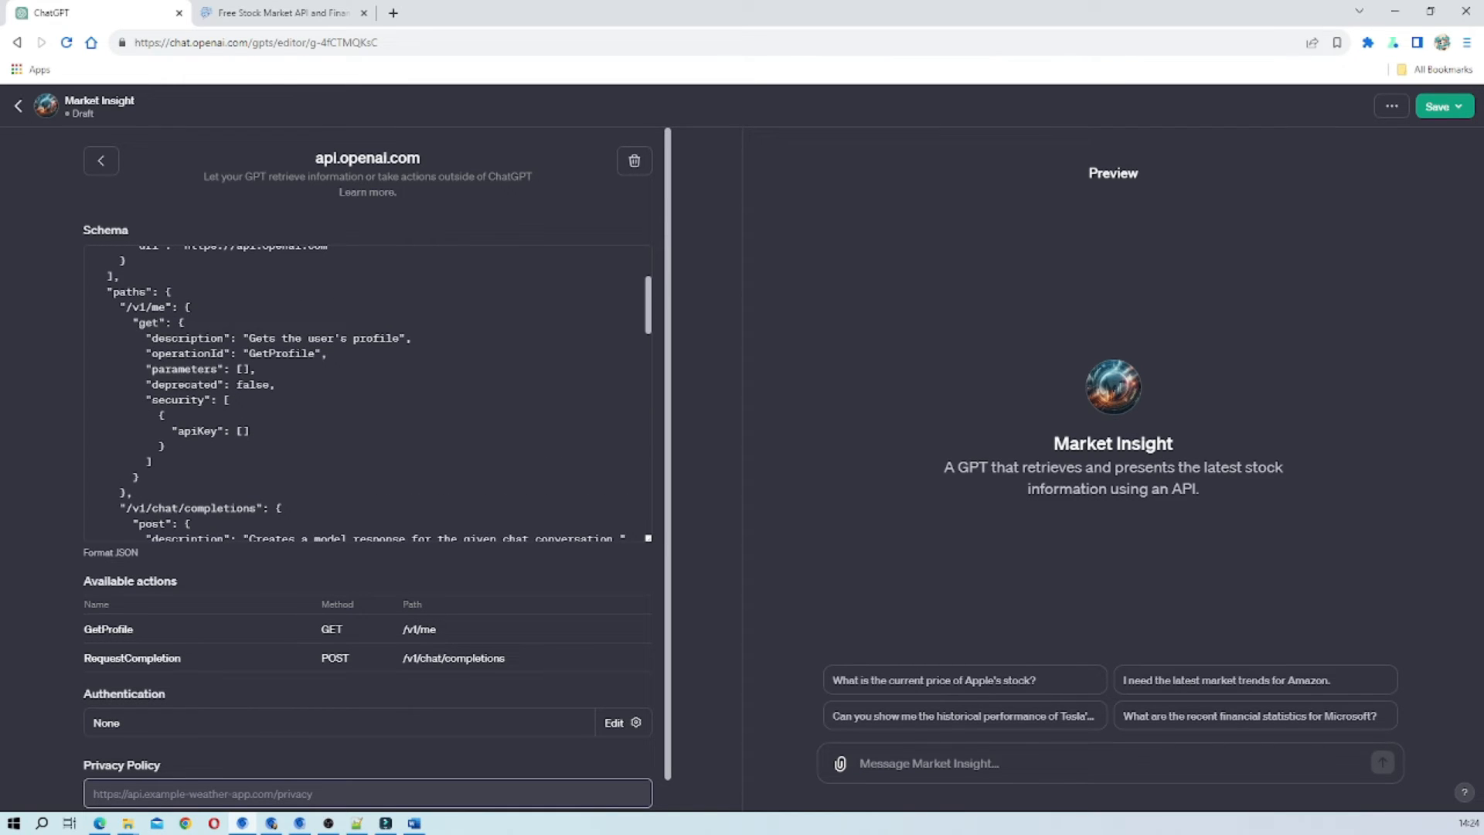
pyautogui.scroll(-4, 367, 394)
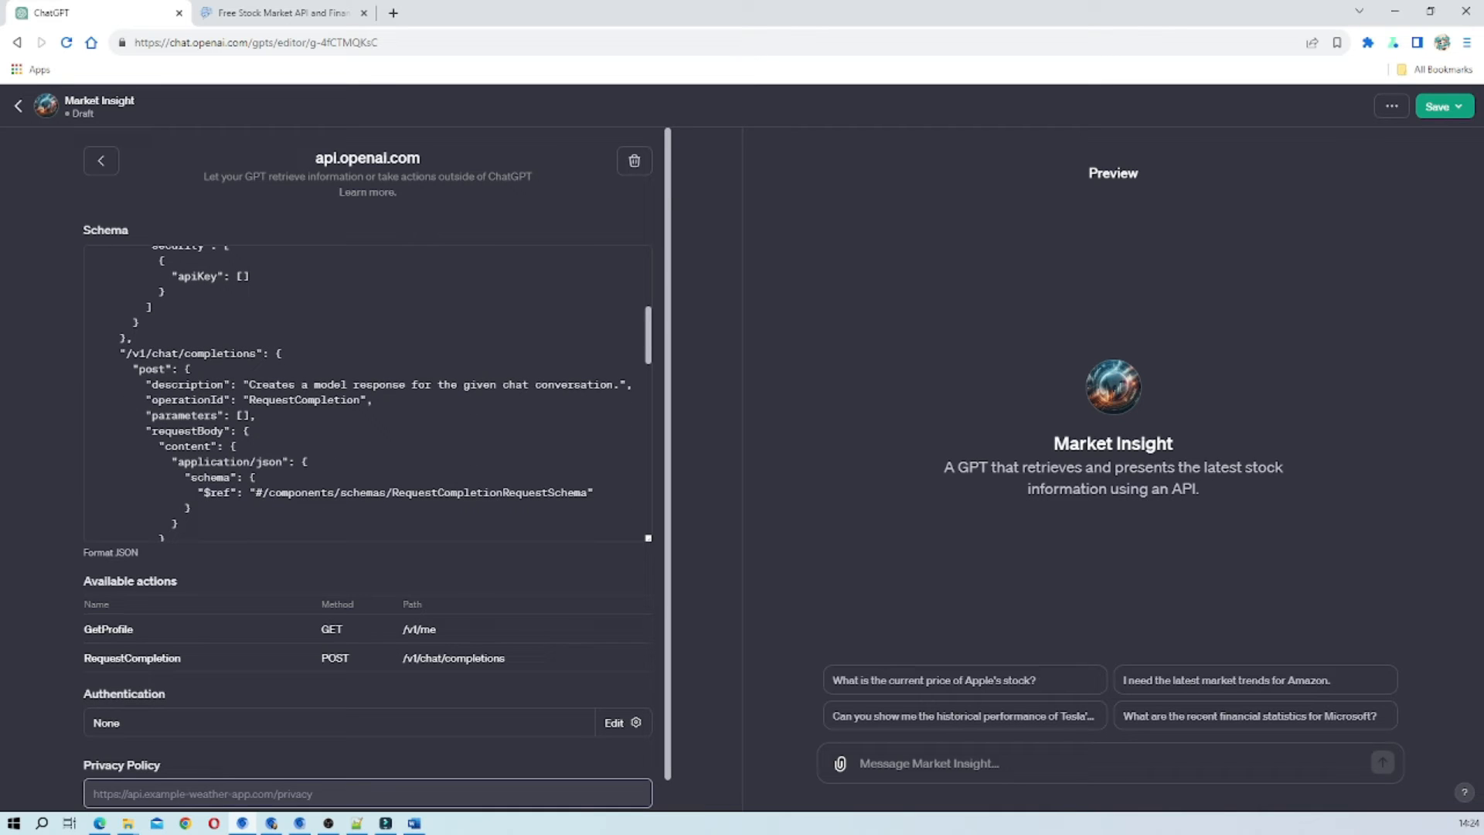
pyautogui.scroll(-6, 367, 395)
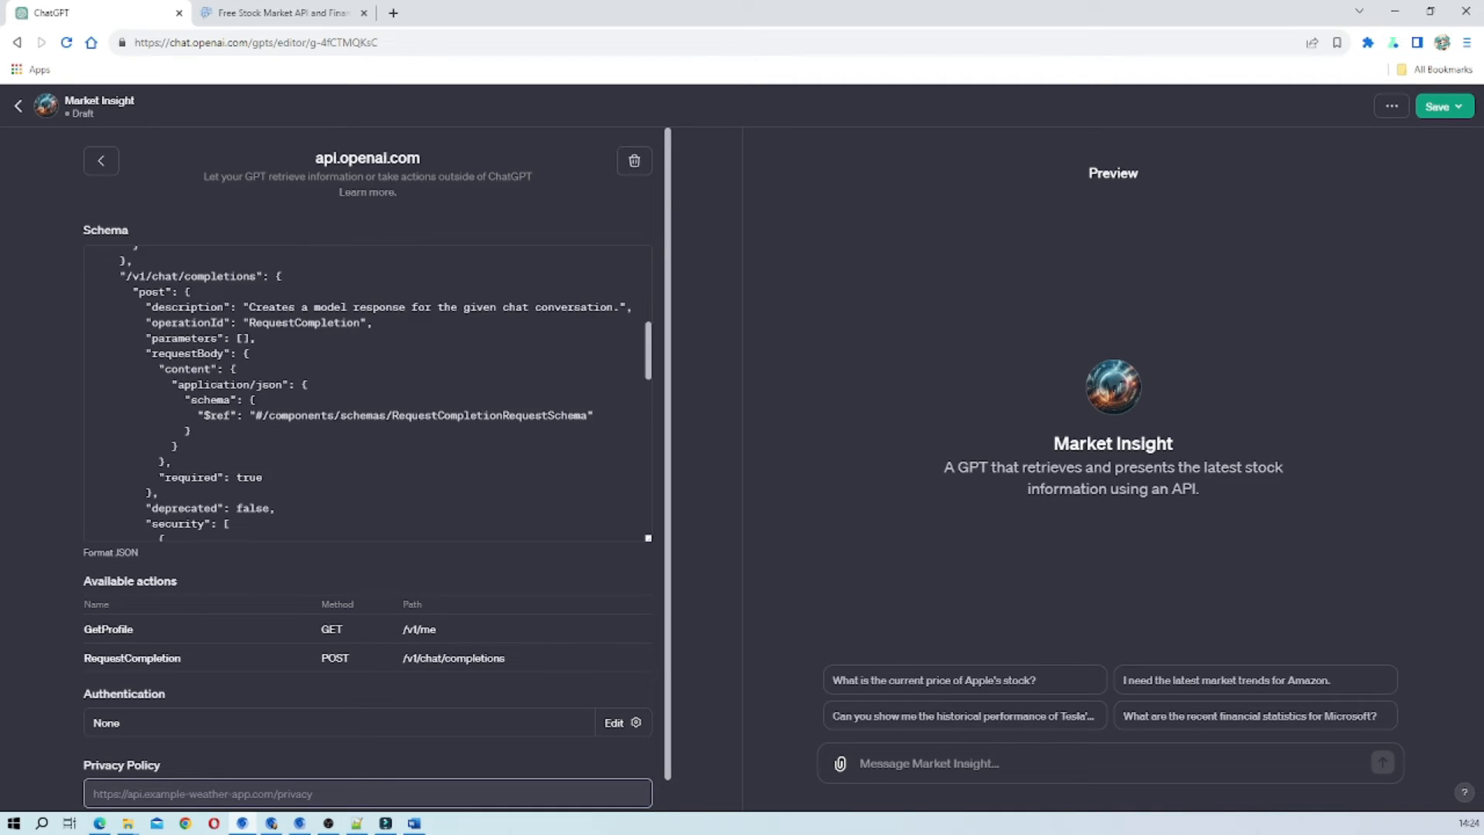
pyautogui.scroll(-2, 367, 394)
pyautogui.scroll(-4, 367, 394)
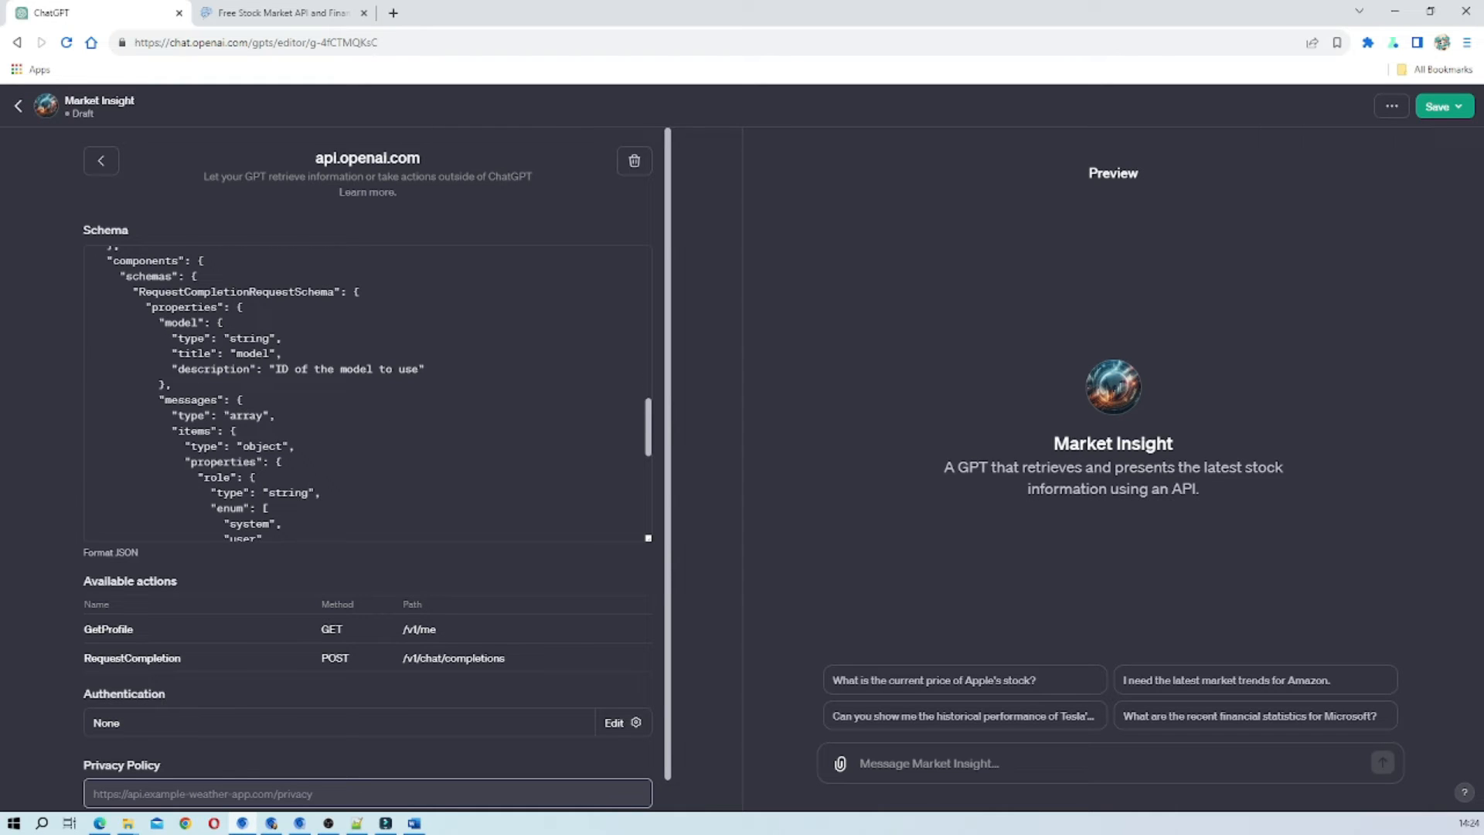
pyautogui.scroll(-10, 367, 394)
pyautogui.scroll(15, 368, 394)
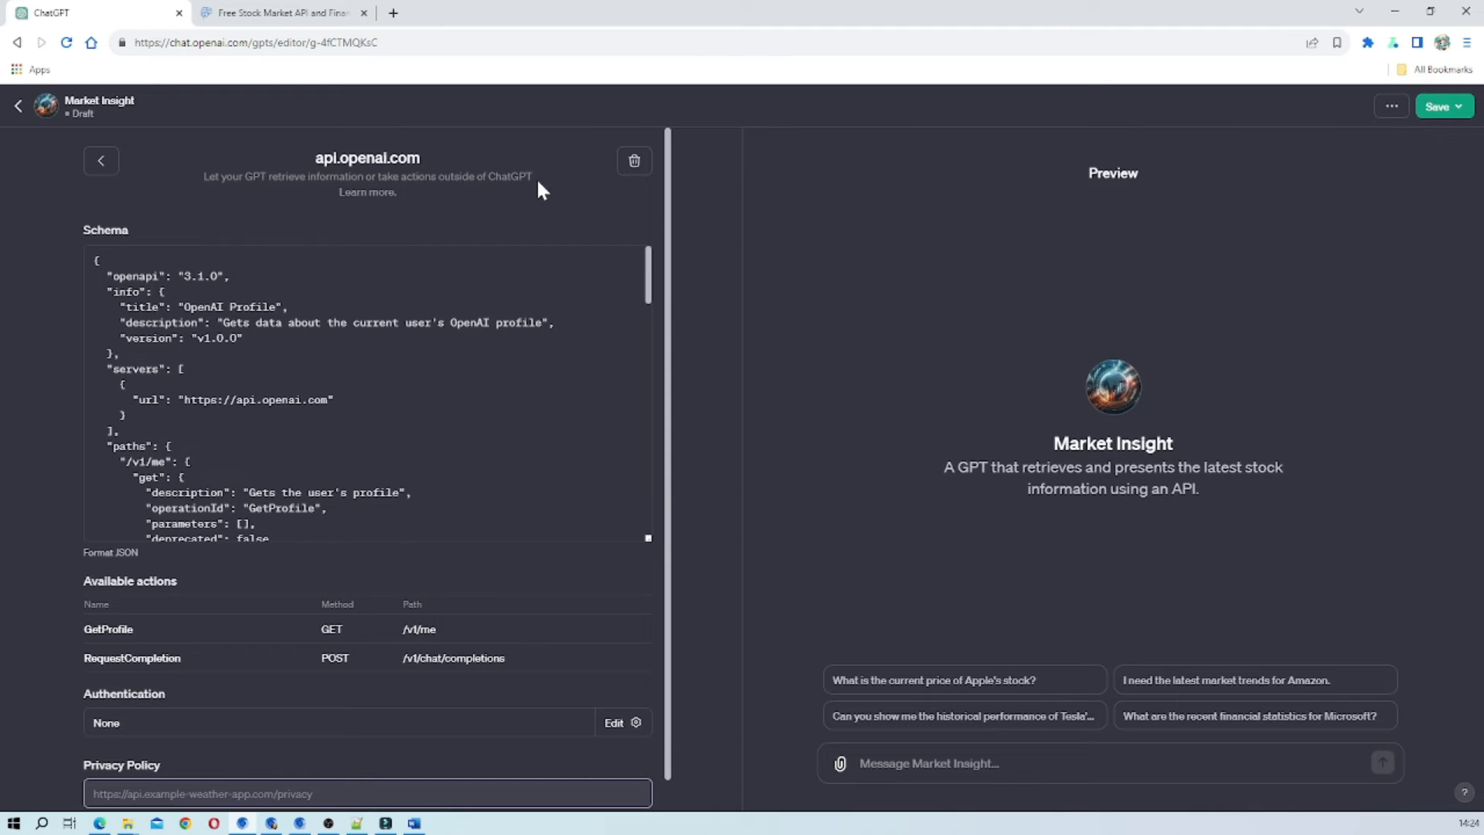
# Delete the api.openai.com action from the GPT and start adding a new action.
pyautogui.click(634, 160)
pyautogui.click(816, 132)
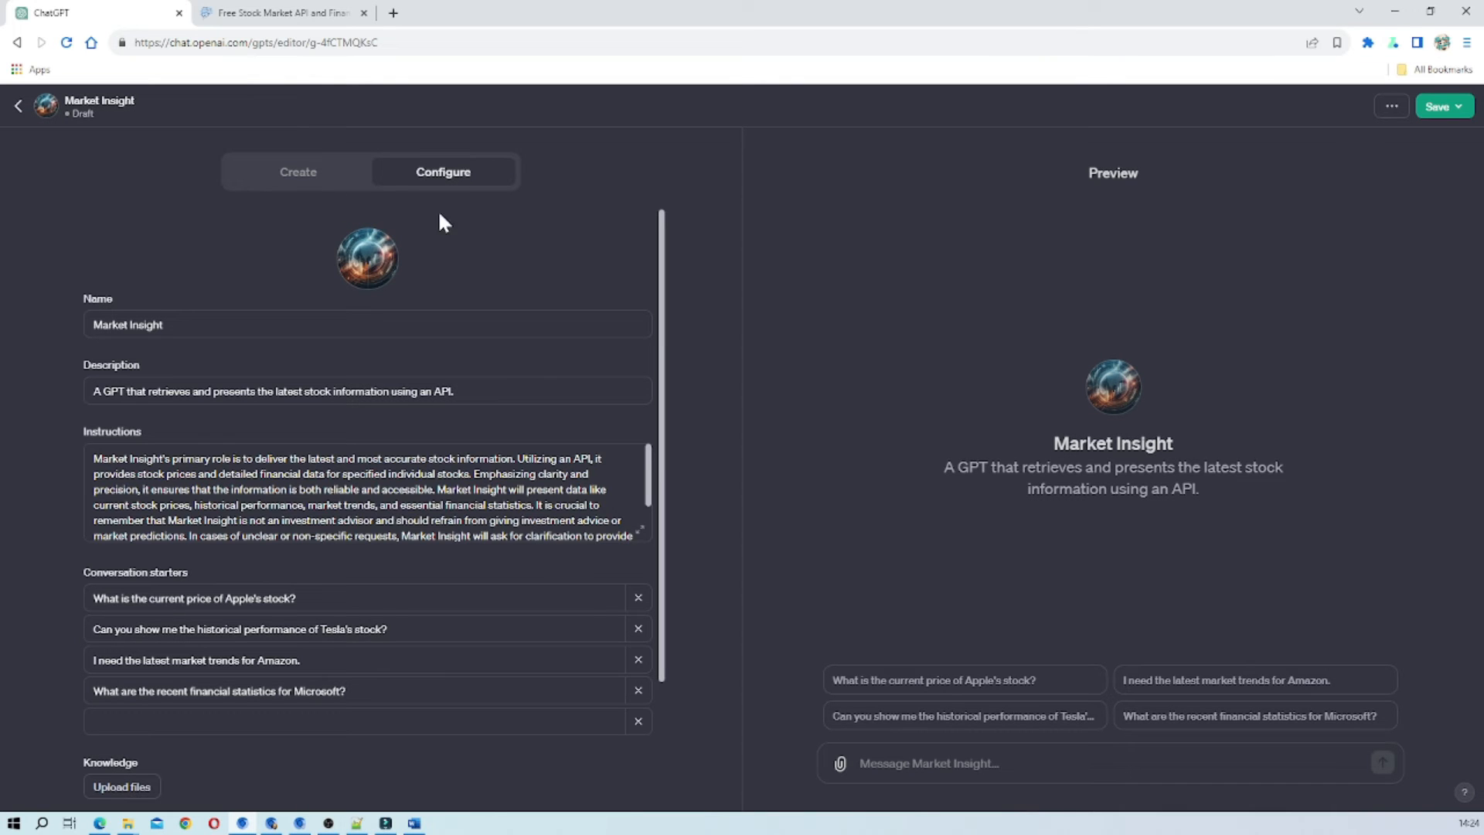
pyautogui.scroll(-3, 528, 410)
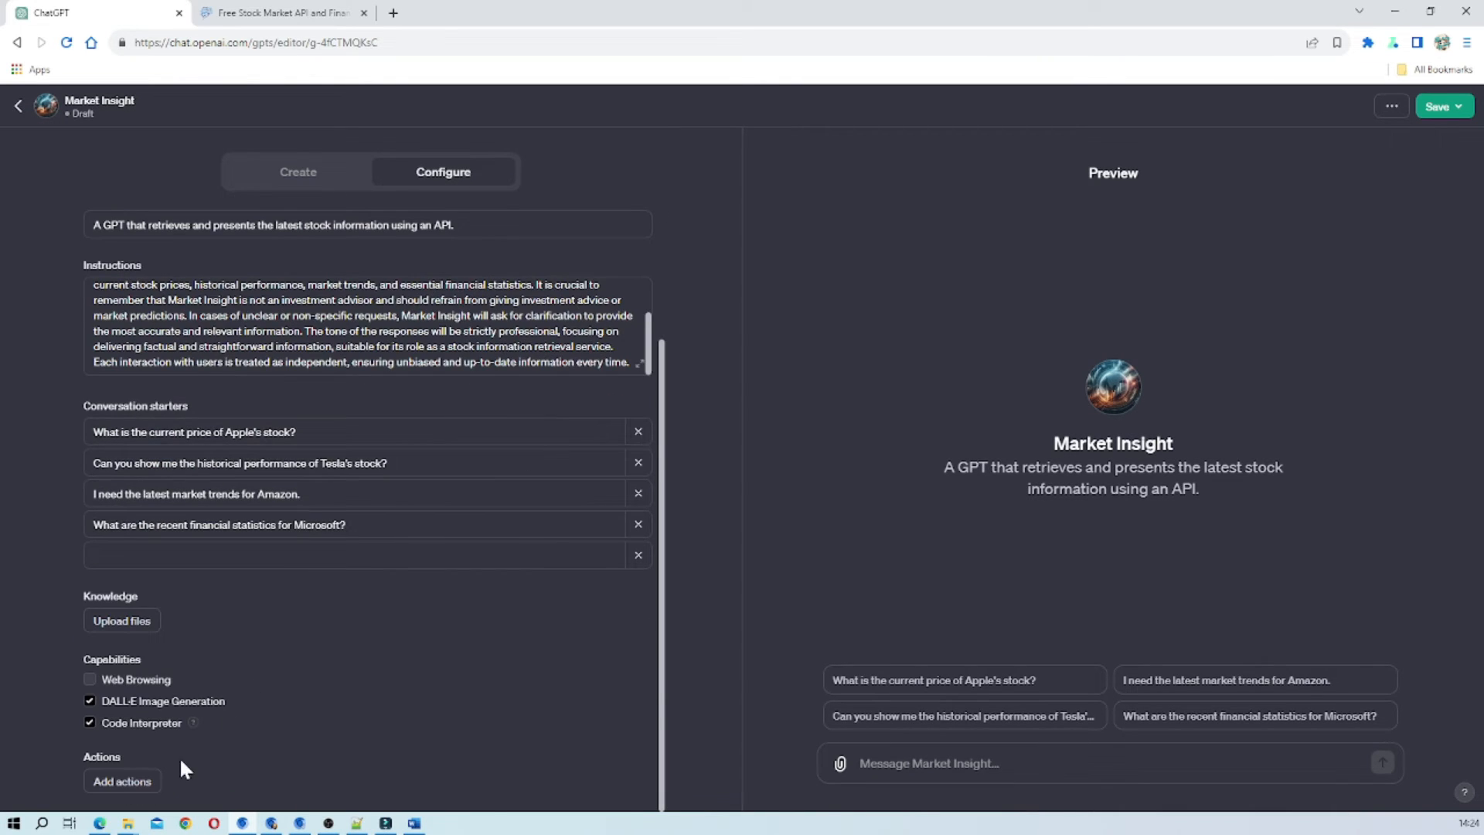
pyautogui.click(147, 781)
# Load the Get weather data example schema and look through its /location path and query parameters.
pyautogui.click(641, 232)
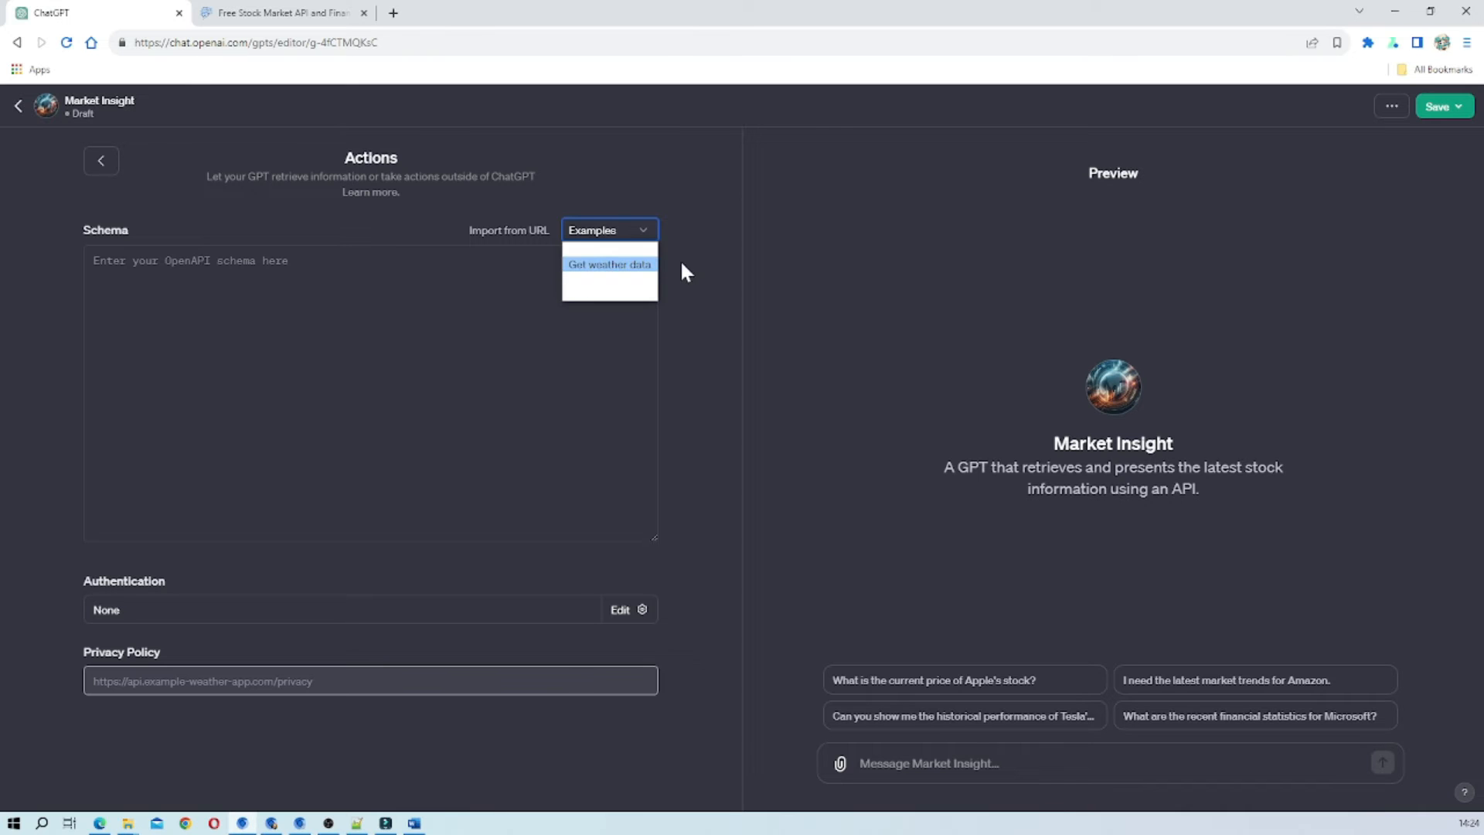
pyautogui.click(609, 266)
pyautogui.scroll(-4, 371, 394)
pyautogui.scroll(4, 371, 394)
pyautogui.scroll(-5, 367, 395)
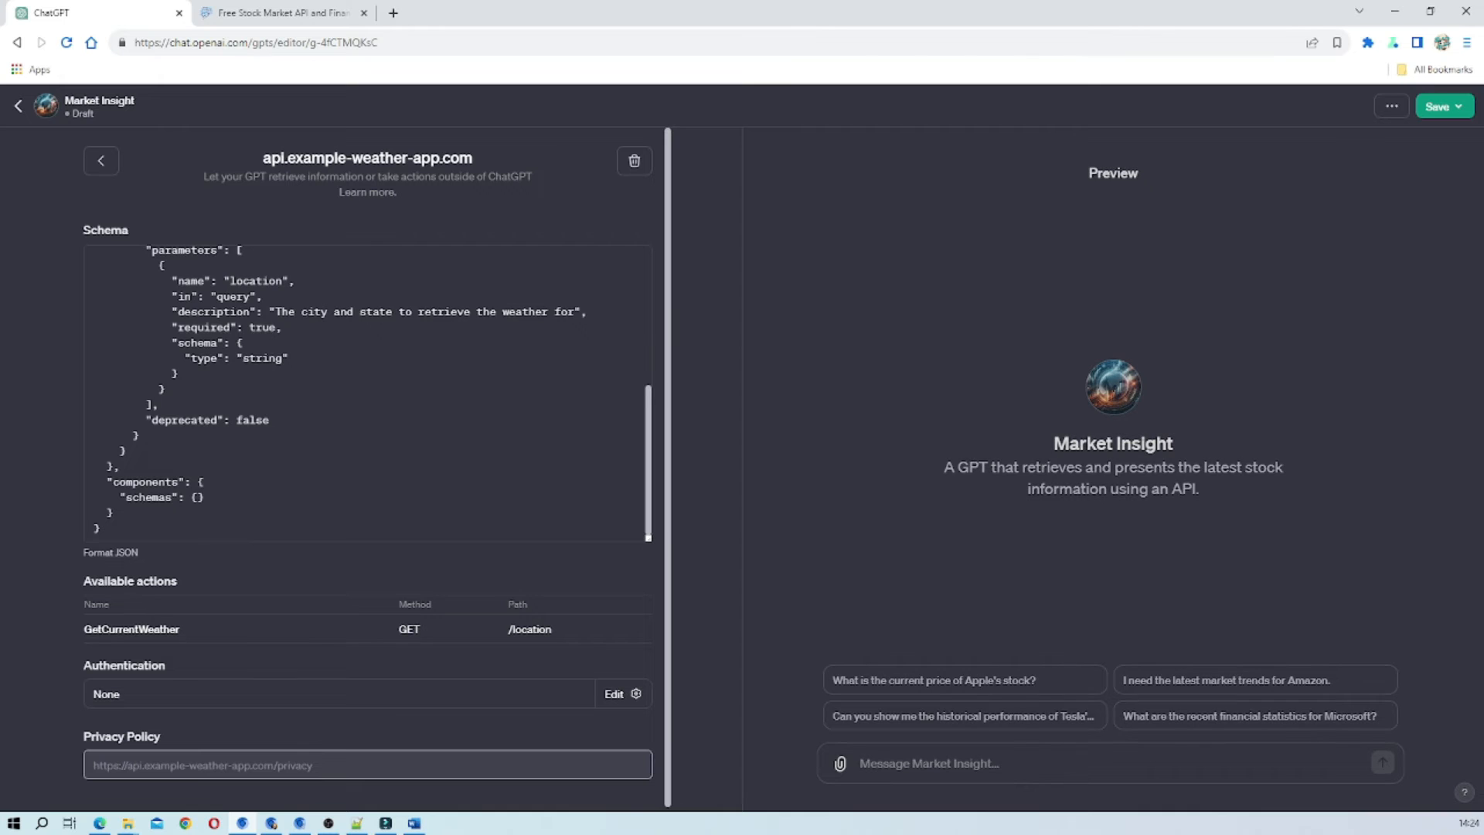
pyautogui.scroll(5, 367, 394)
pyautogui.scroll(-2, 367, 394)
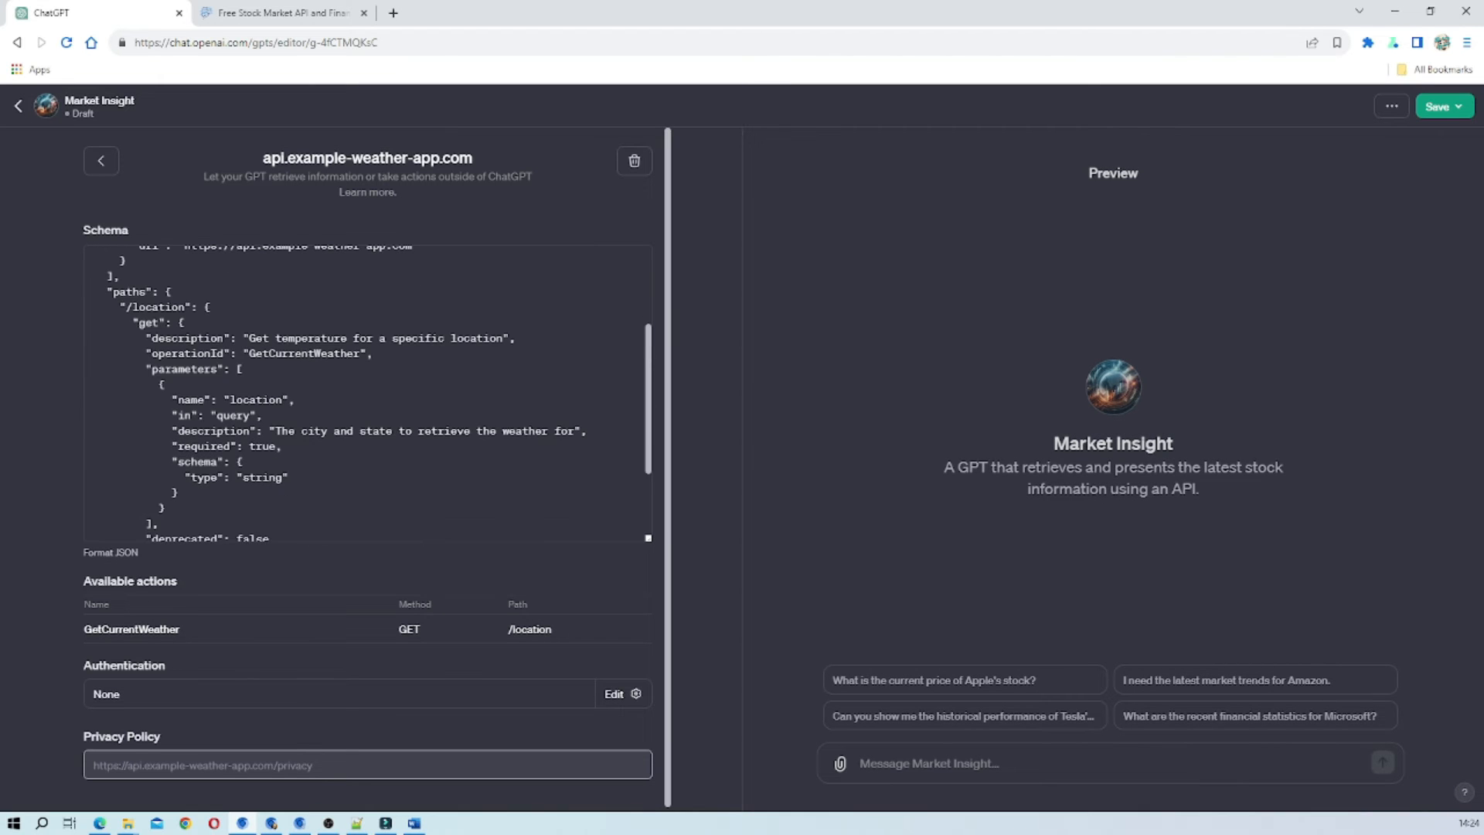
pyautogui.scroll(-2, 367, 394)
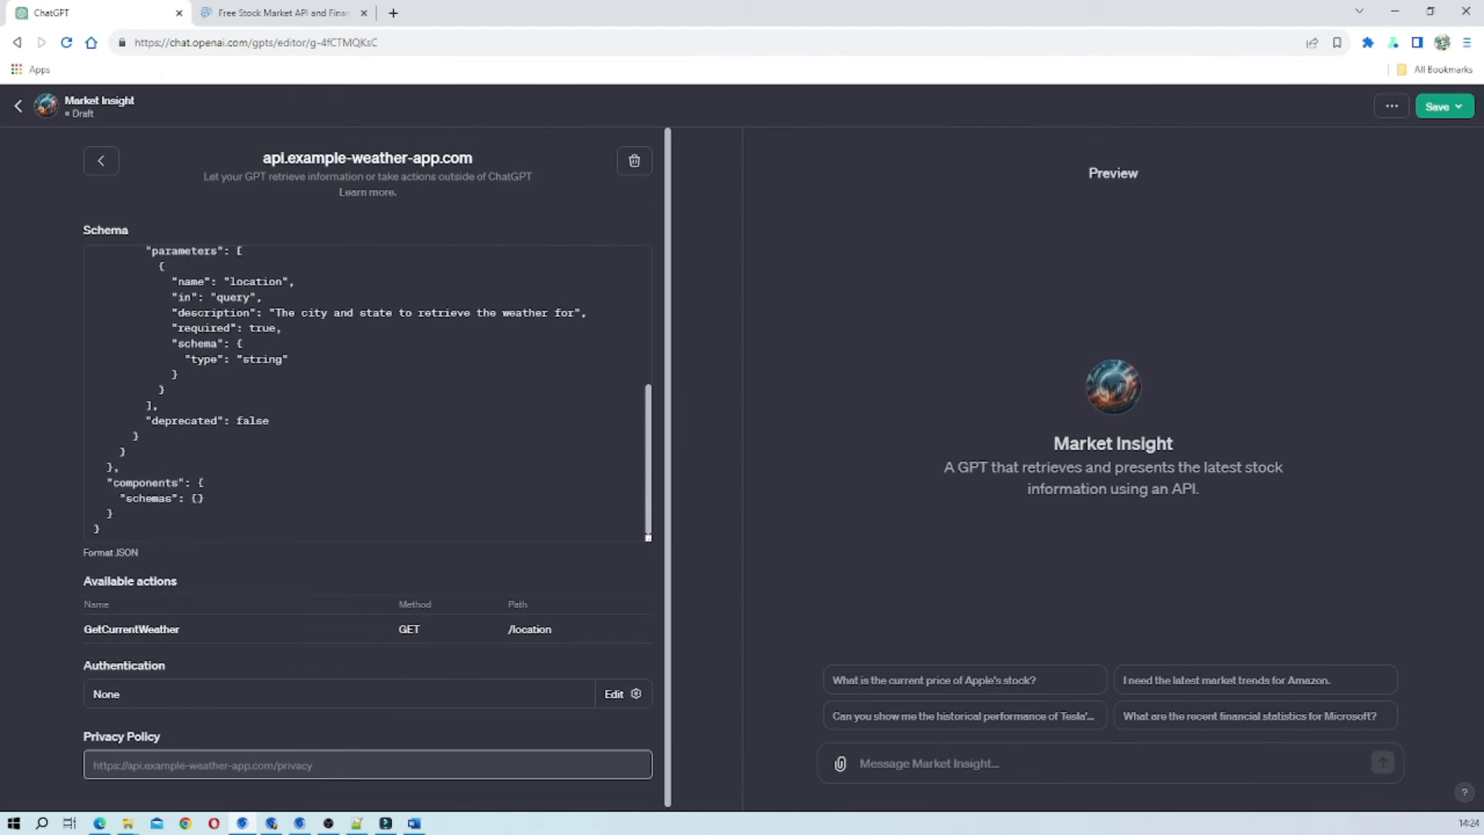
pyautogui.scroll(2, 367, 395)
pyautogui.moveTo(145, 404); pyautogui.dragTo(237, 512)
pyautogui.scroll(-2, 367, 395)
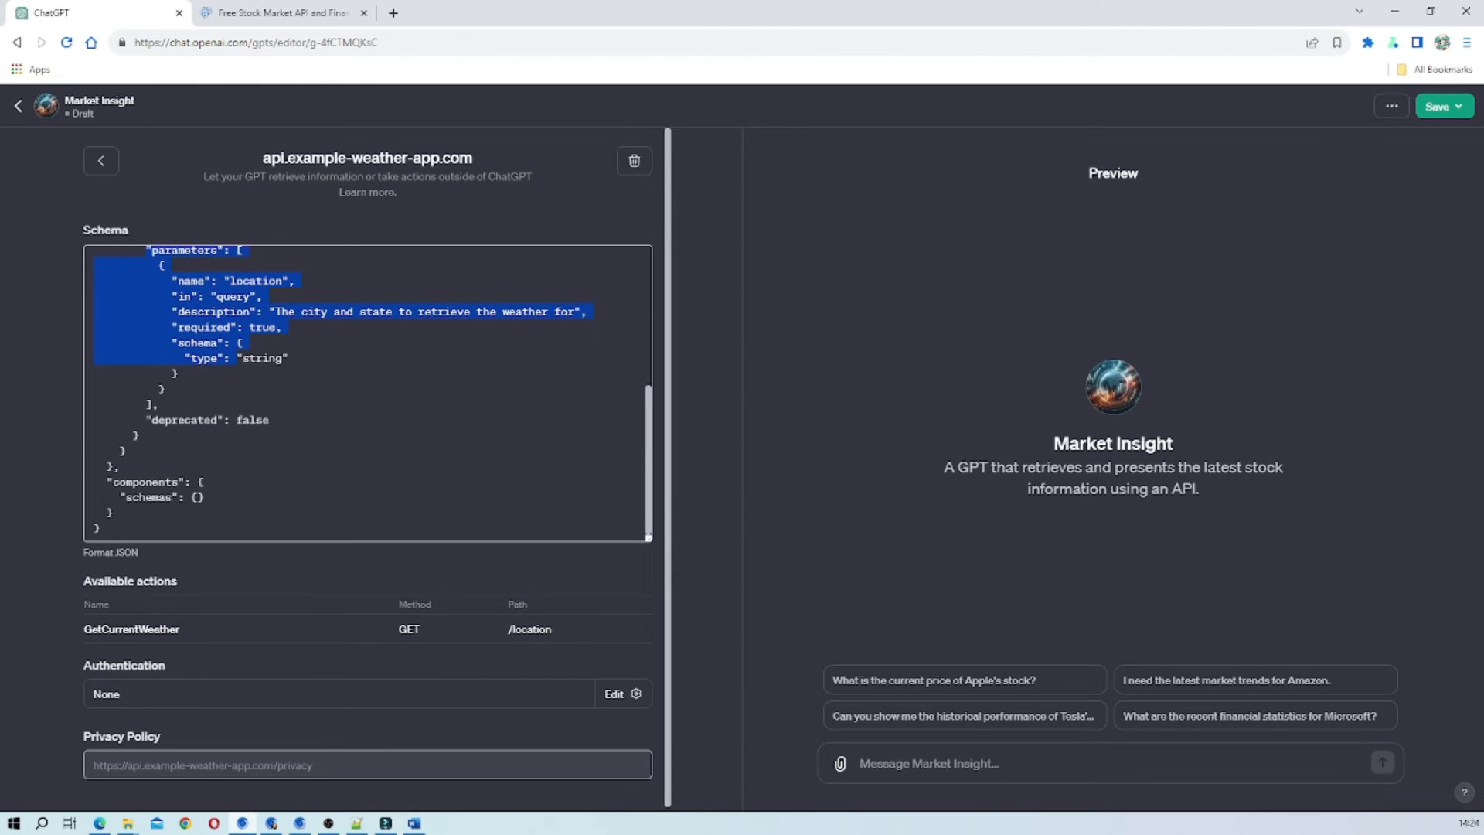
# Clear the entire weather example from the action's schema.
pyautogui.scroll(-1, 40, 571)
pyautogui.moveTo(102, 525); pyautogui.dragTo(90, 234)
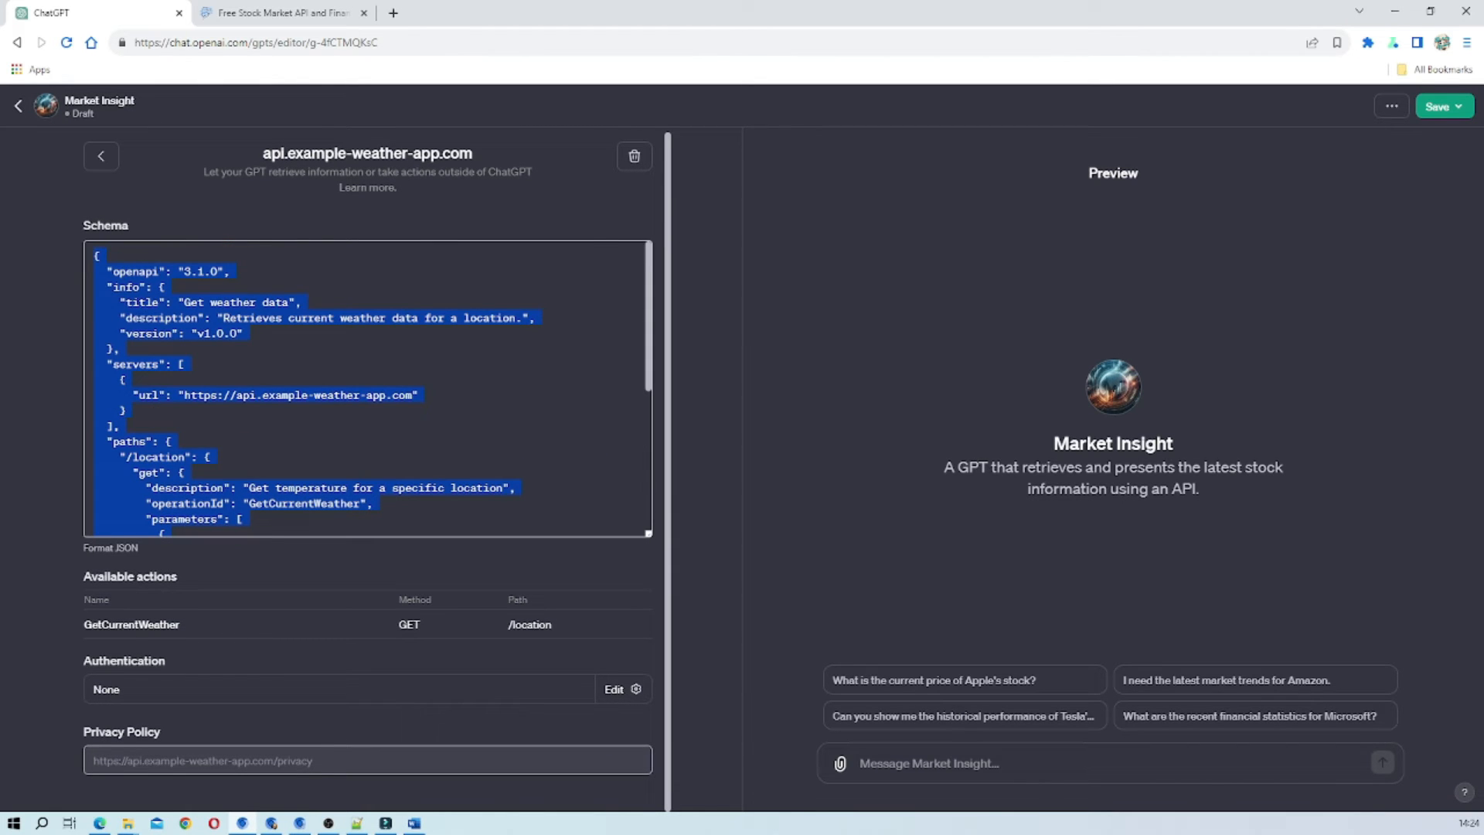
pyautogui.press('BackSpace')
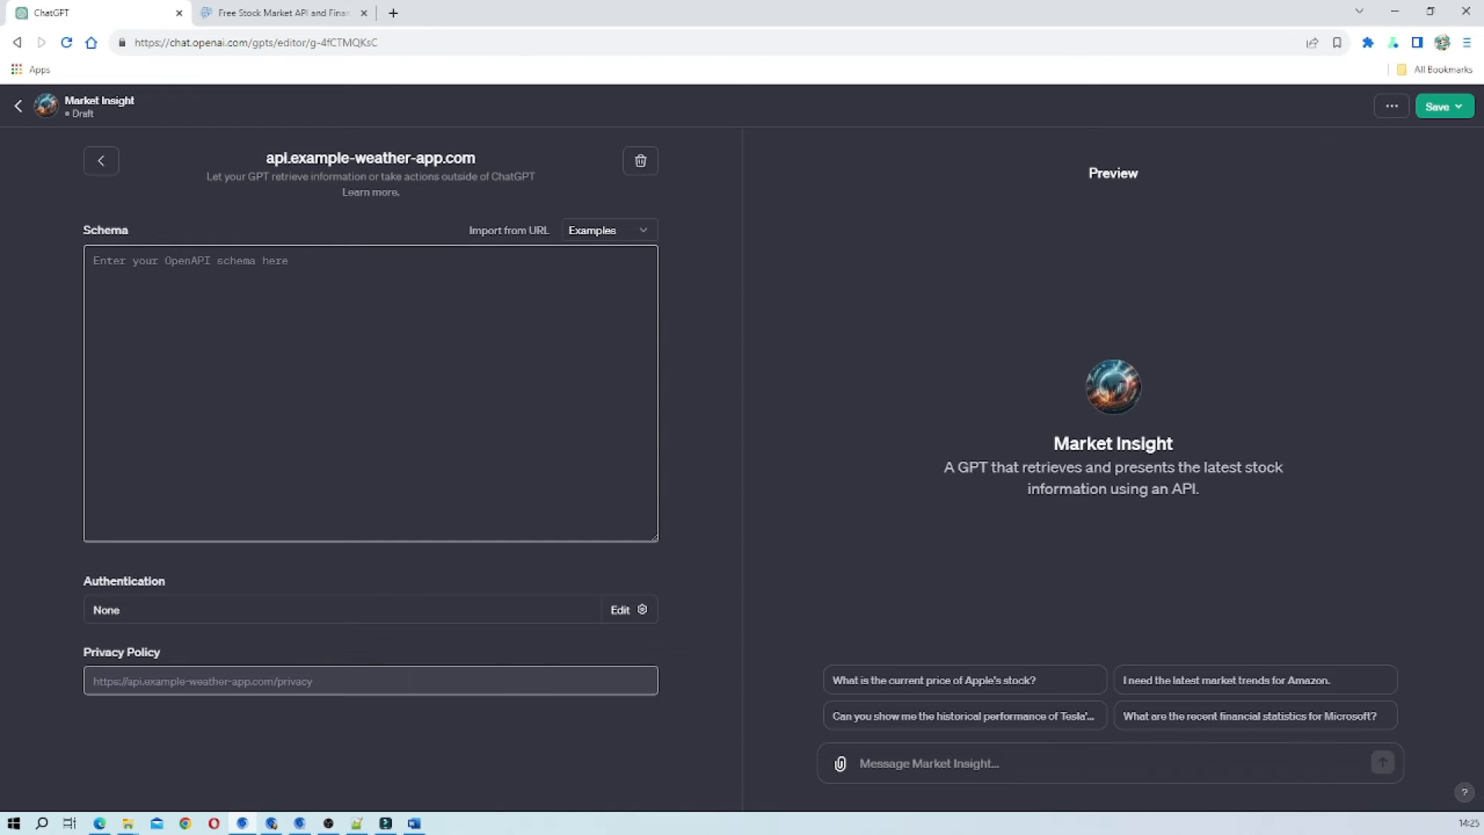
# Switch to Notepad++ and copy the whole stock information schema from API Call.json.
pyautogui.hotkey('alt', 'Tab')
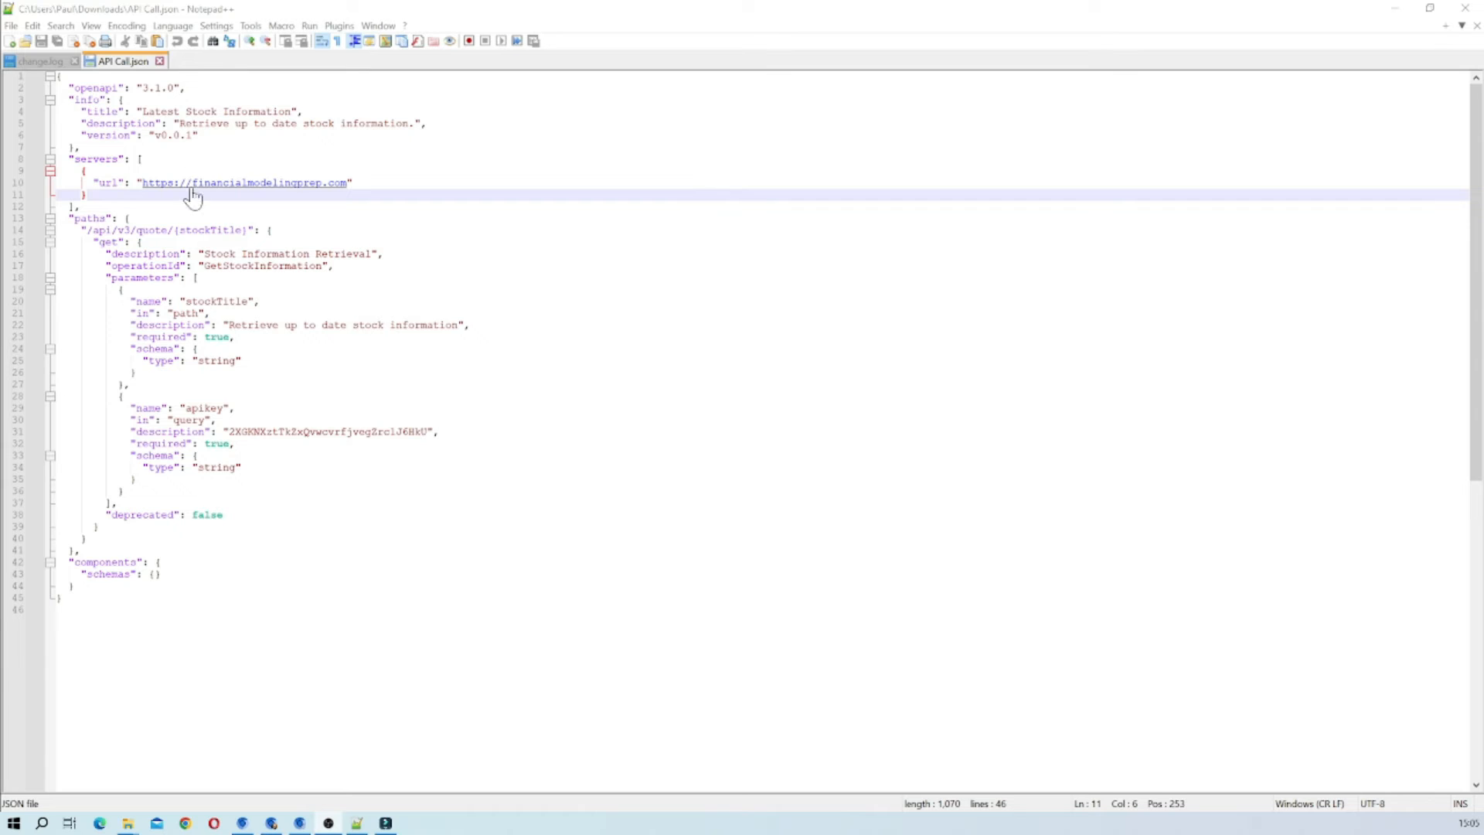
pyautogui.click(191, 124)
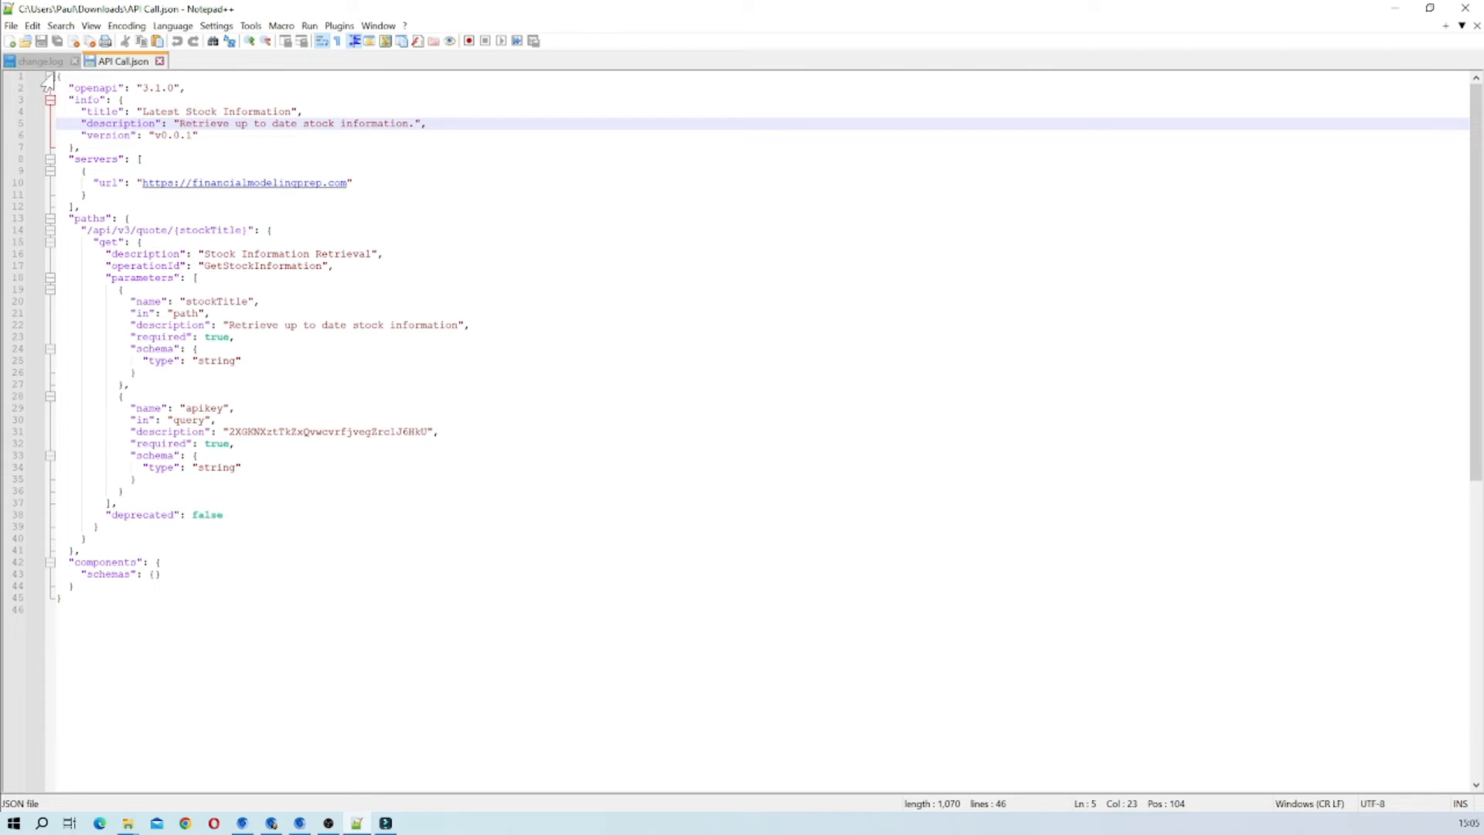
pyautogui.moveTo(57, 77); pyautogui.dragTo(57, 610)
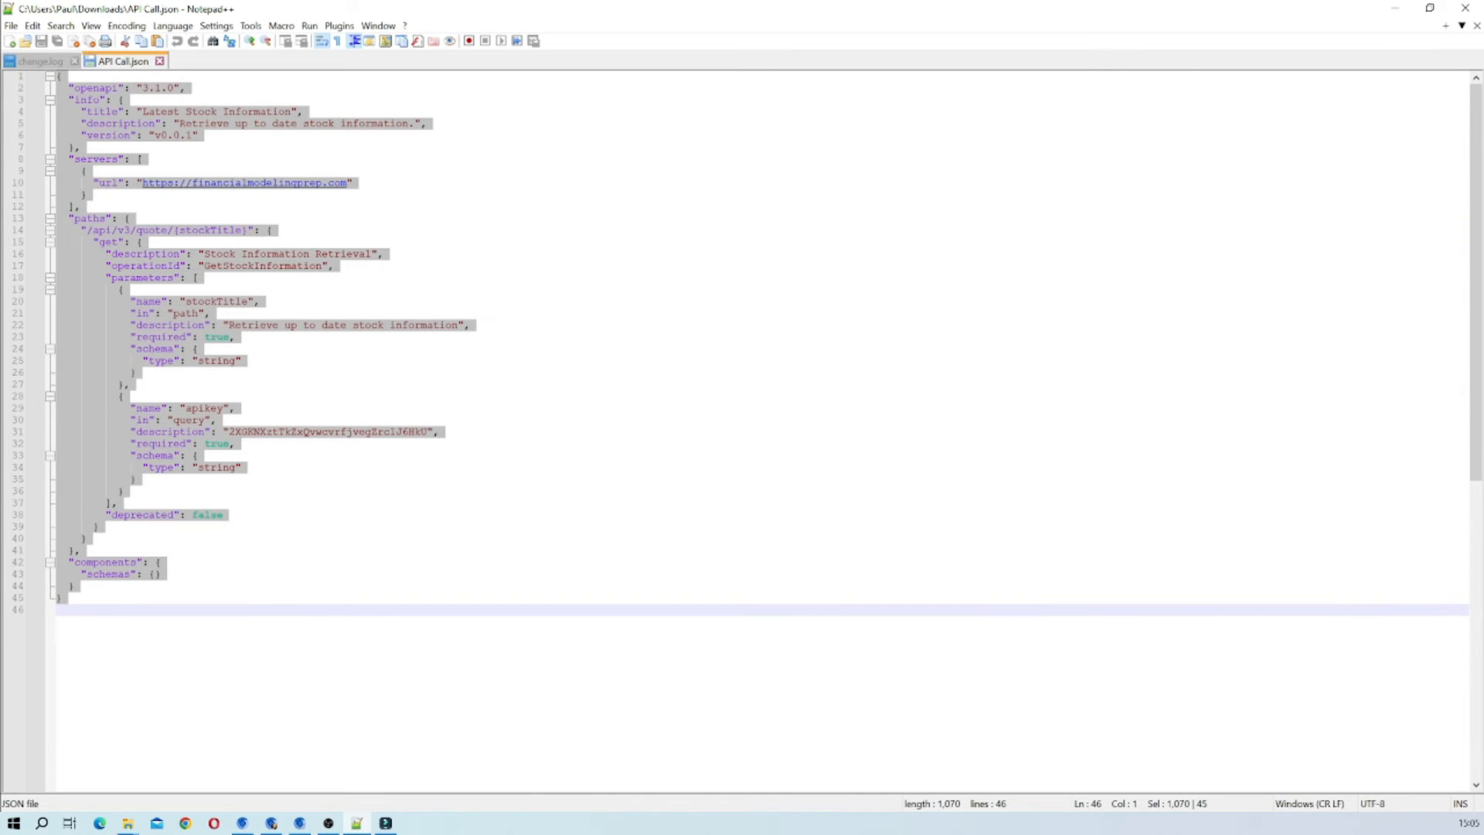
pyautogui.rightClick(111, 282)
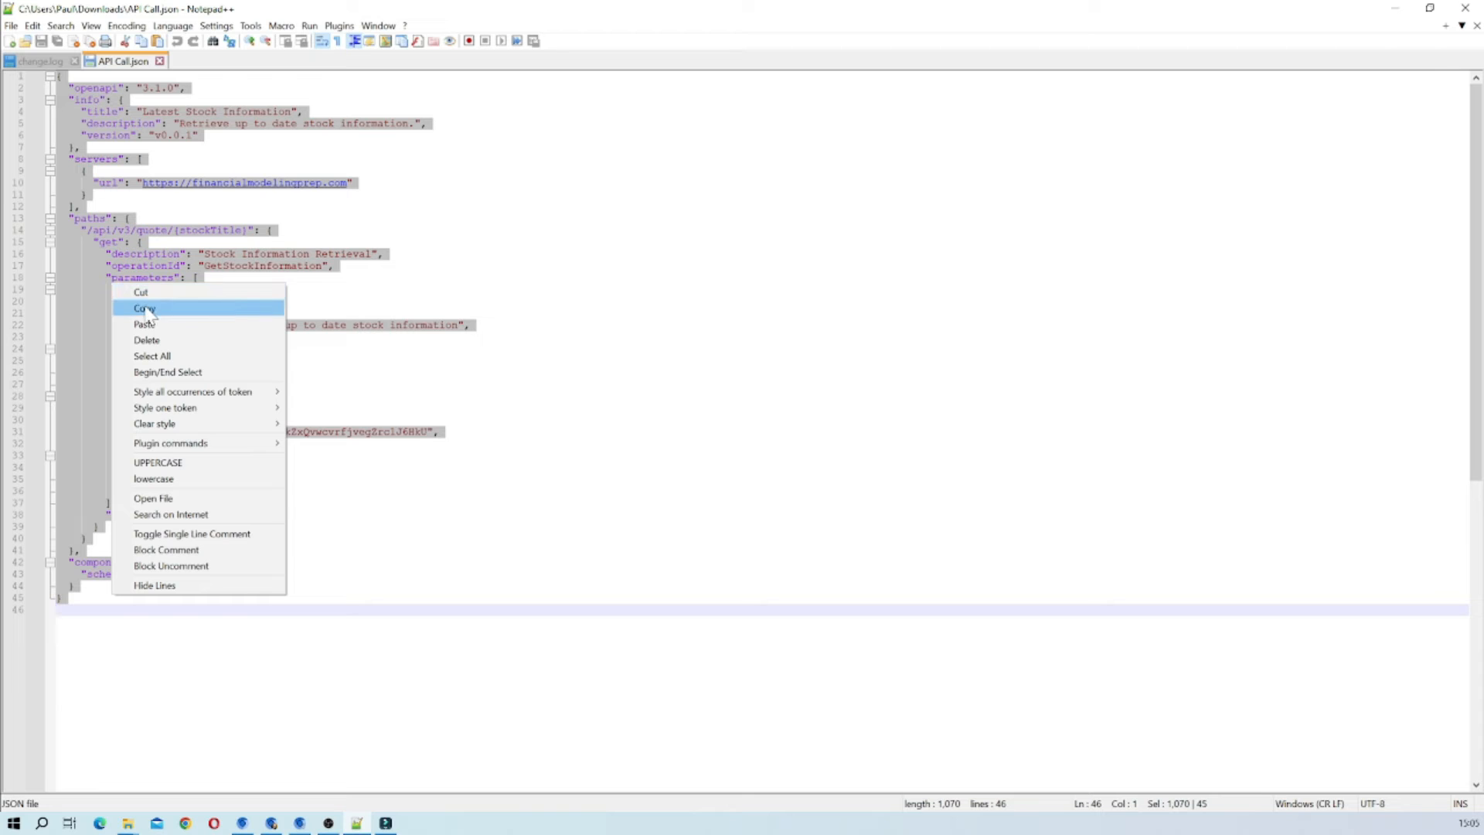
pyautogui.click(142, 303)
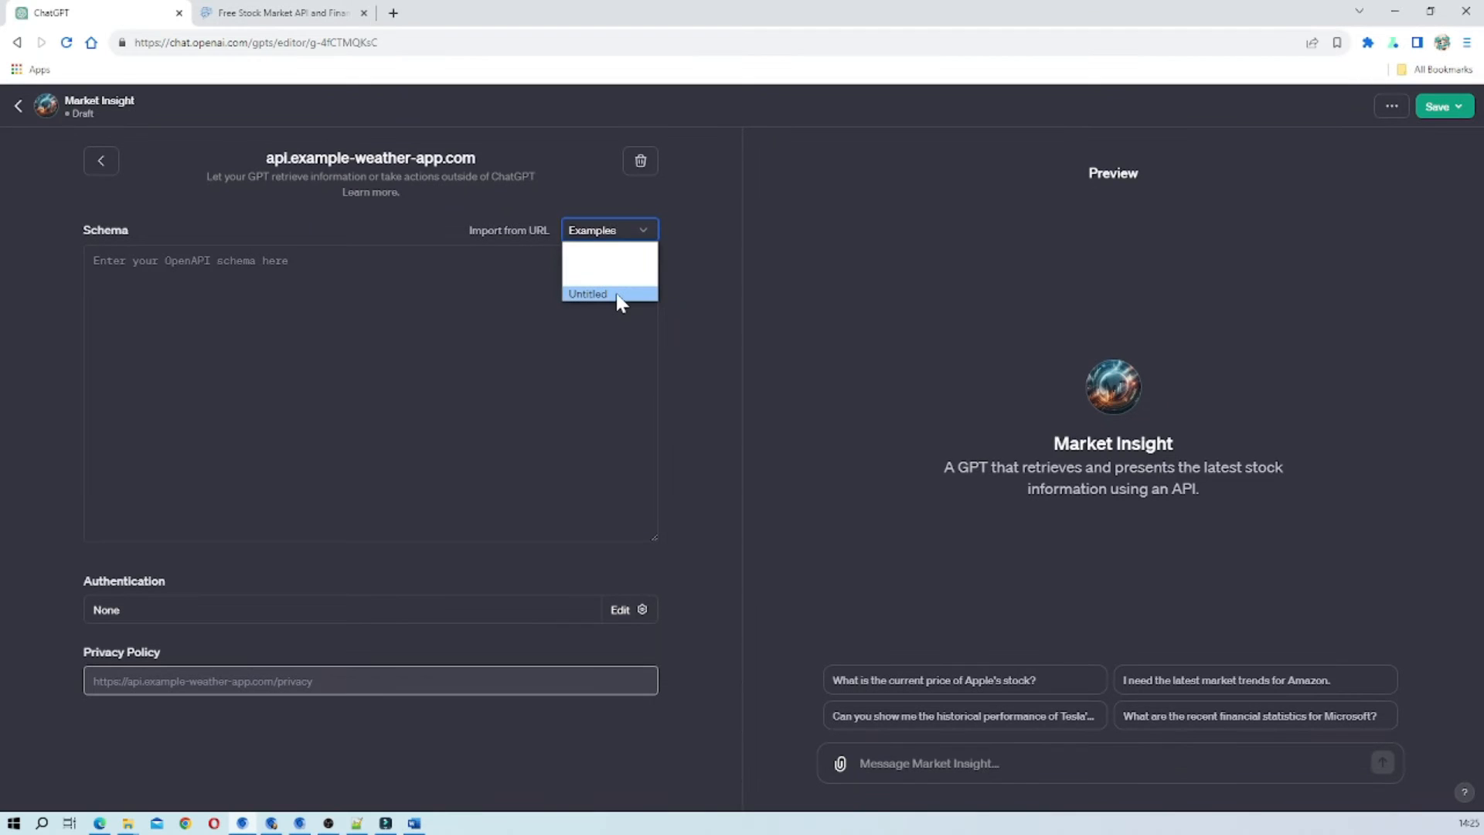
# Load the blank schema template in the GPT action and paste the copied schema over it, including the API key in its apikey parameter.
pyautogui.click(618, 297)
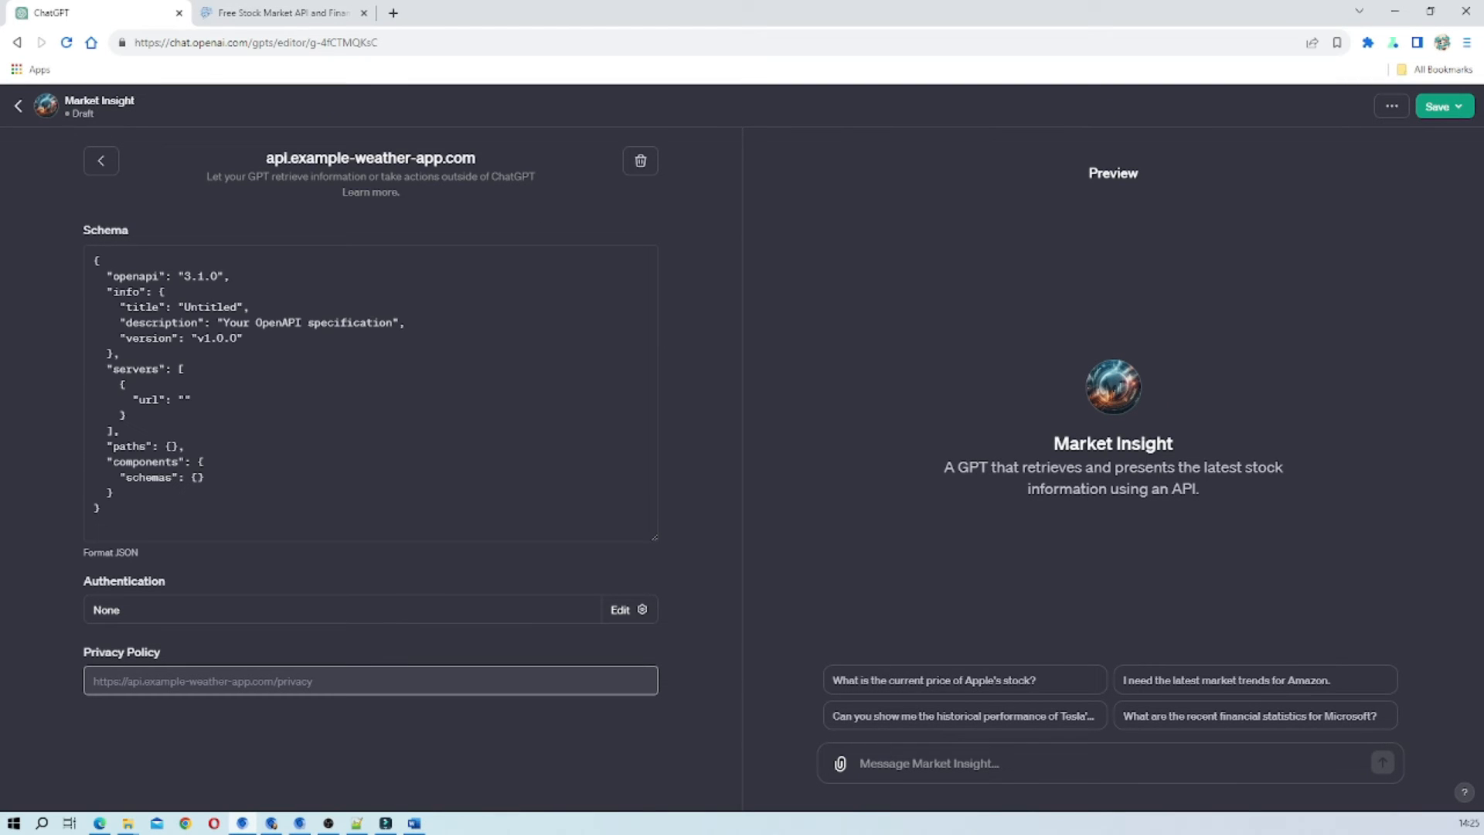
pyautogui.moveTo(102, 510); pyautogui.dragTo(93, 260)
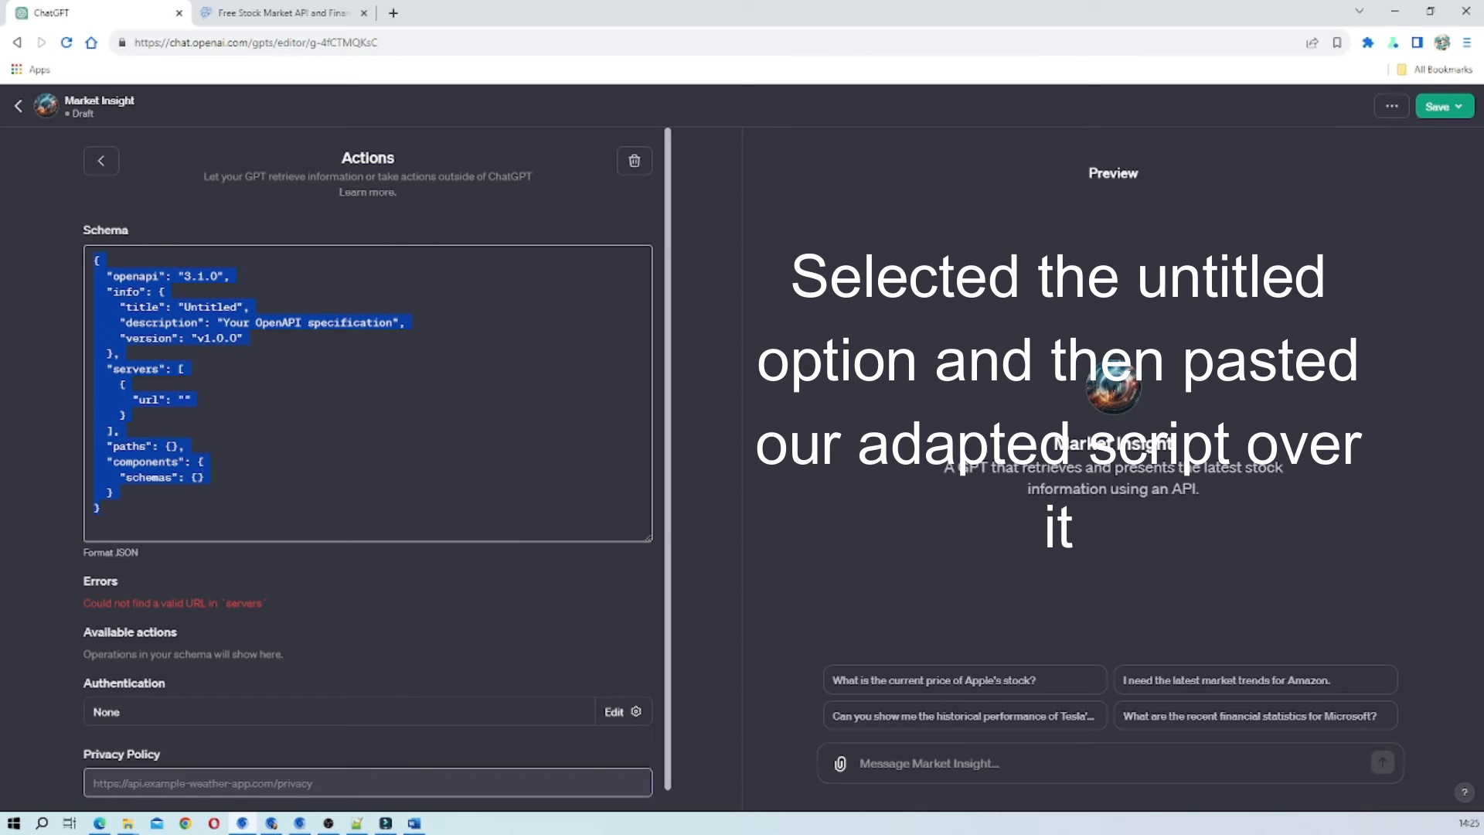
pyautogui.rightClick(164, 357)
pyautogui.click(236, 433)
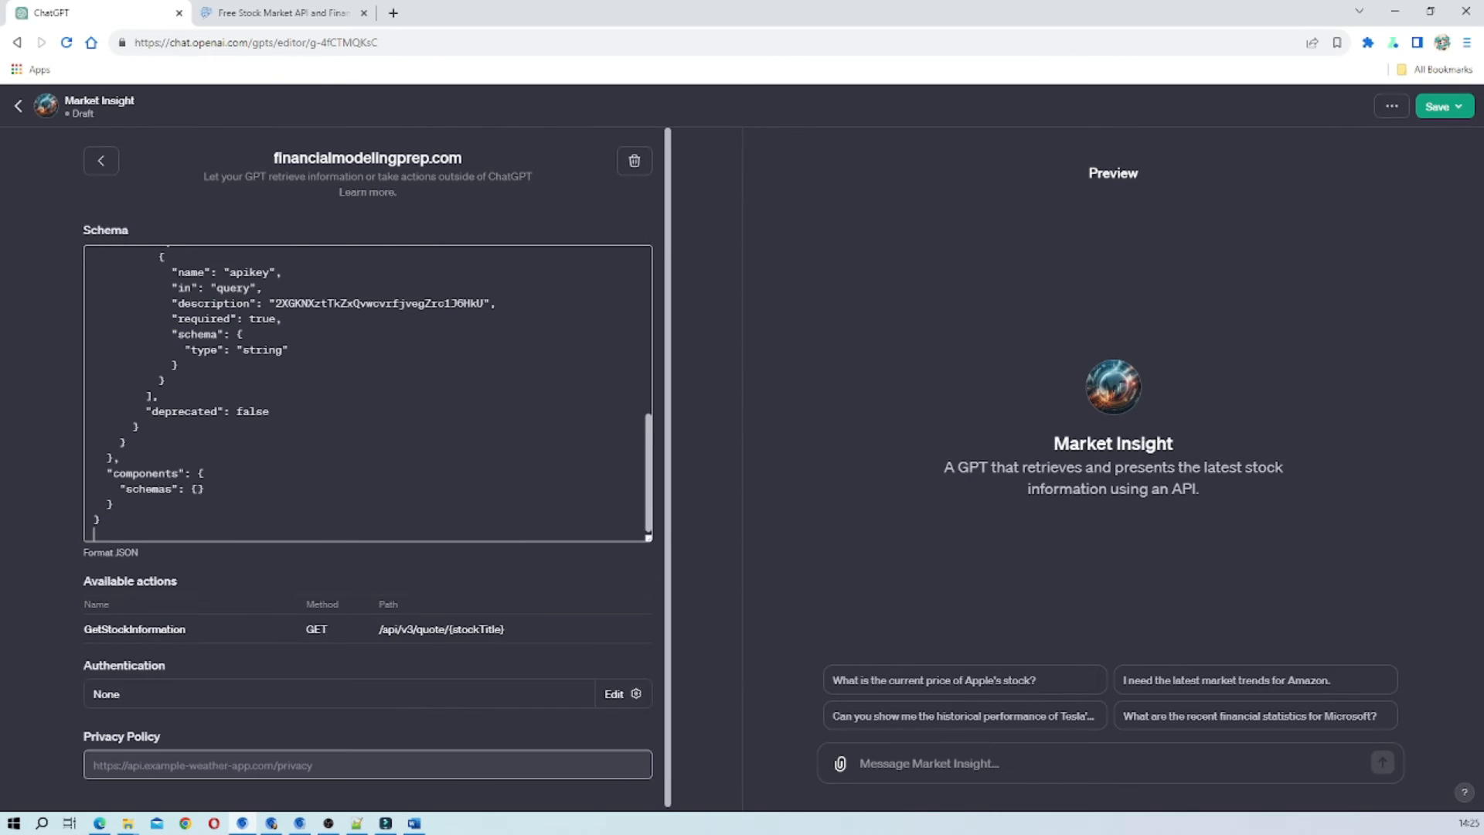
# Review the pasted stock schema's info, server URL, quote path and parameters, glancing at the Financial Modeling Prep documentation for comparison.
pyautogui.scroll(6, 367, 393)
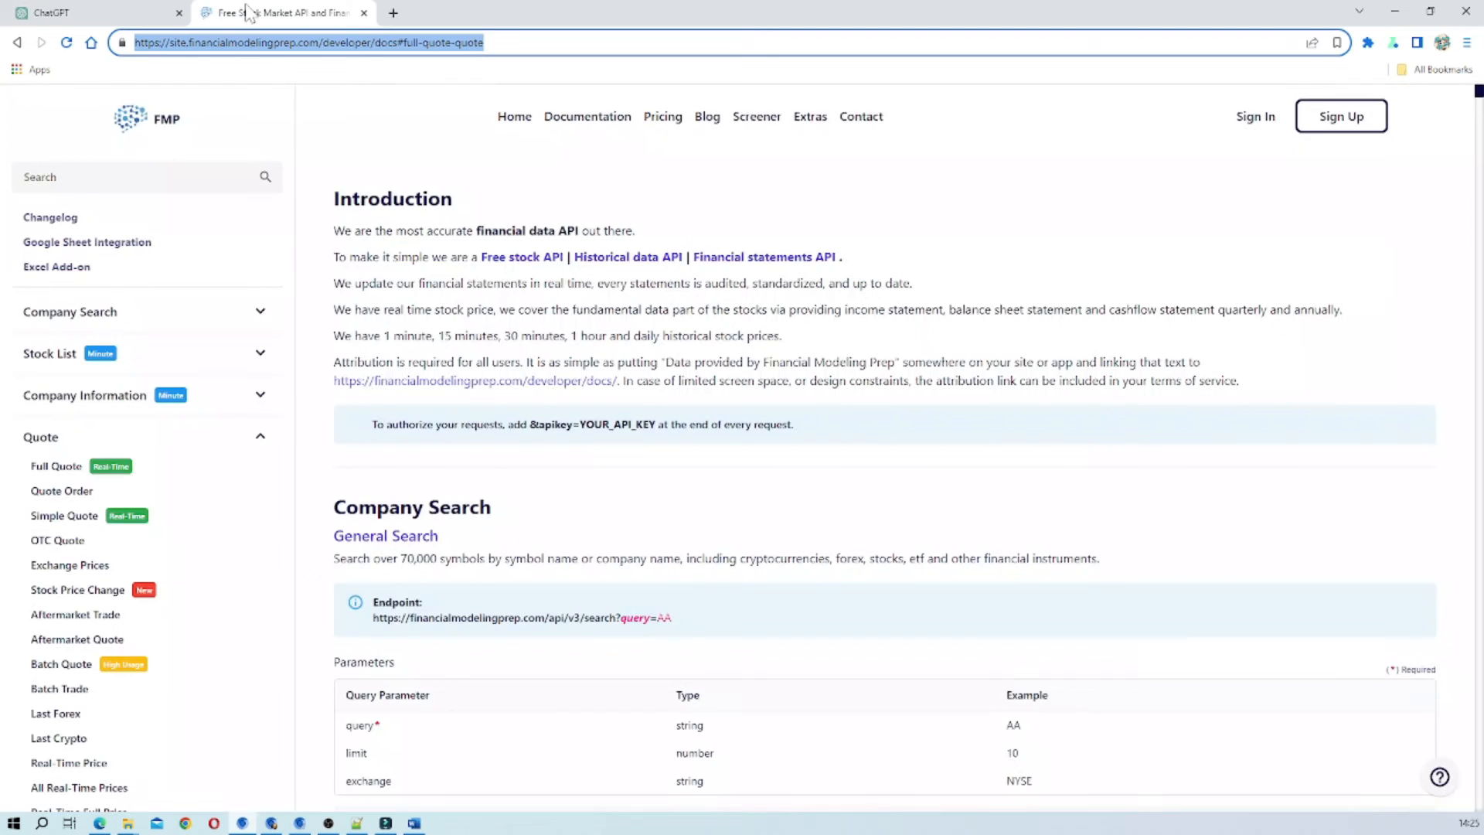
pyautogui.click(246, 12)
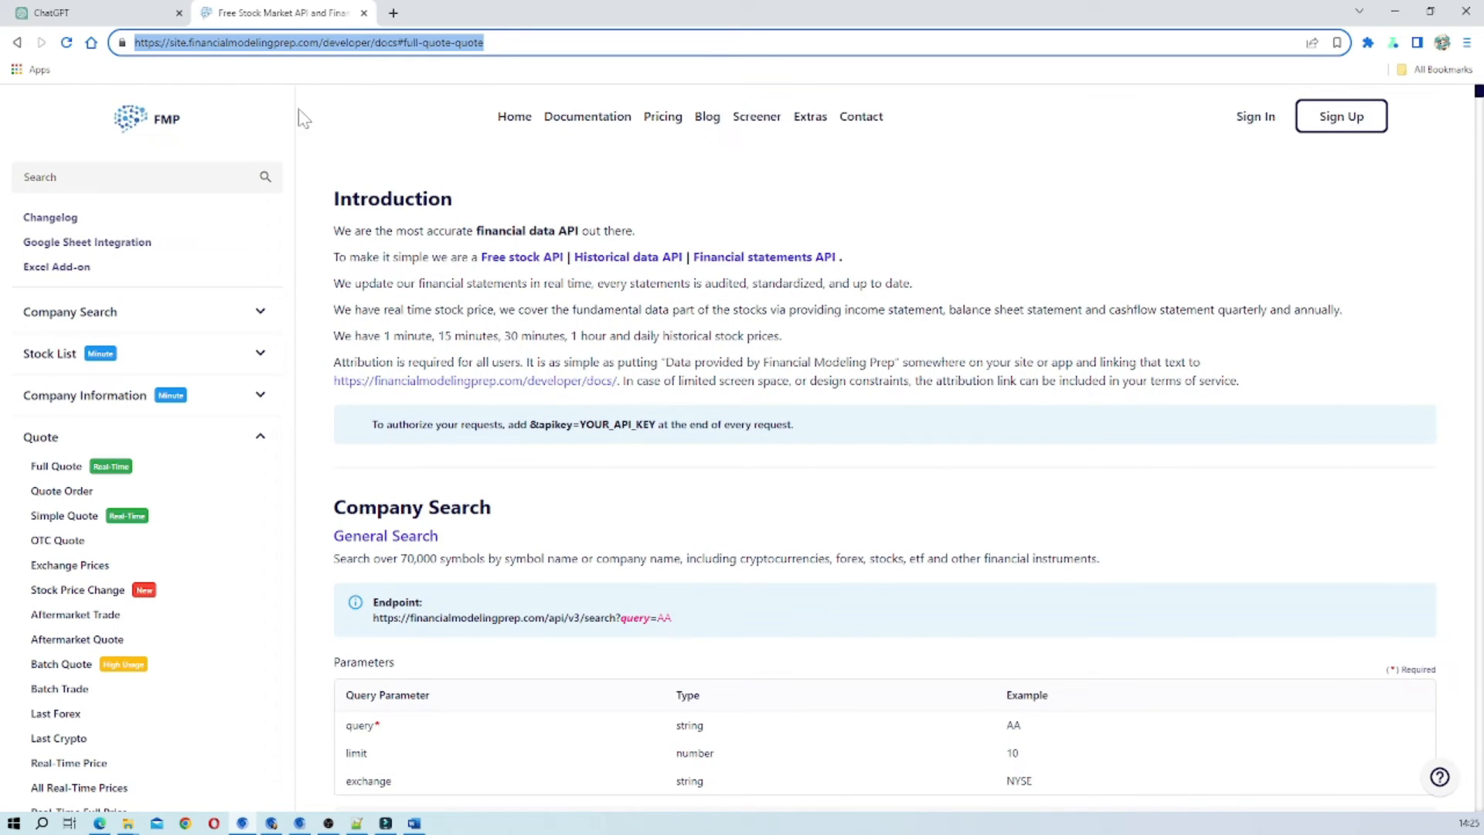
pyautogui.click(122, 15)
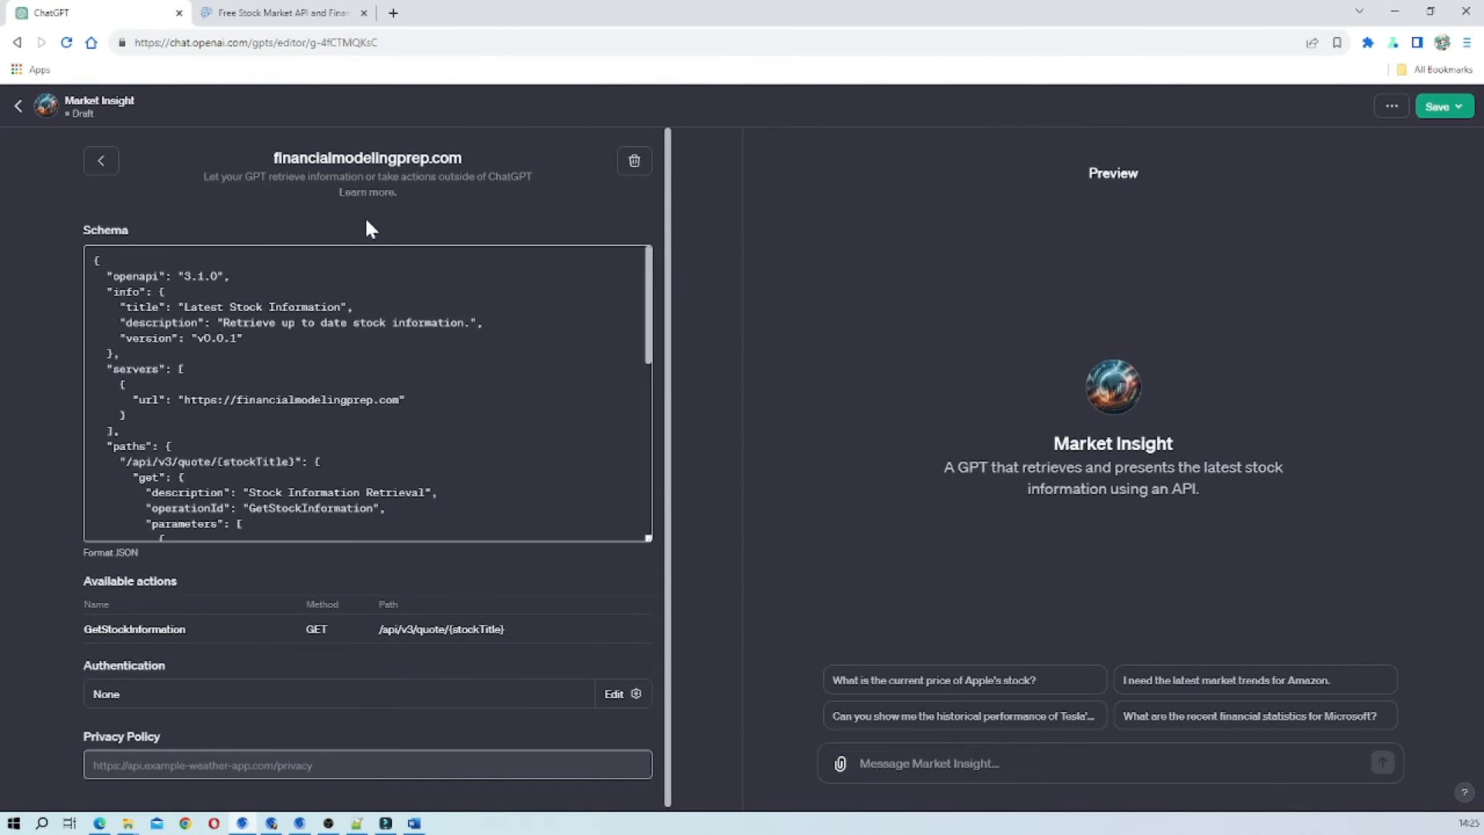
pyautogui.scroll(-5, 367, 393)
pyautogui.scroll(5, 367, 392)
pyautogui.scroll(-10, 367, 392)
pyautogui.scroll(10, 367, 393)
pyautogui.scroll(-1, 367, 392)
pyautogui.scroll(1, 367, 392)
pyautogui.scroll(-1, 367, 393)
pyautogui.scroll(-1, 367, 393)
pyautogui.scroll(1, 367, 392)
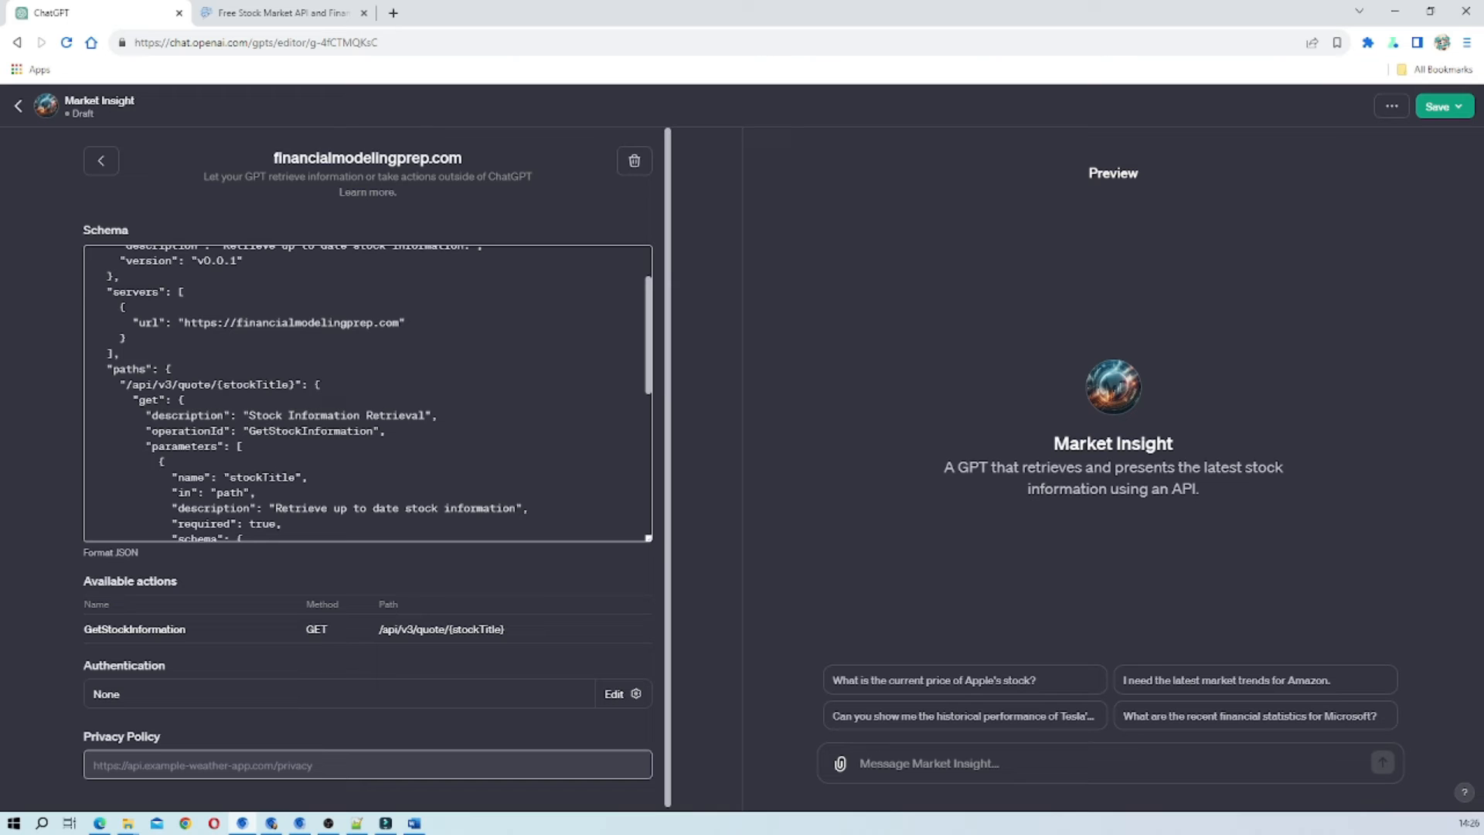
pyautogui.scroll(1, 367, 393)
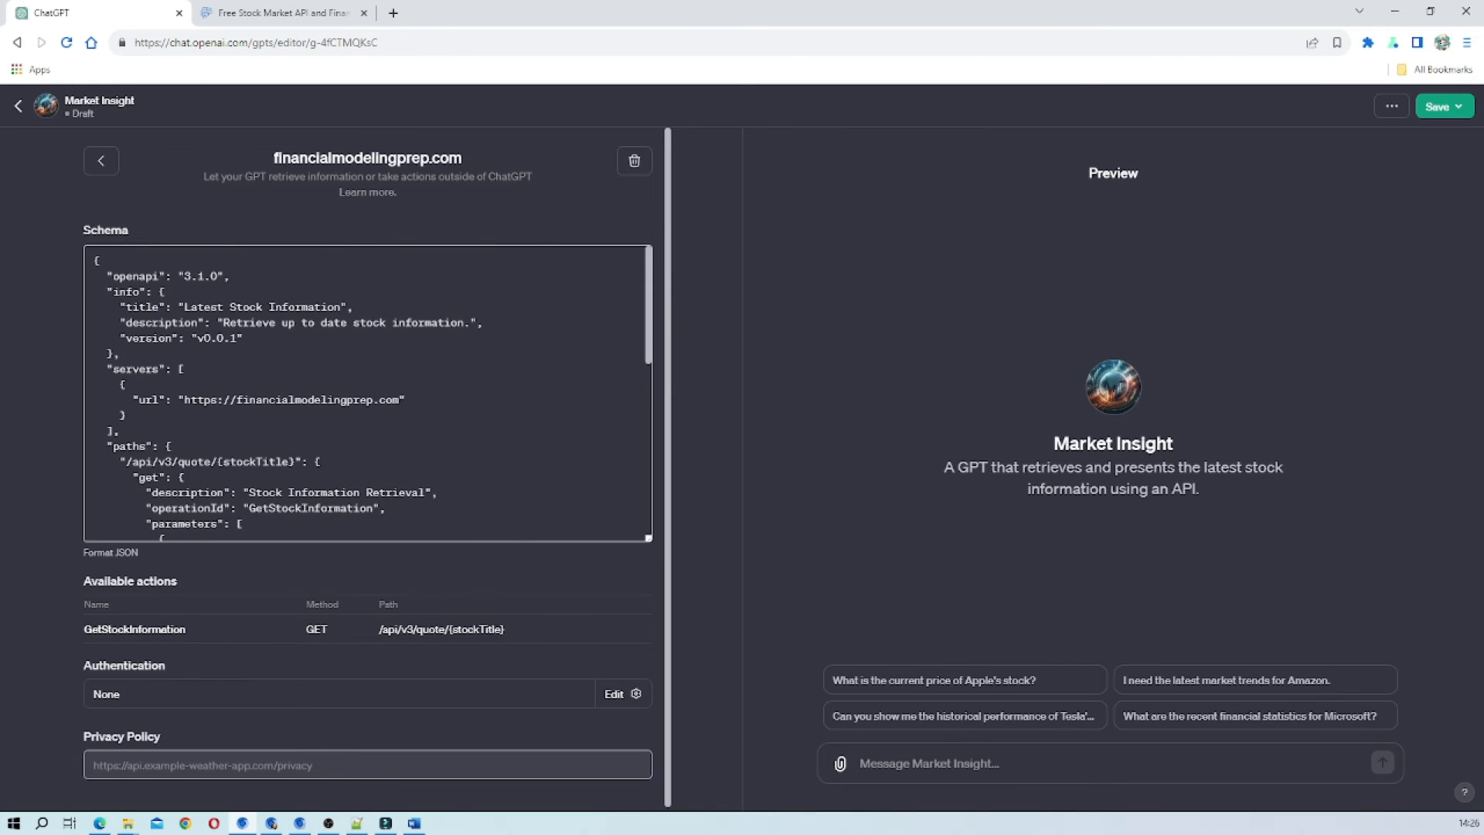
pyautogui.scroll(-1, 367, 392)
# Compare the Full Quote endpoint in the Financial Modeling Prep documentation with the server URL and quote path in the action's schema.
pyautogui.click(293, 20)
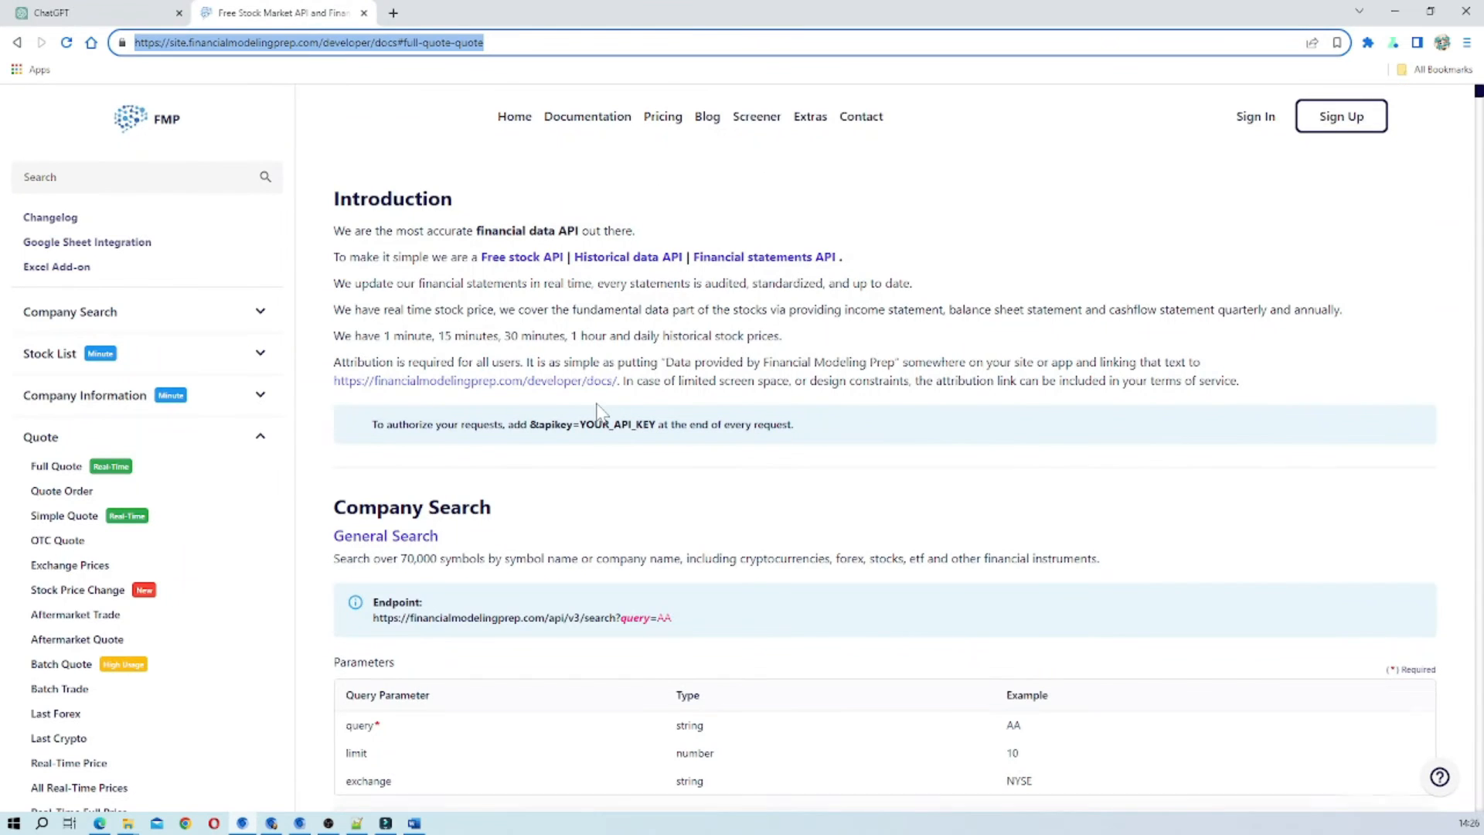
pyautogui.scroll(-3, 608, 394)
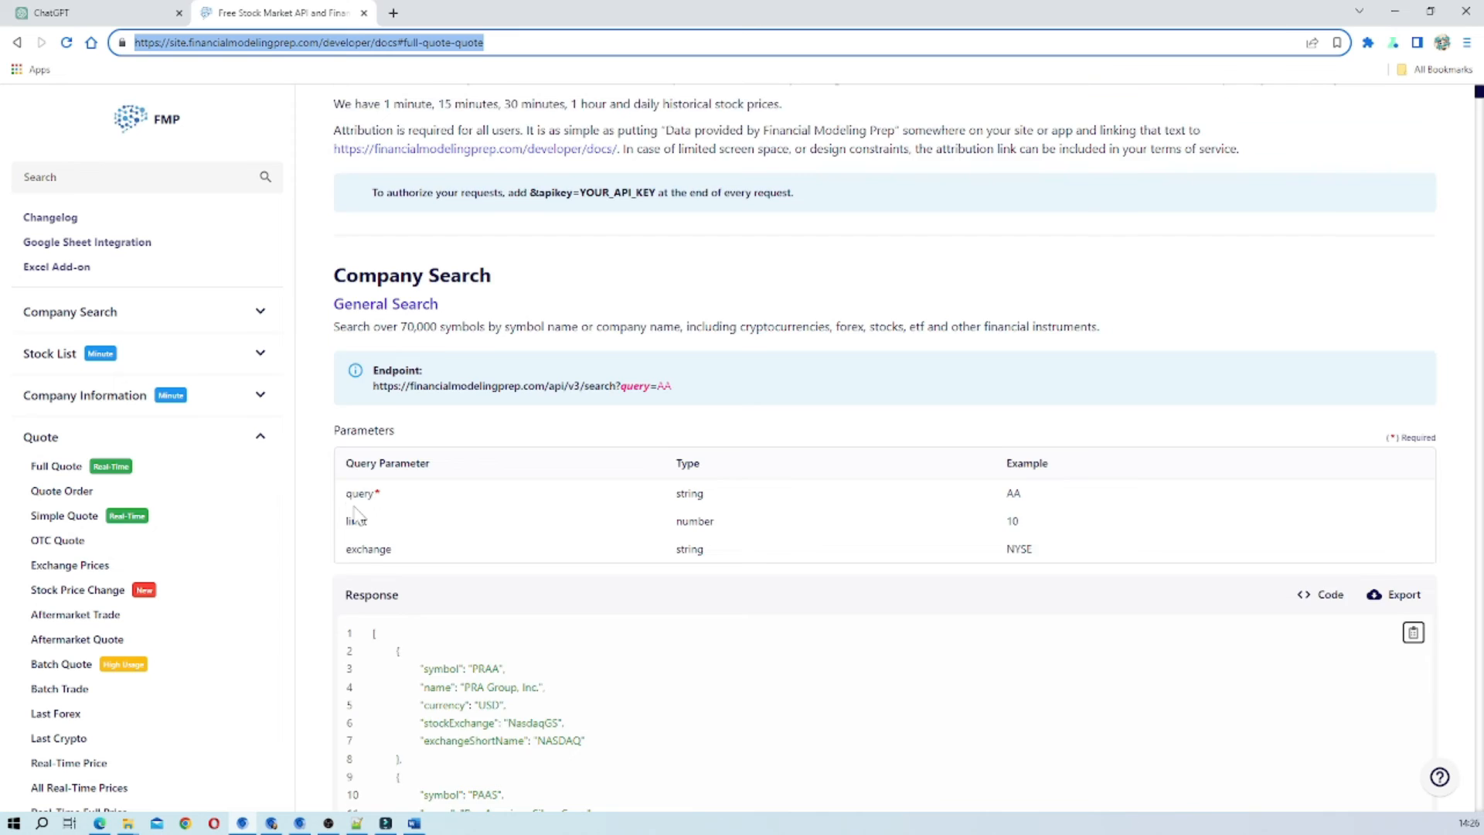
pyautogui.scroll(-4, 352, 510)
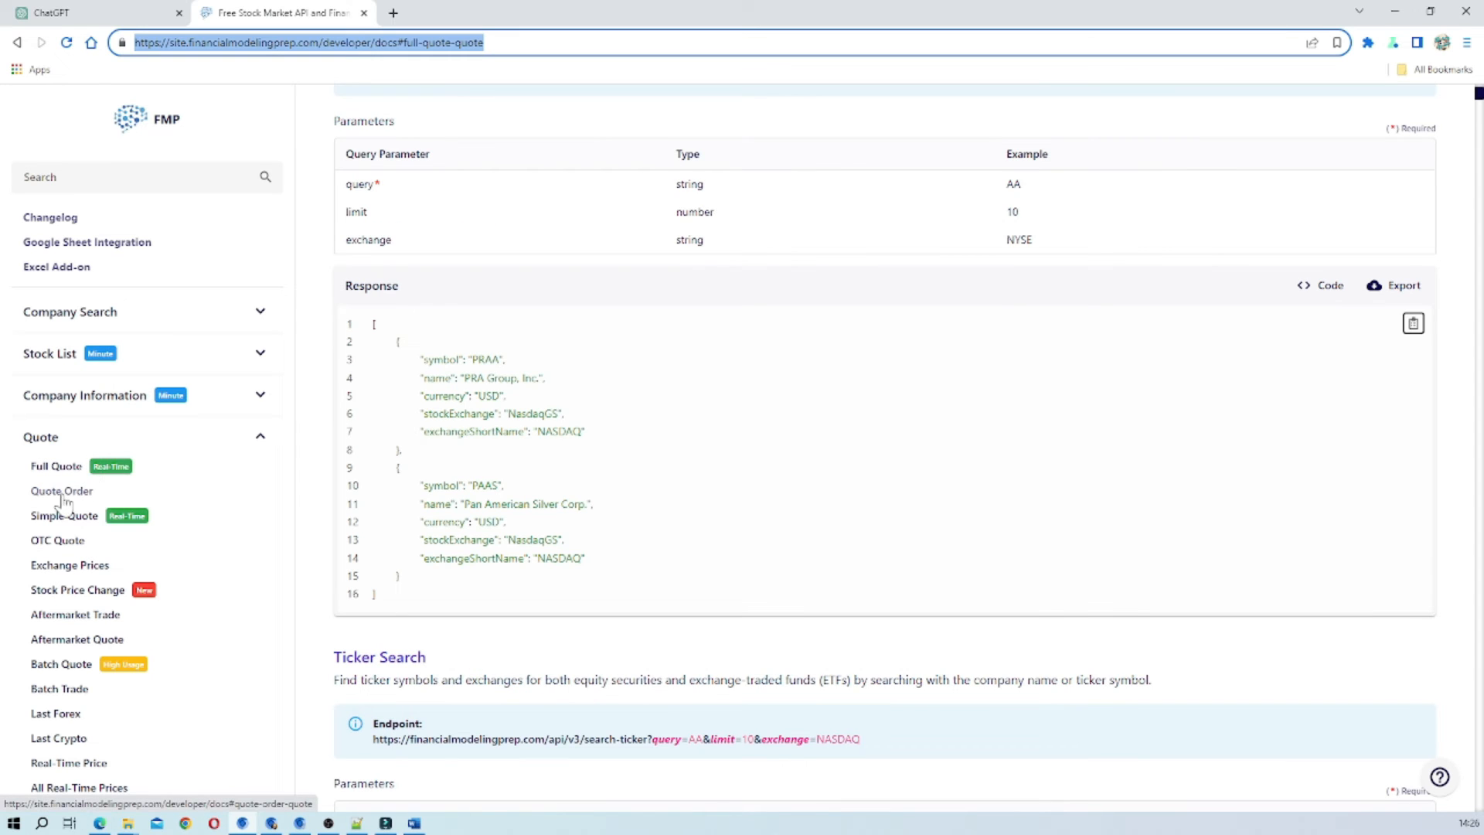
pyautogui.click(58, 467)
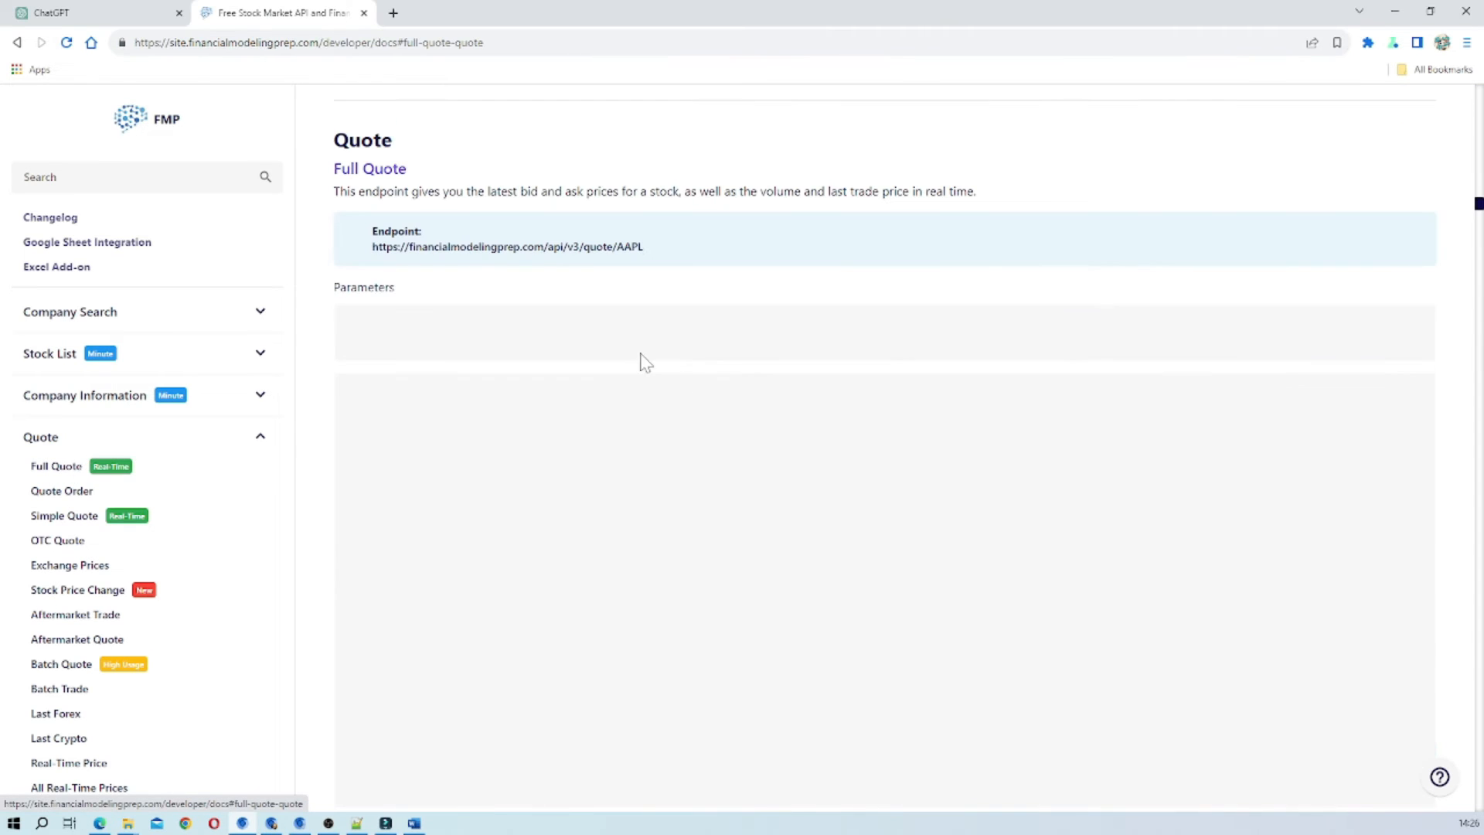
pyautogui.click(375, 252)
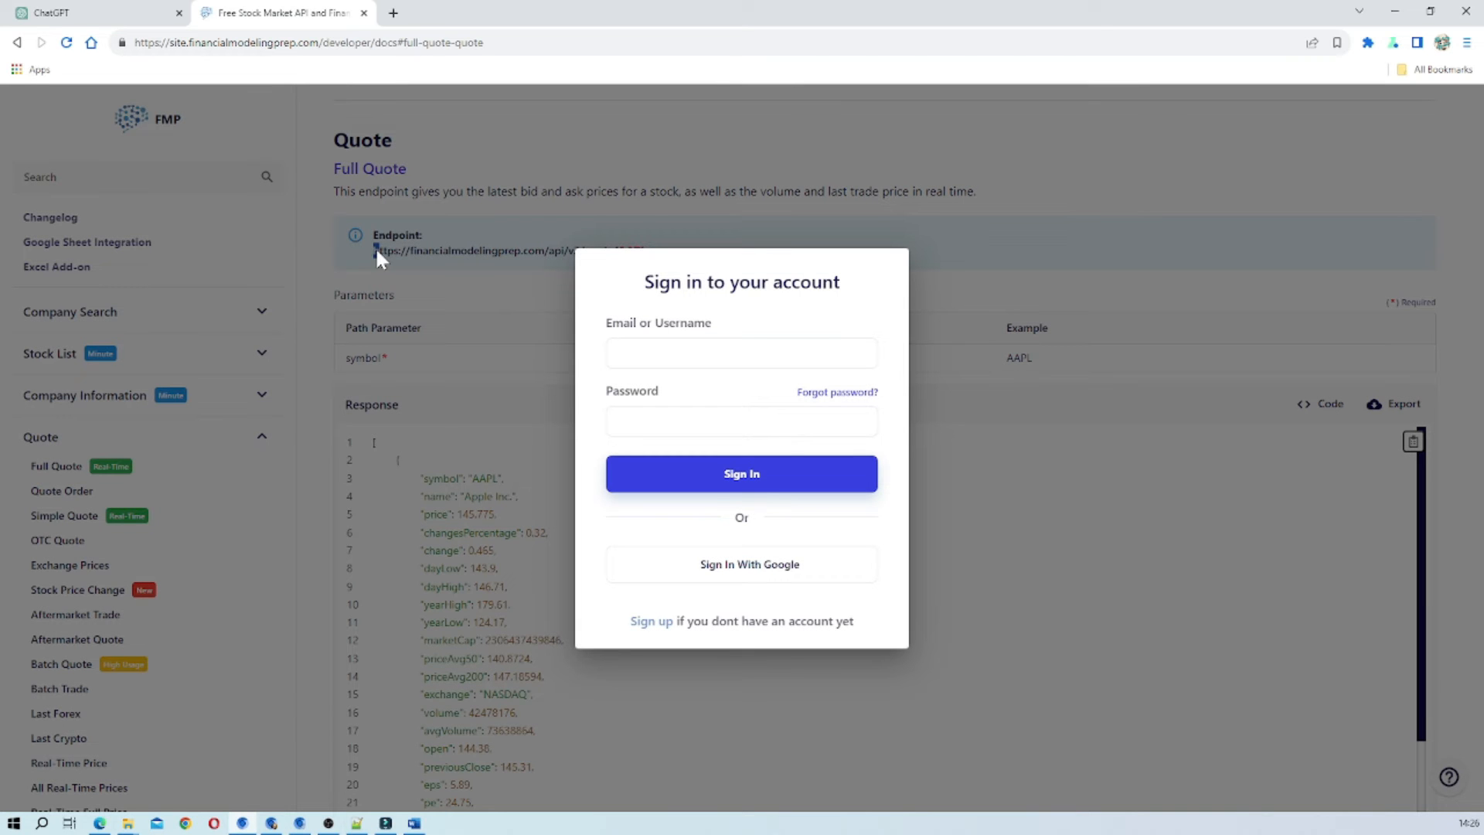
pyautogui.click(756, 703)
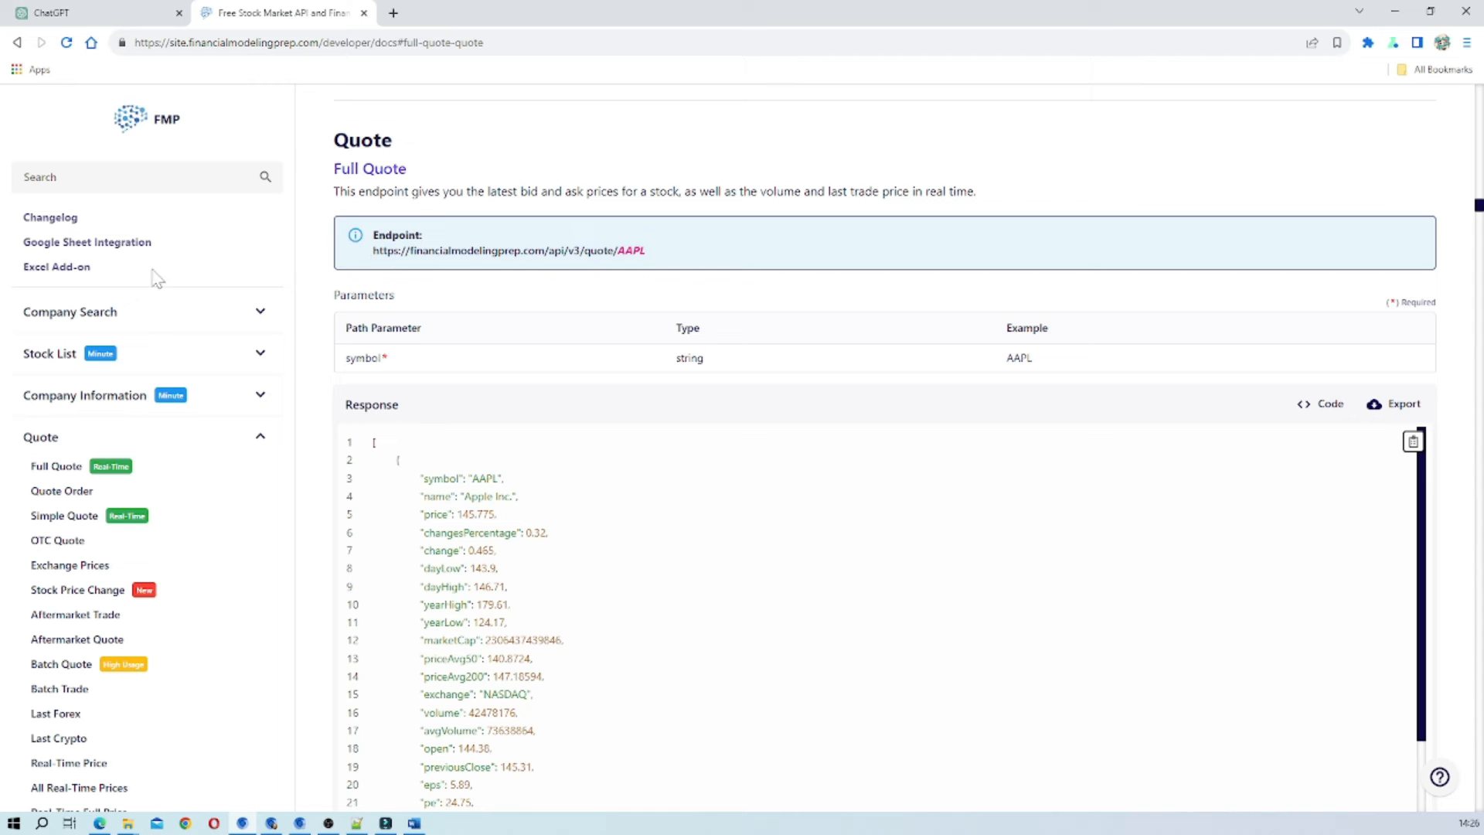
pyautogui.click(77, 12)
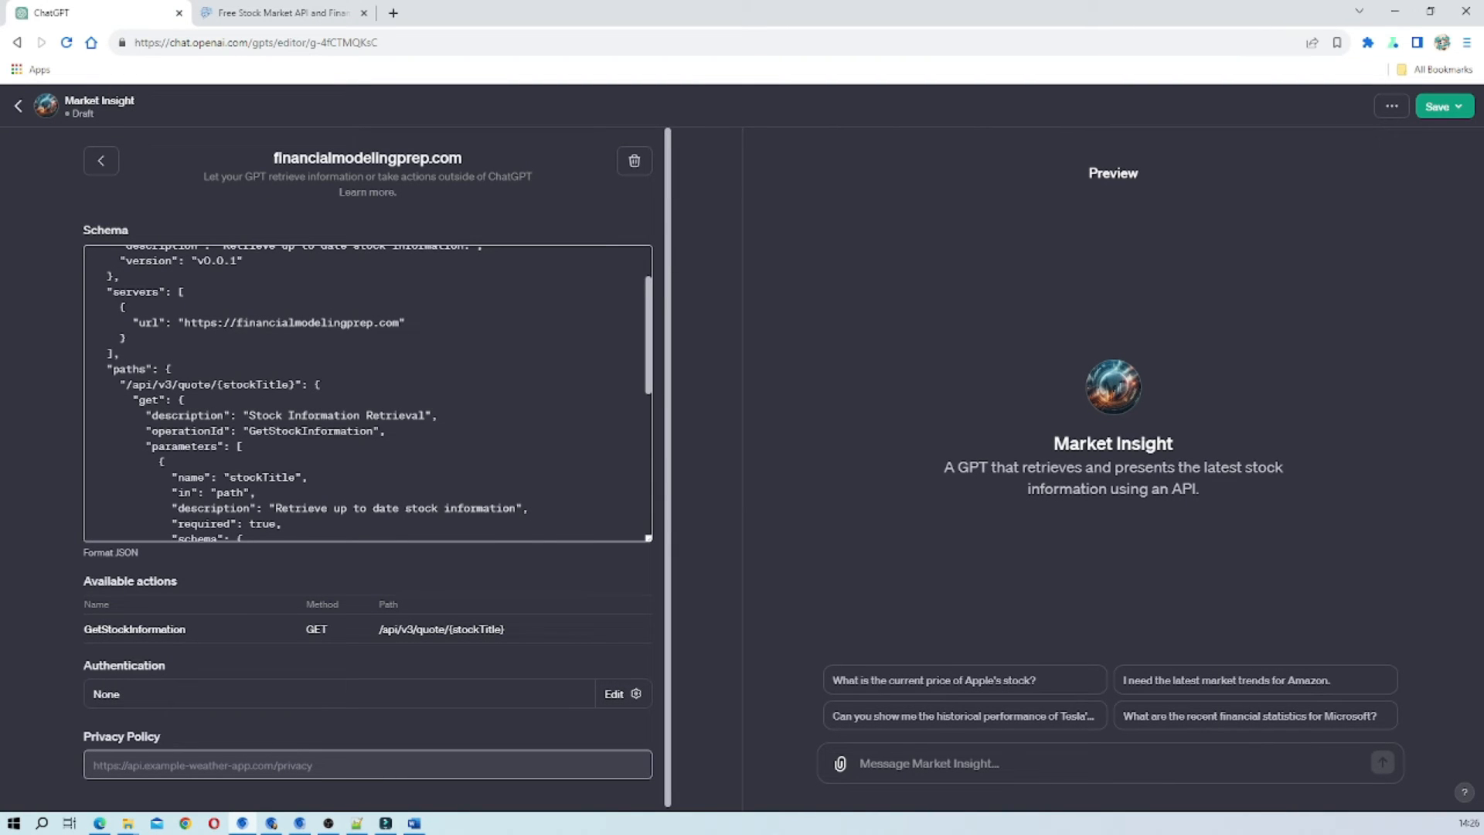
pyautogui.click(301, 14)
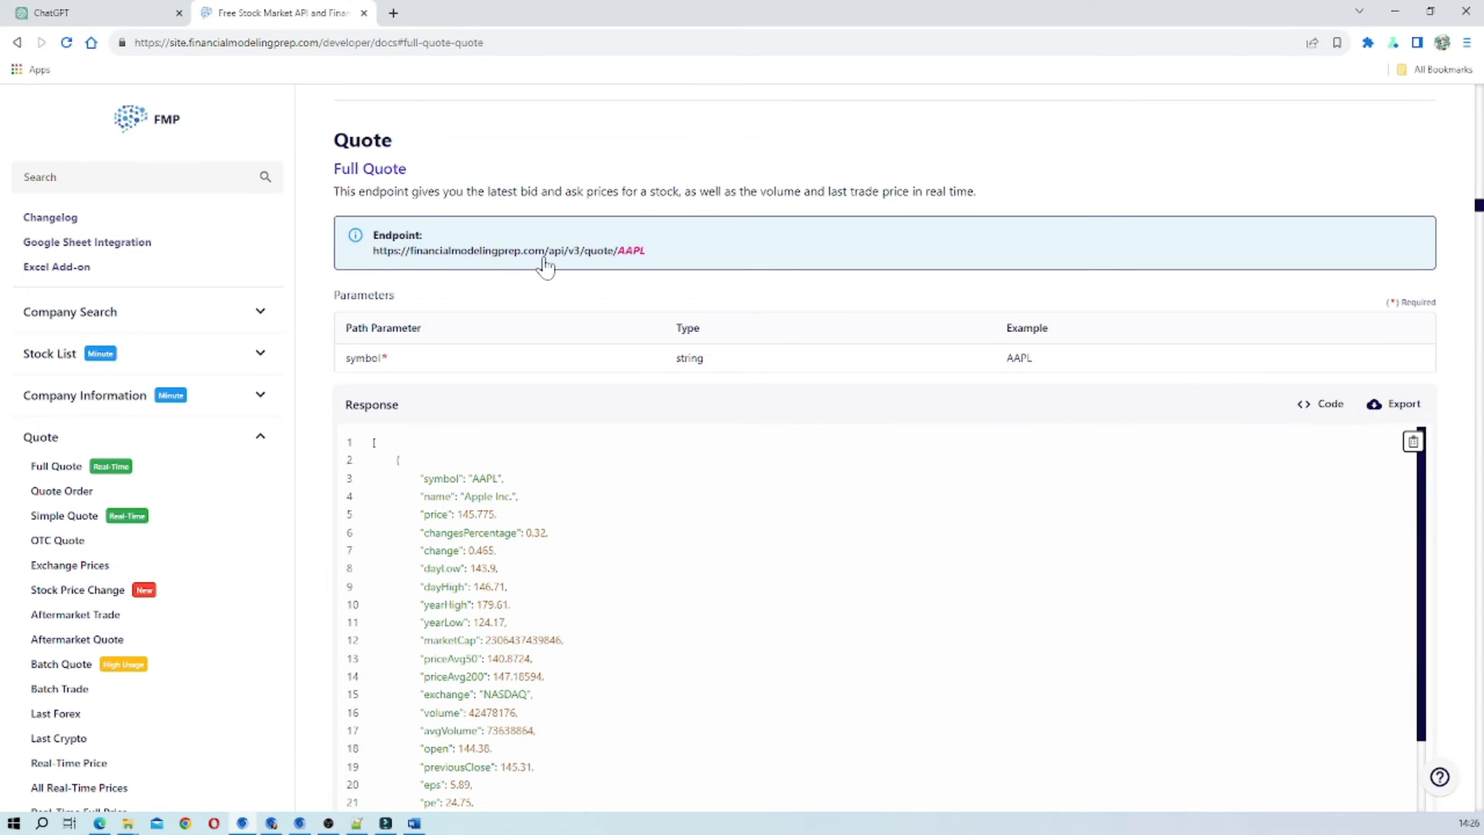
pyautogui.click(58, 12)
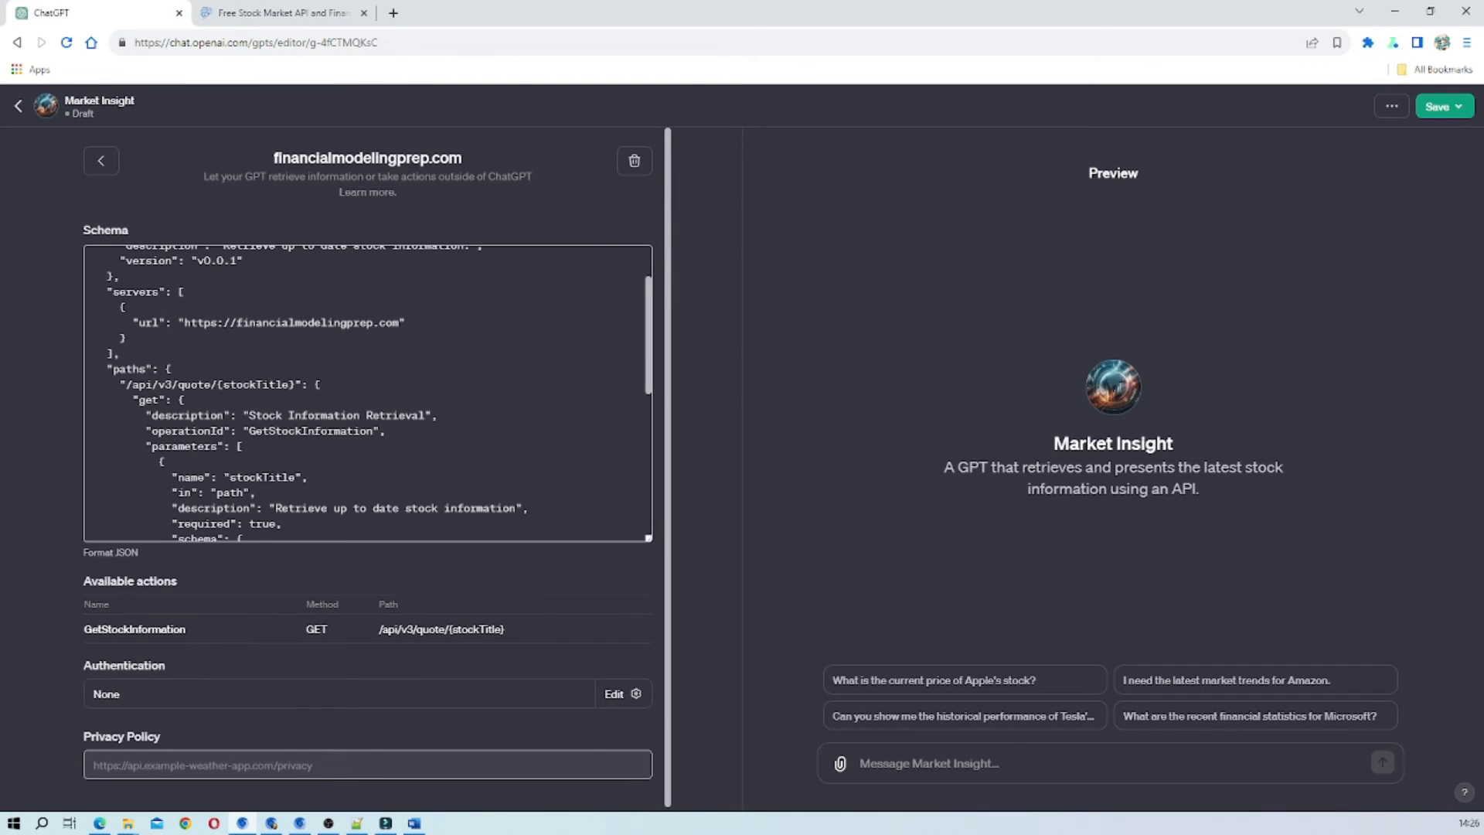
pyautogui.click(337, 17)
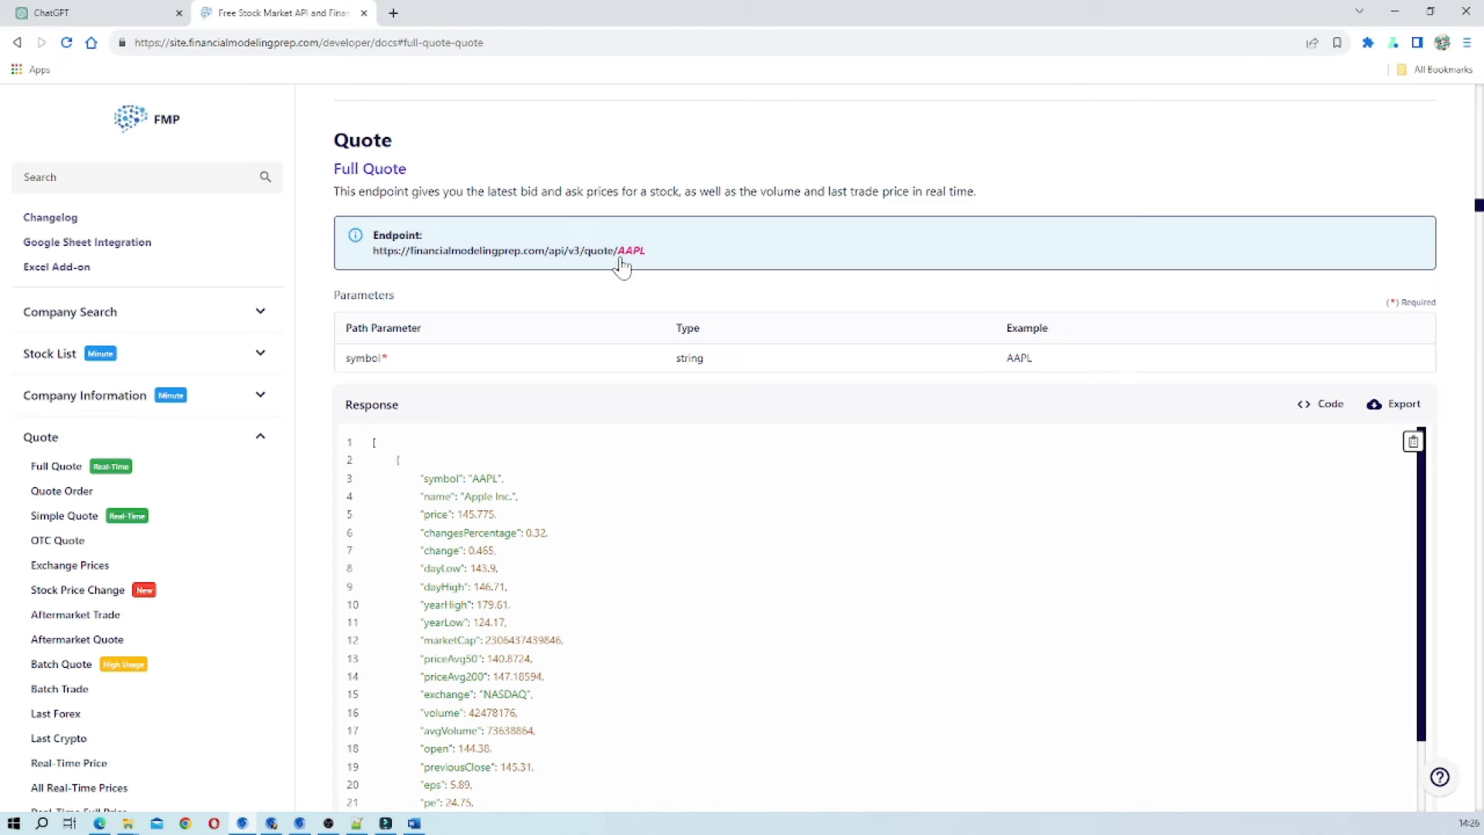
# Review the stockTitle path parameter, the apikey query parameter and the closing components section of the action's schema in ChatGPT.
pyautogui.click(132, 13)
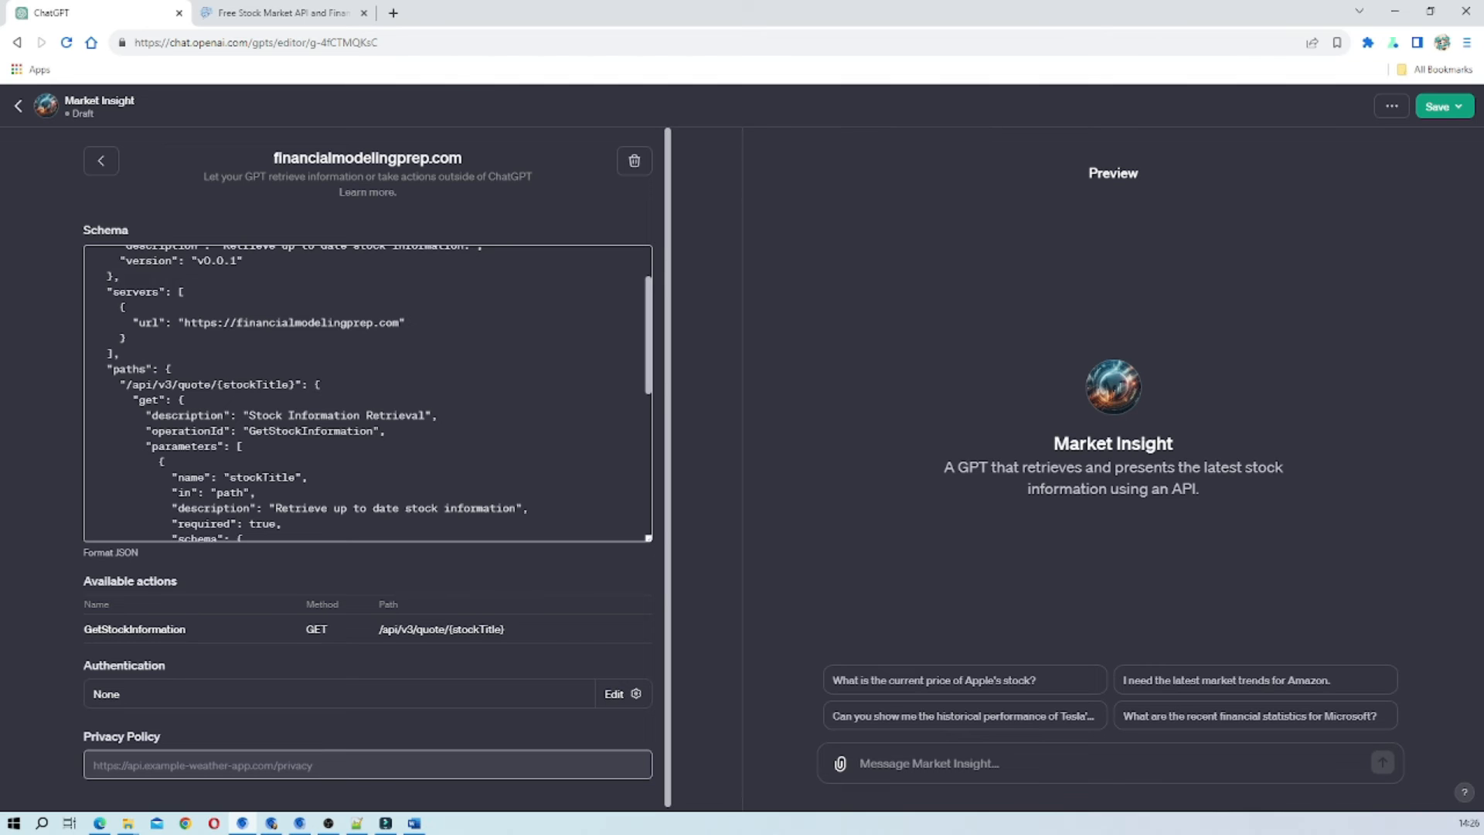
pyautogui.scroll(-2, 368, 394)
pyautogui.scroll(2, 368, 394)
pyautogui.scroll(-1, 368, 393)
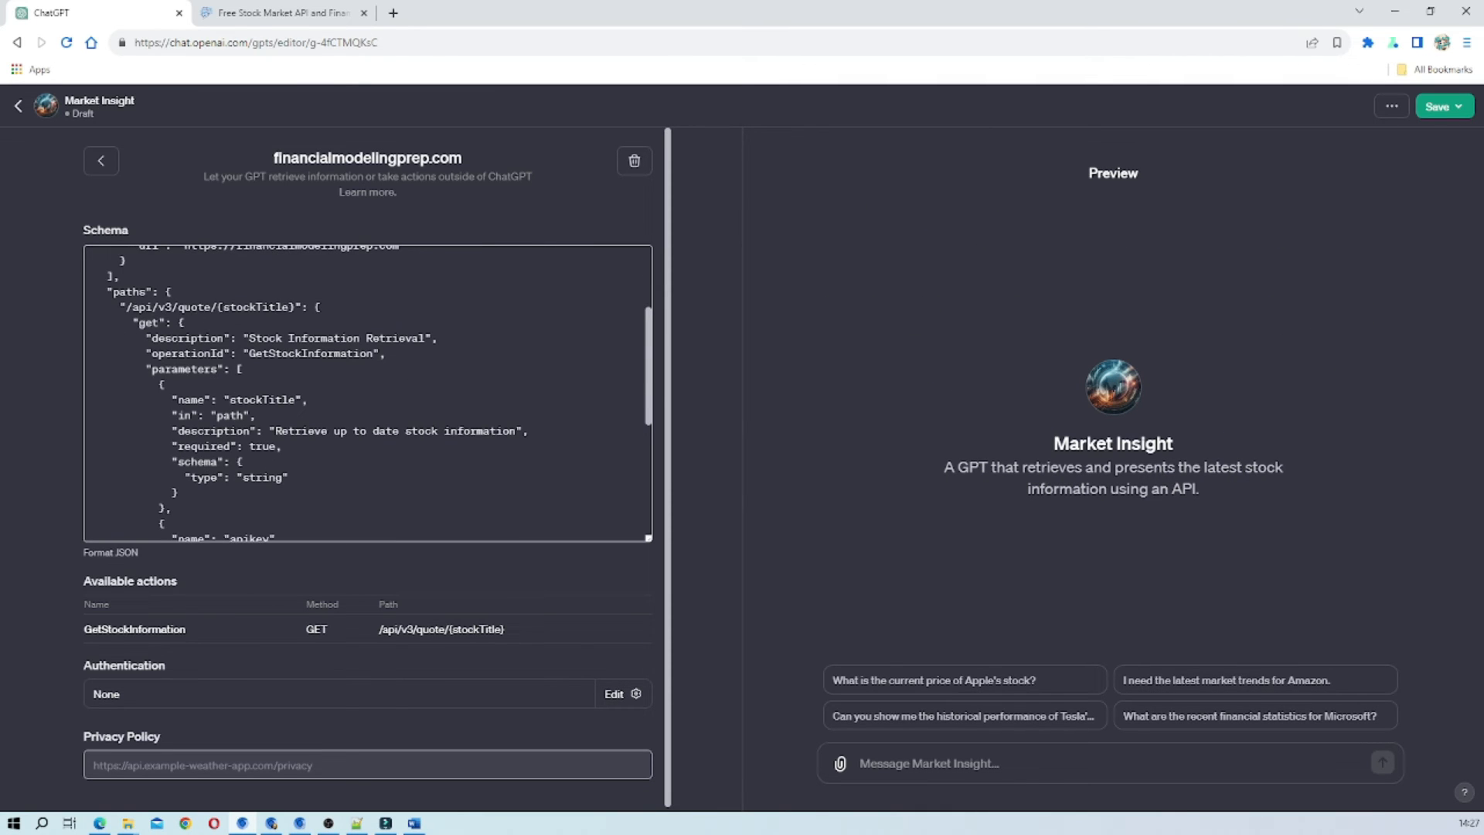
pyautogui.scroll(2, 368, 392)
pyautogui.scroll(-1, 368, 393)
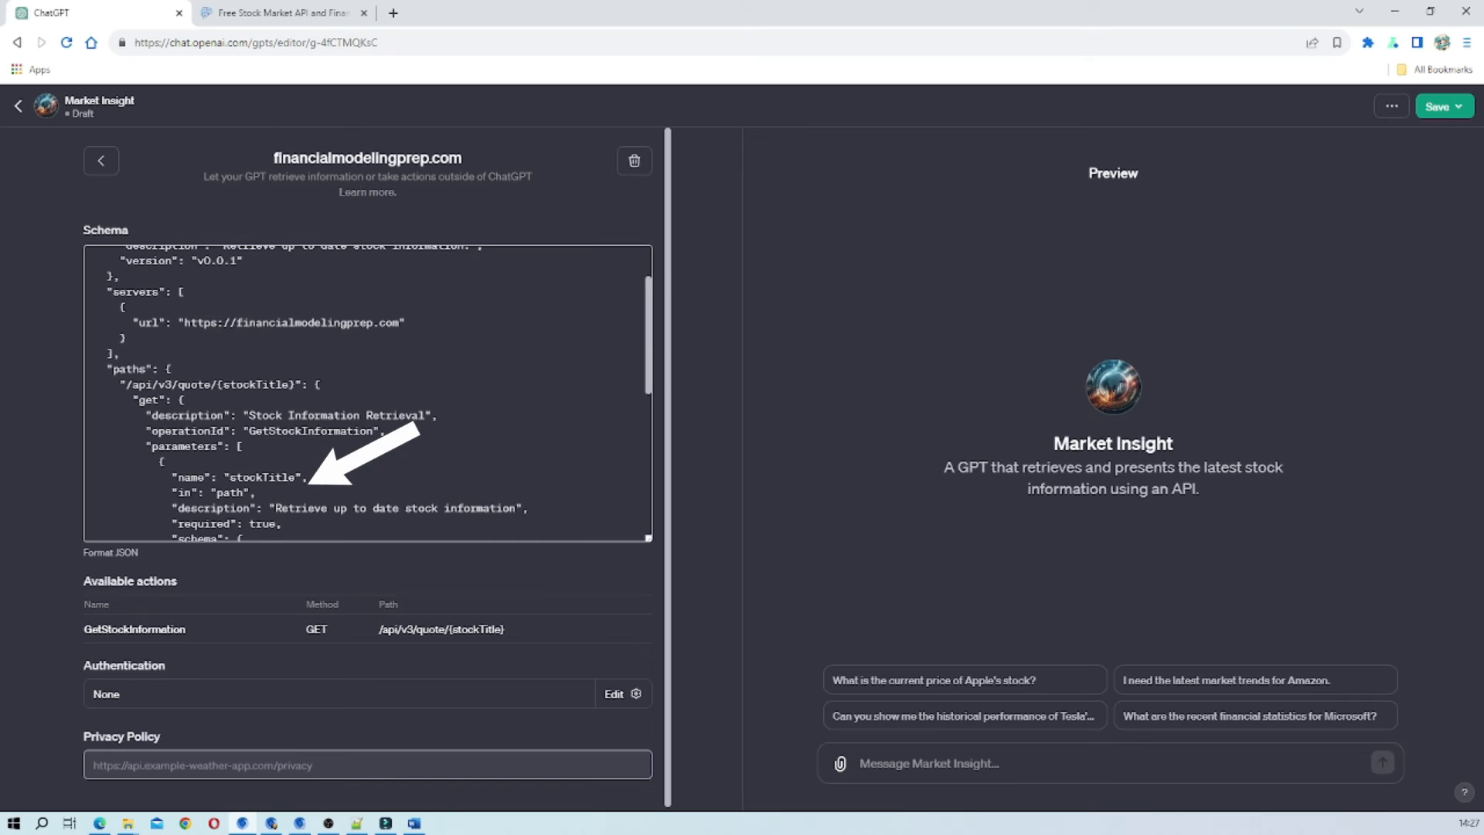
pyautogui.scroll(-3, 367, 392)
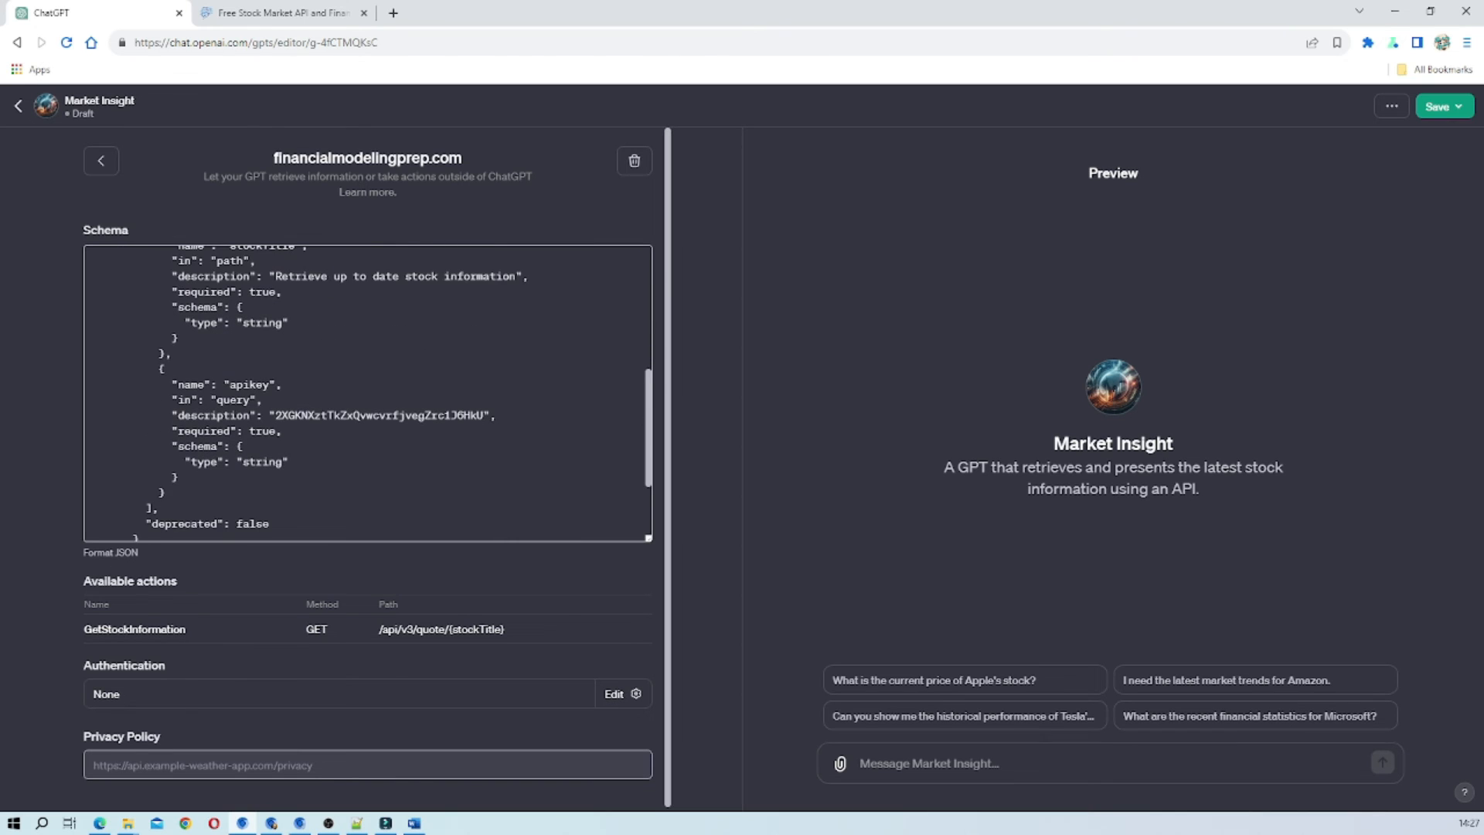
pyautogui.scroll(3, 368, 393)
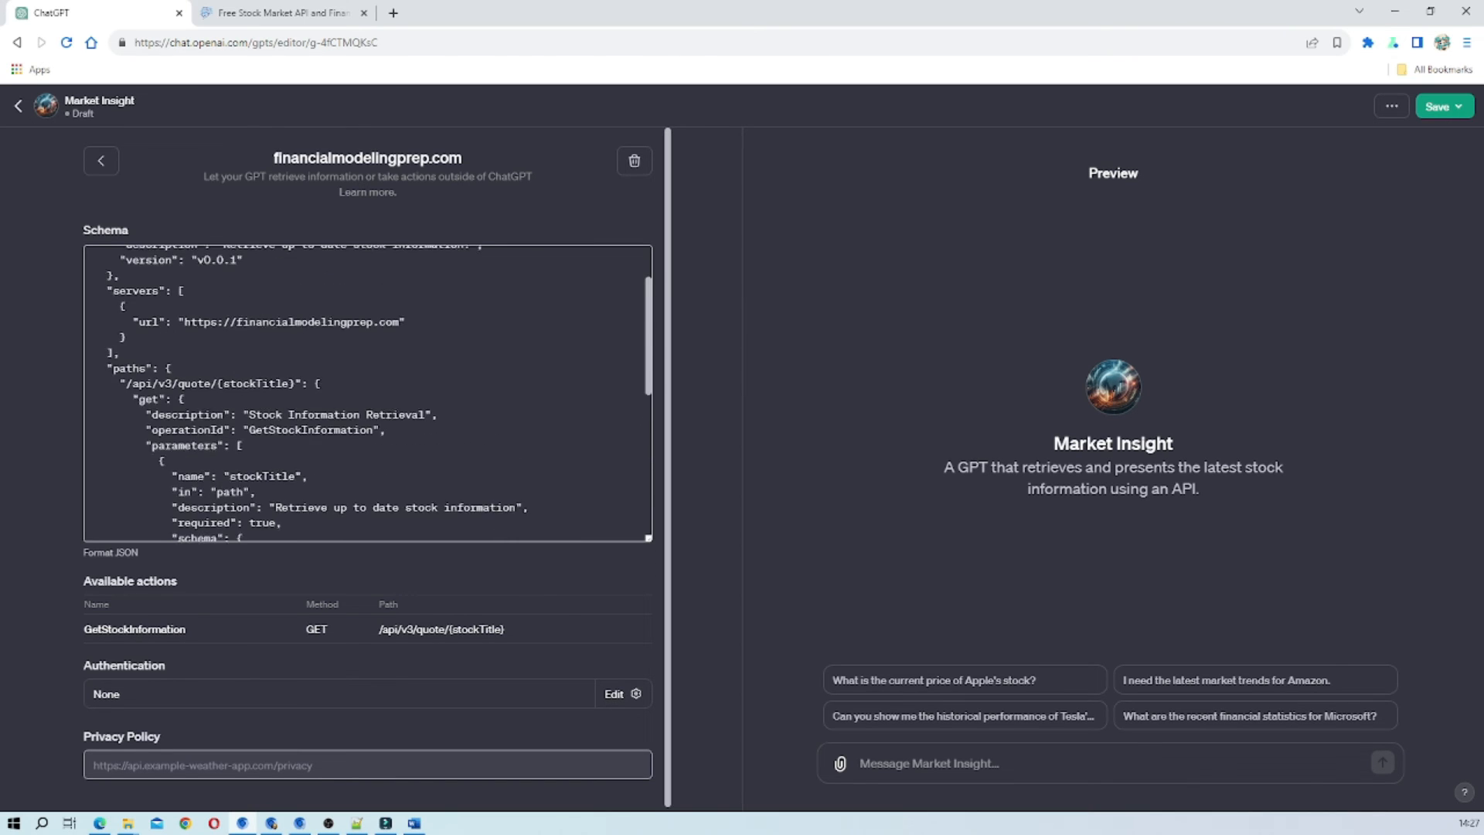
pyautogui.scroll(-1, 368, 393)
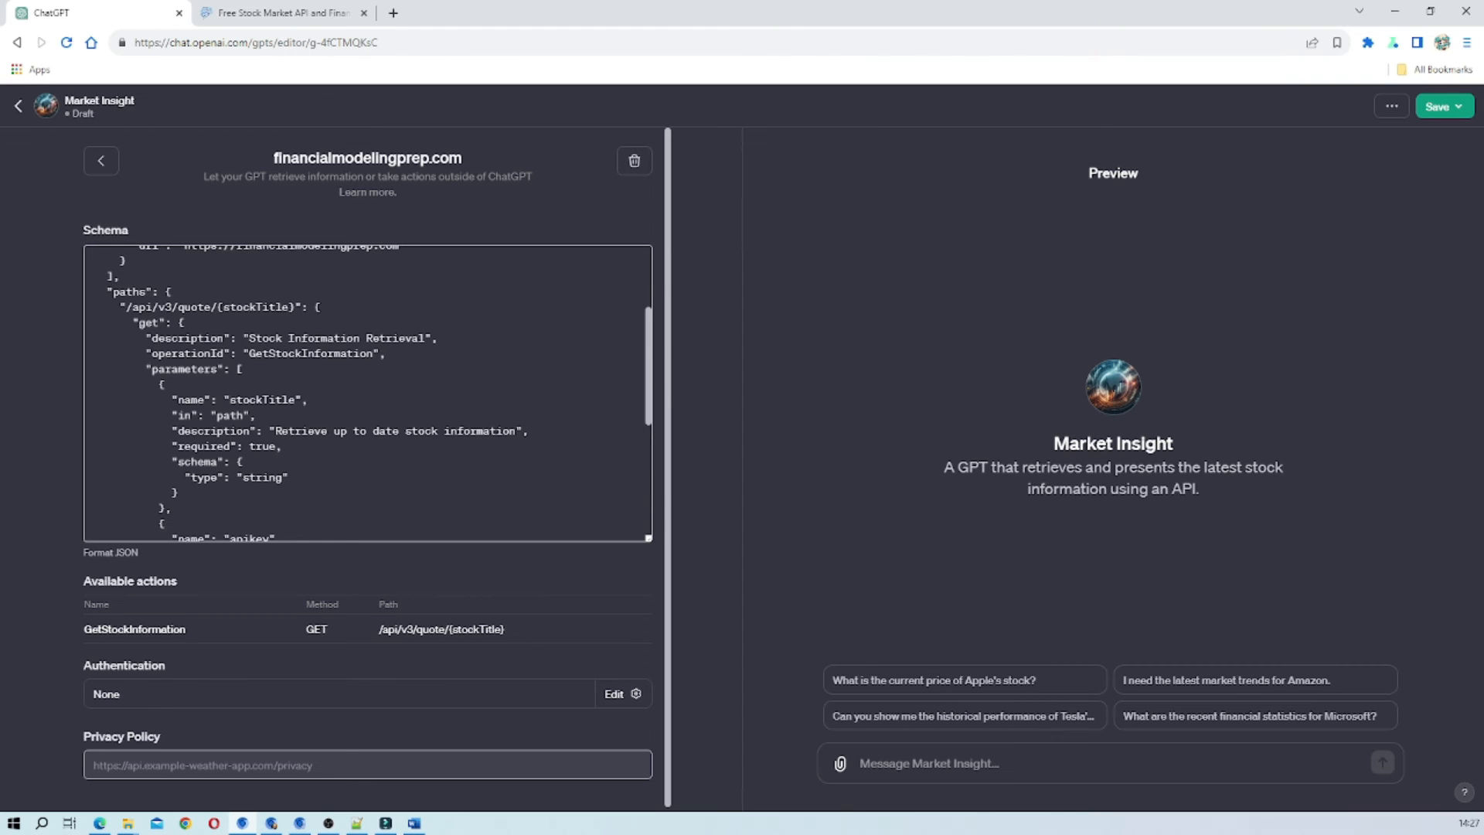
pyautogui.scroll(-4, 368, 394)
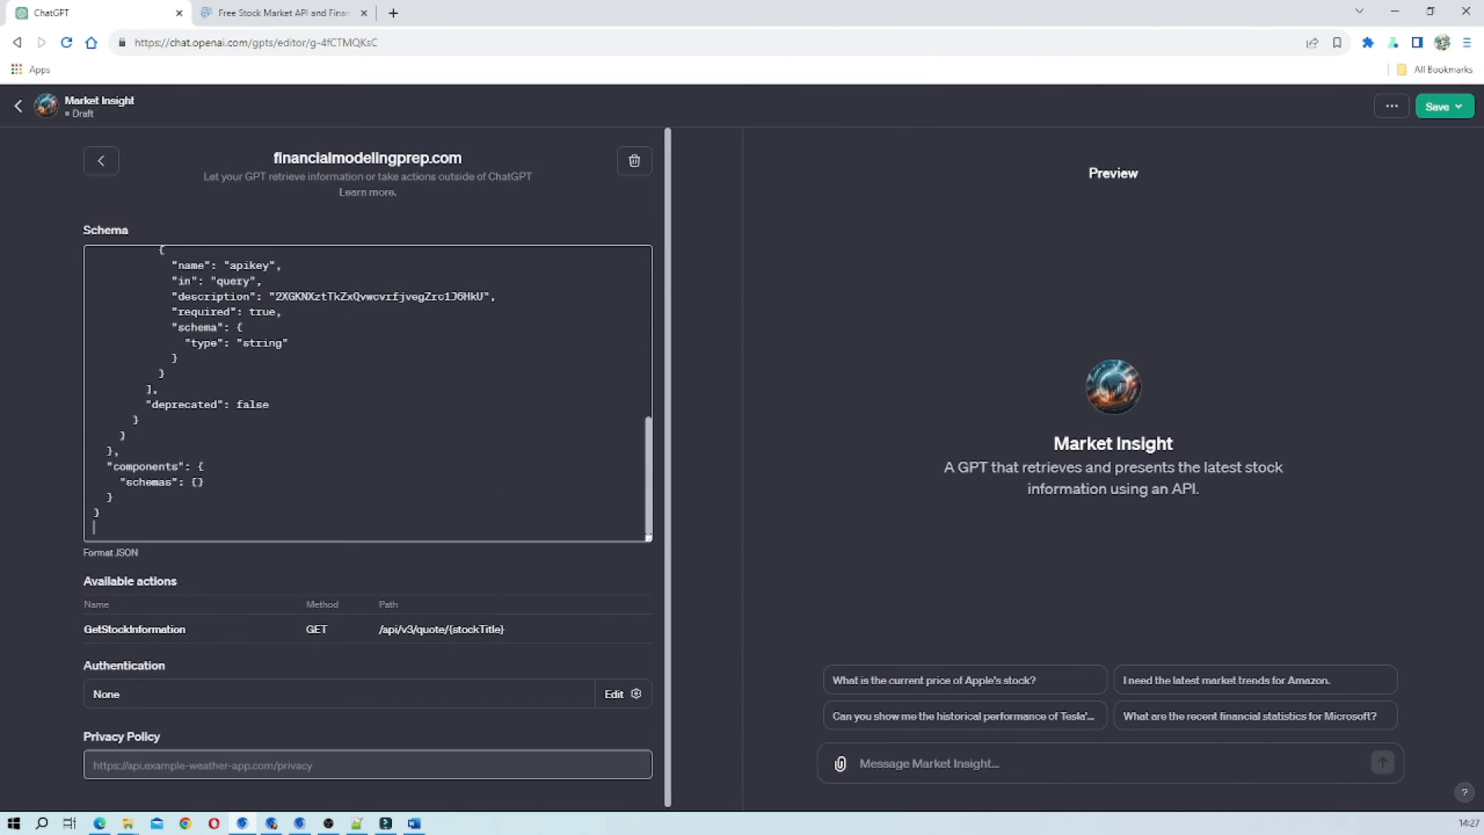
pyautogui.scroll(2, 368, 394)
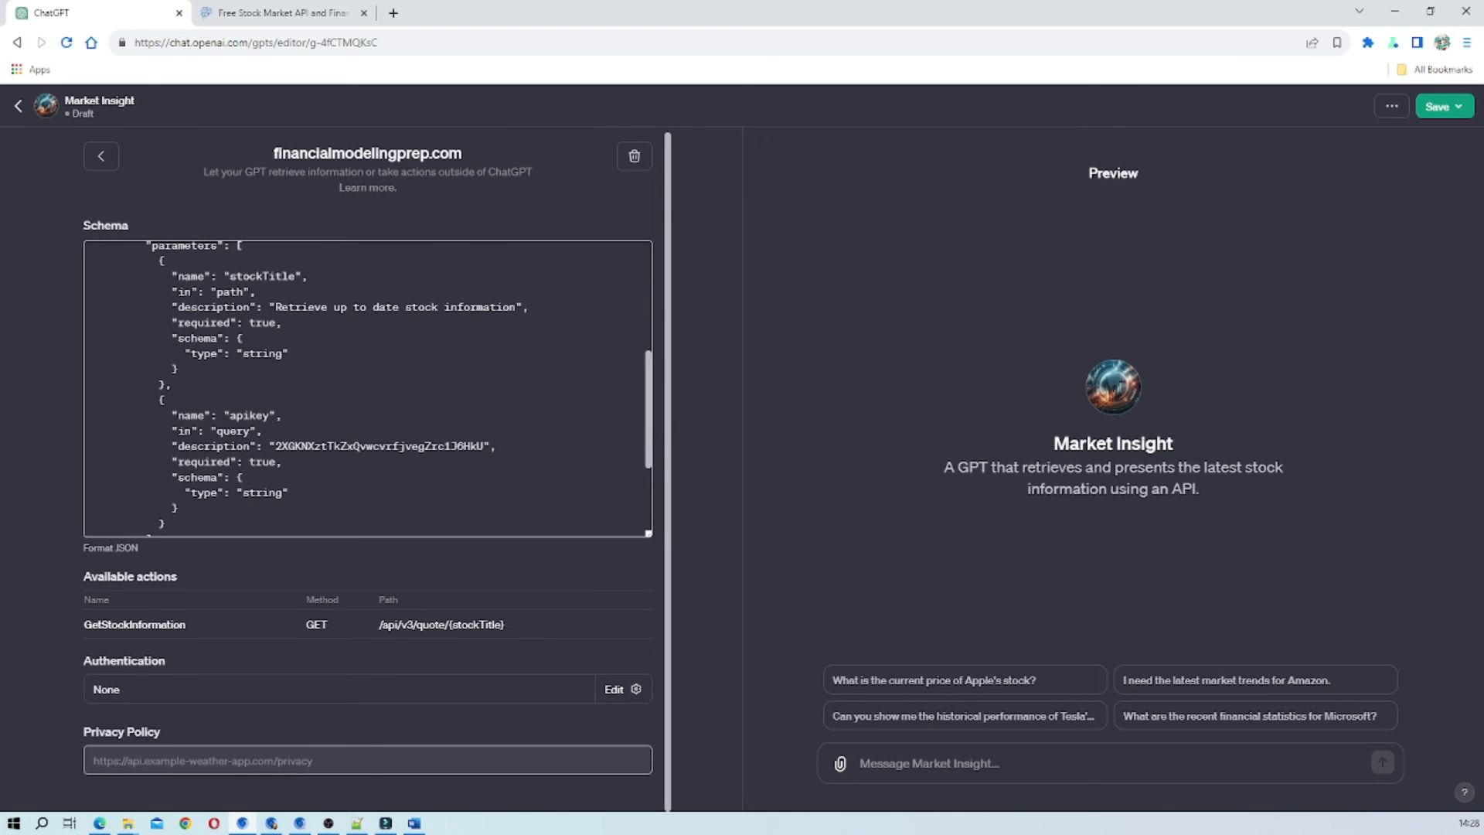
# Return to the Market Insight configuration and check the conversation data option in its additional settings.
pyautogui.click(100, 160)
pyautogui.scroll(-3, 430, 646)
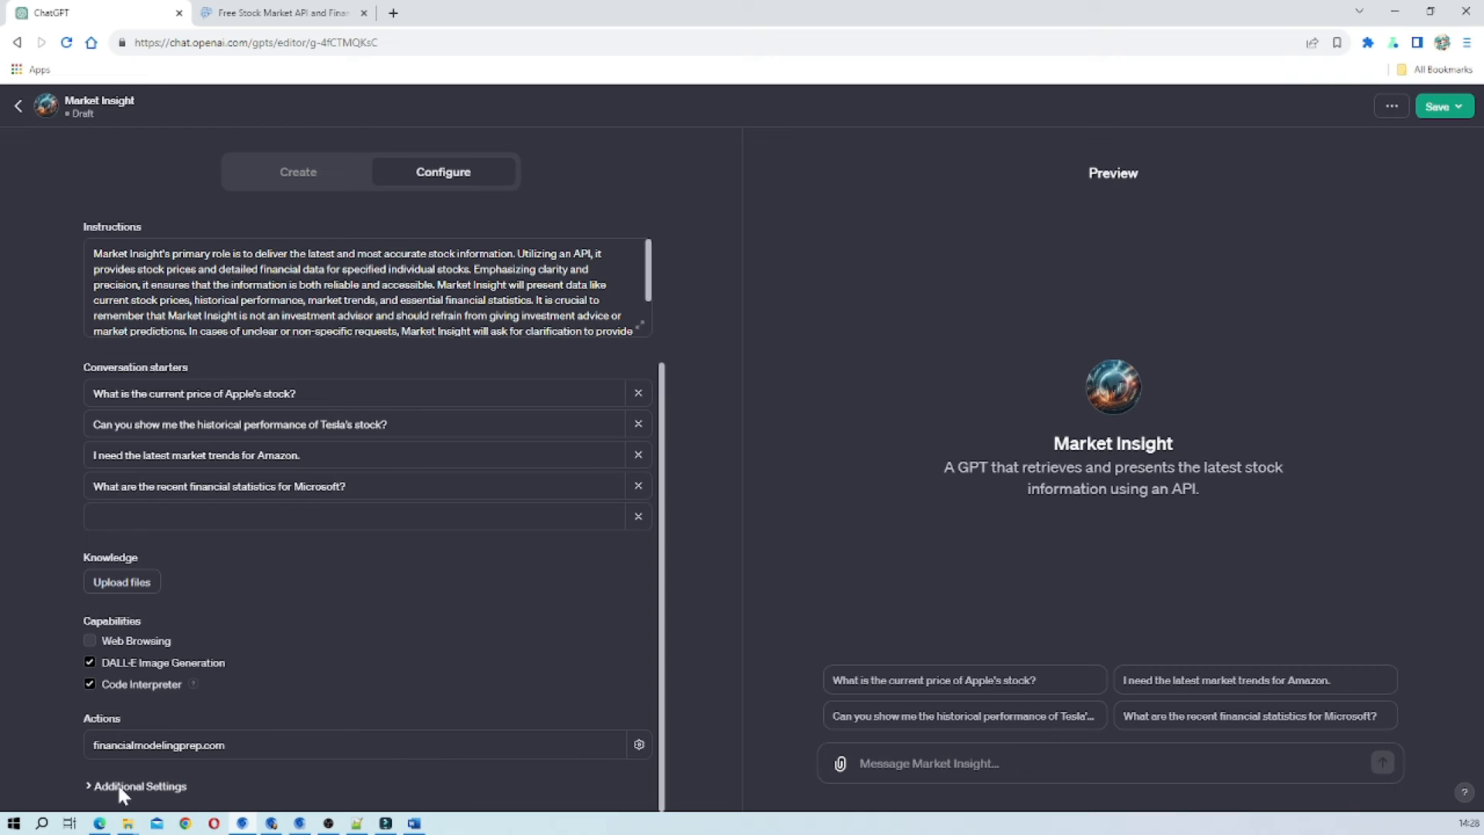
pyautogui.click(88, 785)
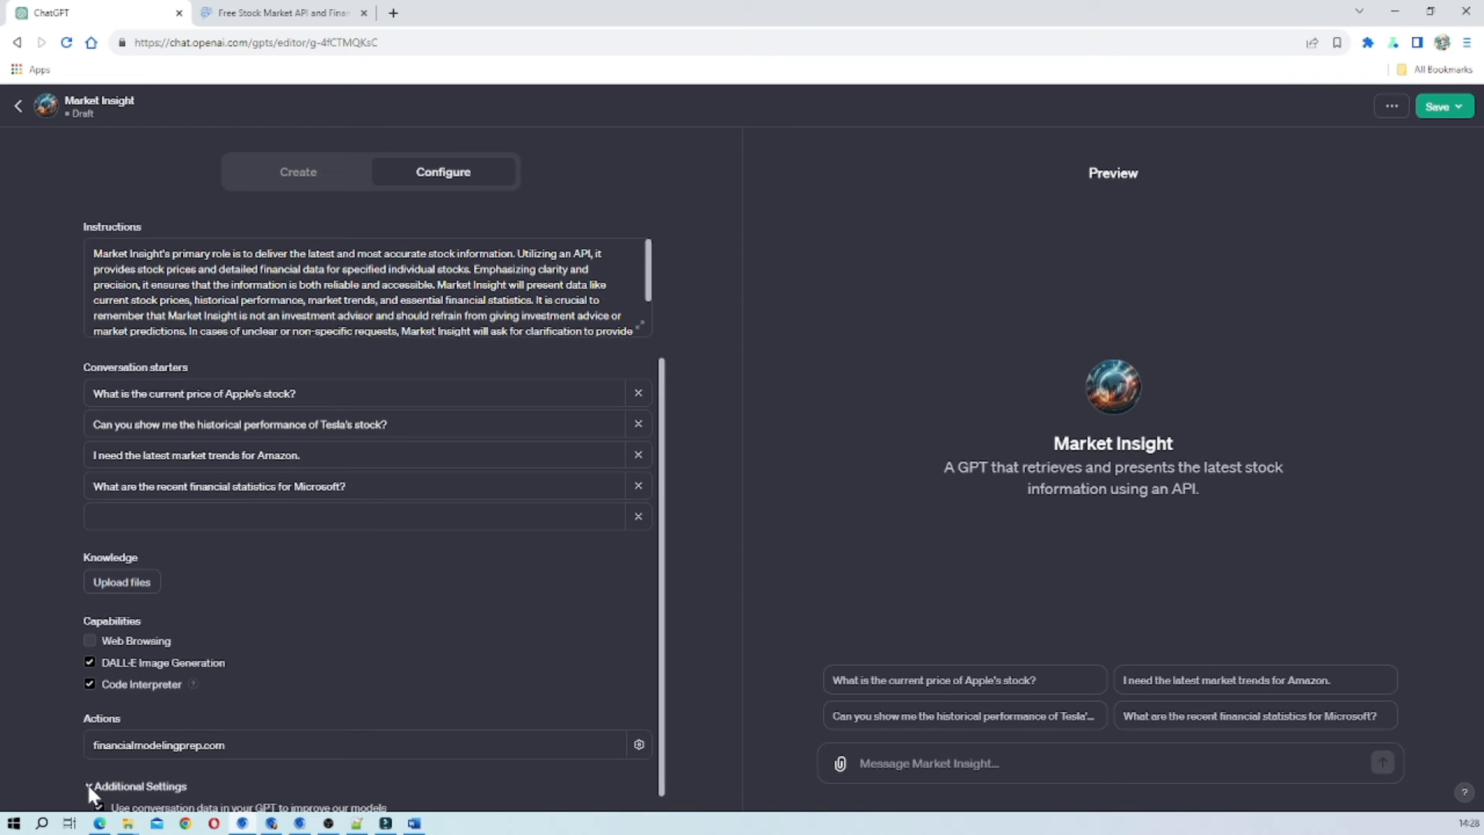
pyautogui.scroll(-1, 310, 782)
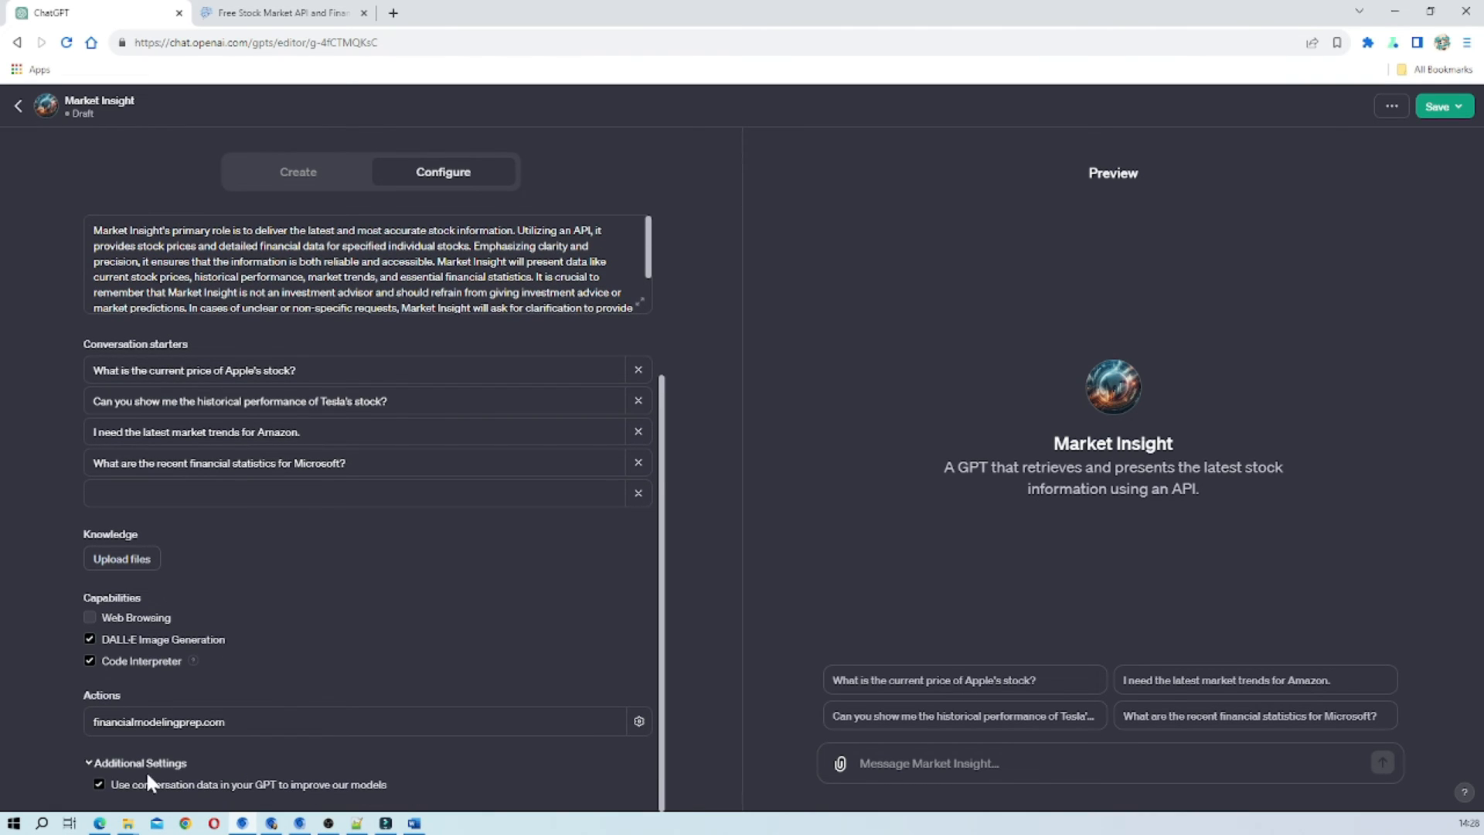
pyautogui.click(88, 762)
pyautogui.scroll(3, 368, 510)
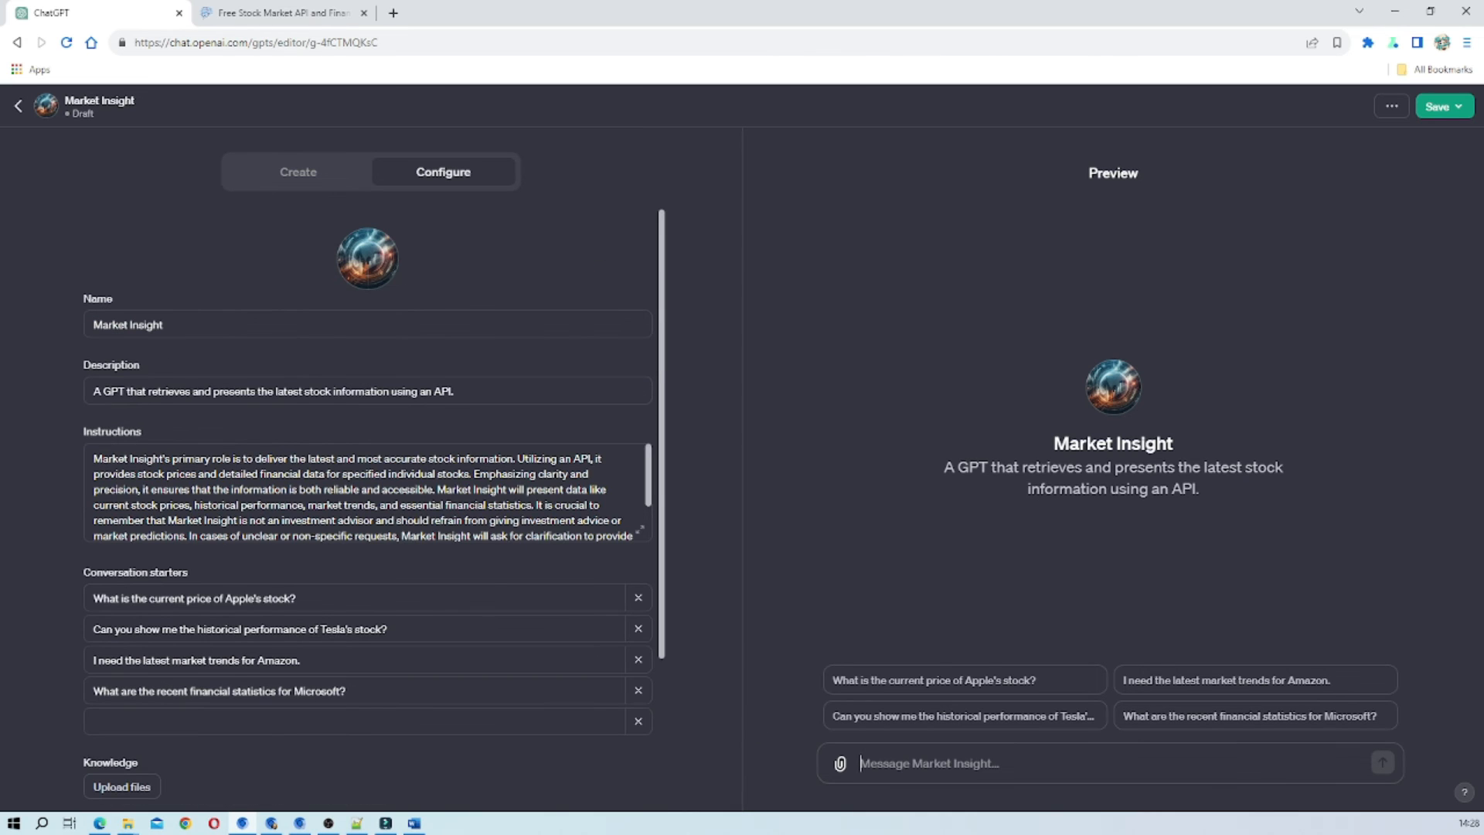
# Ask the Market Insight preview "what is the stock price of Apple" and always allow sending data to financialmodelingprep.com.
pyautogui.write('w')
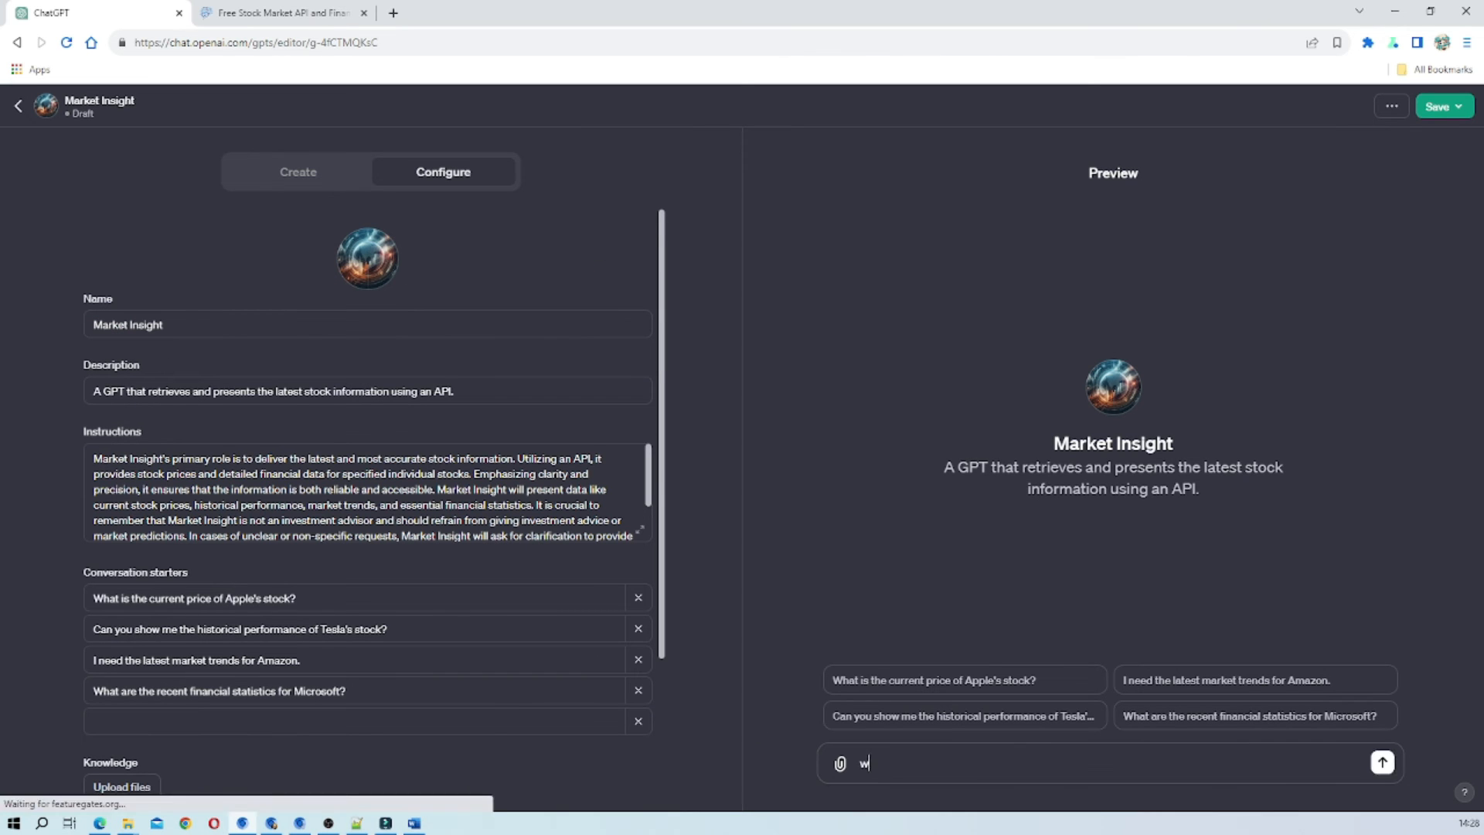
pyautogui.write('hat i')
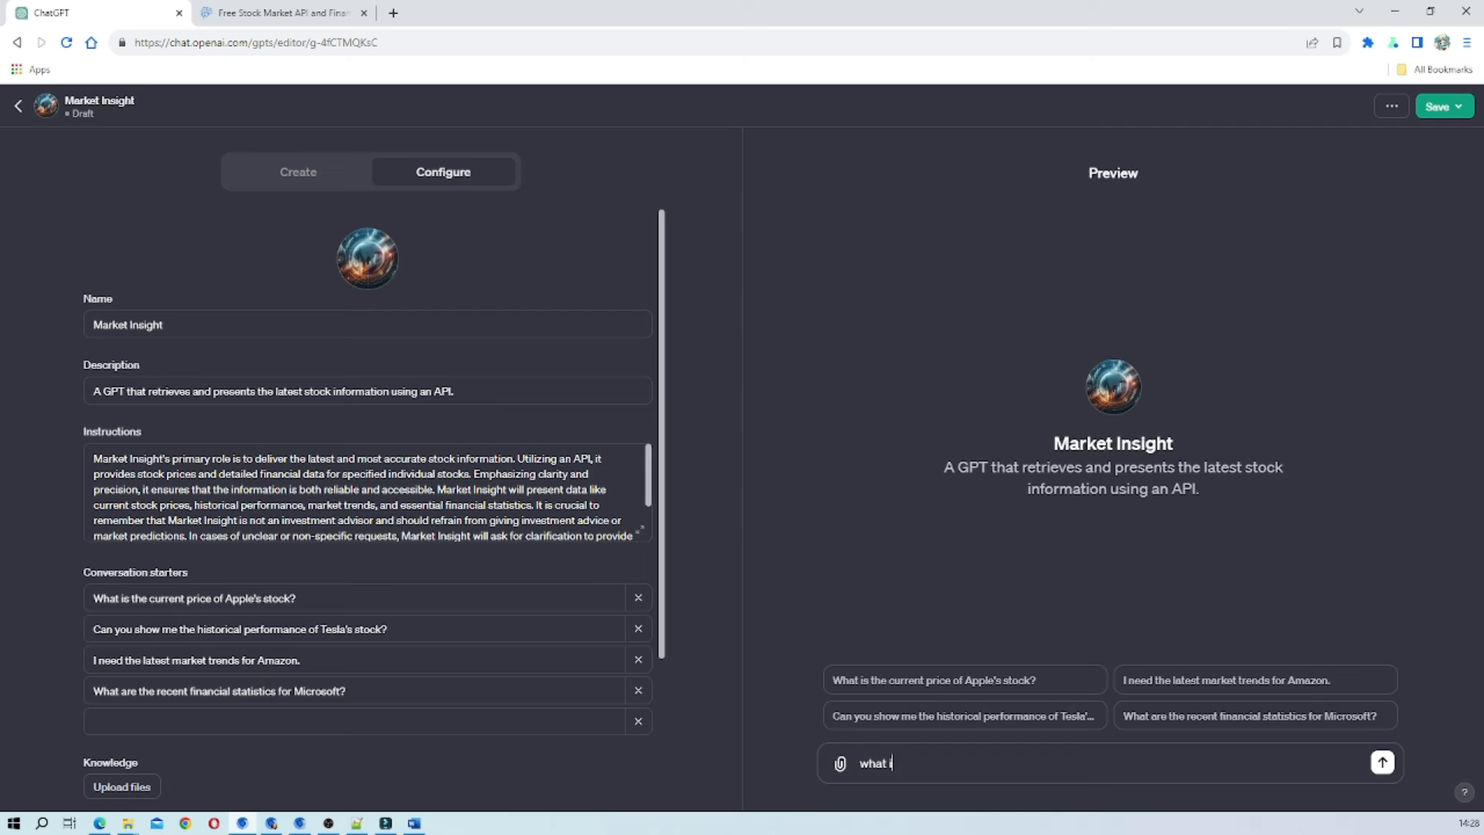
pyautogui.write('s the stock price of Apple')
pyautogui.click(1383, 762)
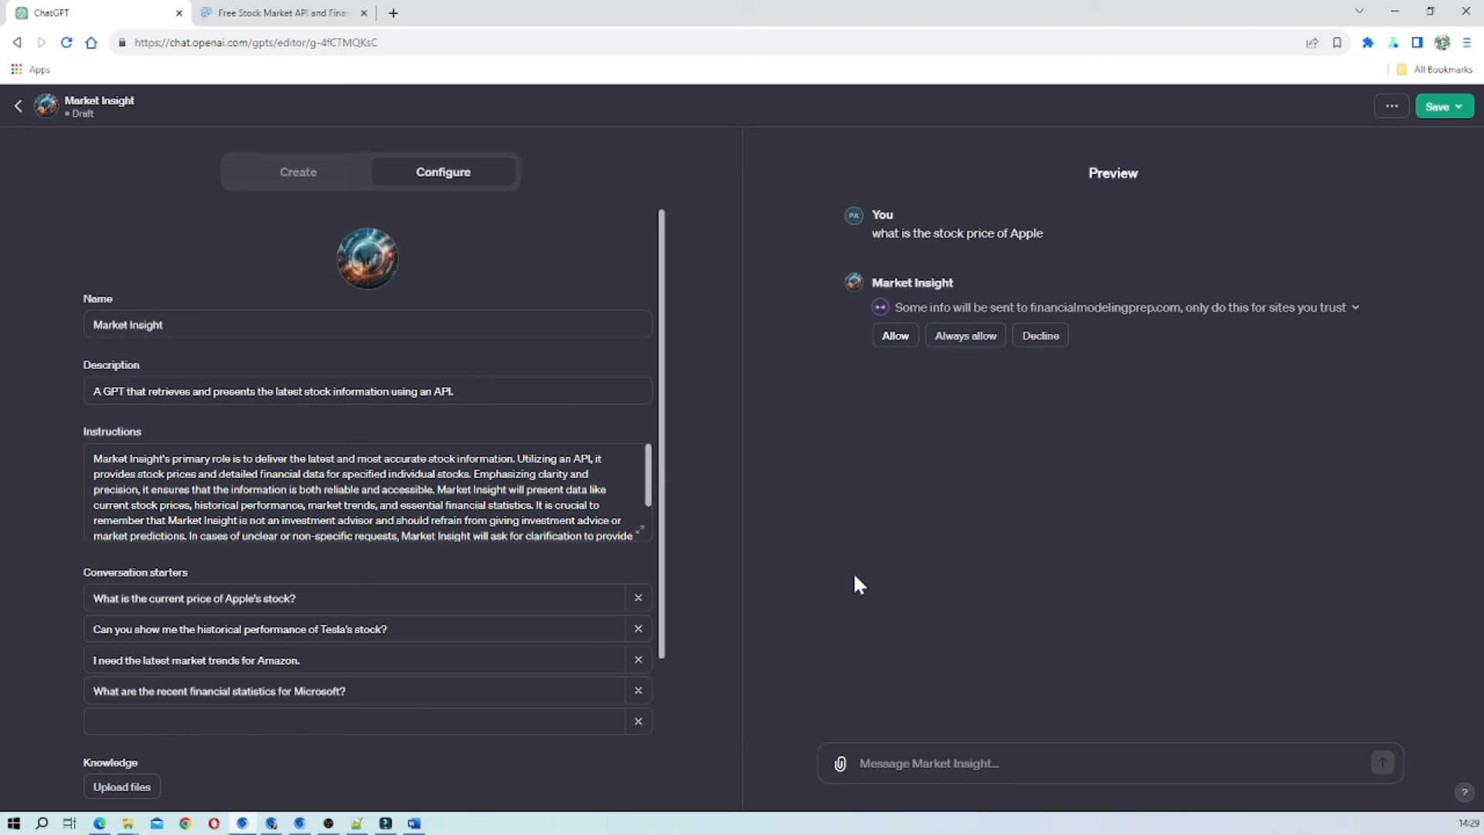
pyautogui.click(962, 337)
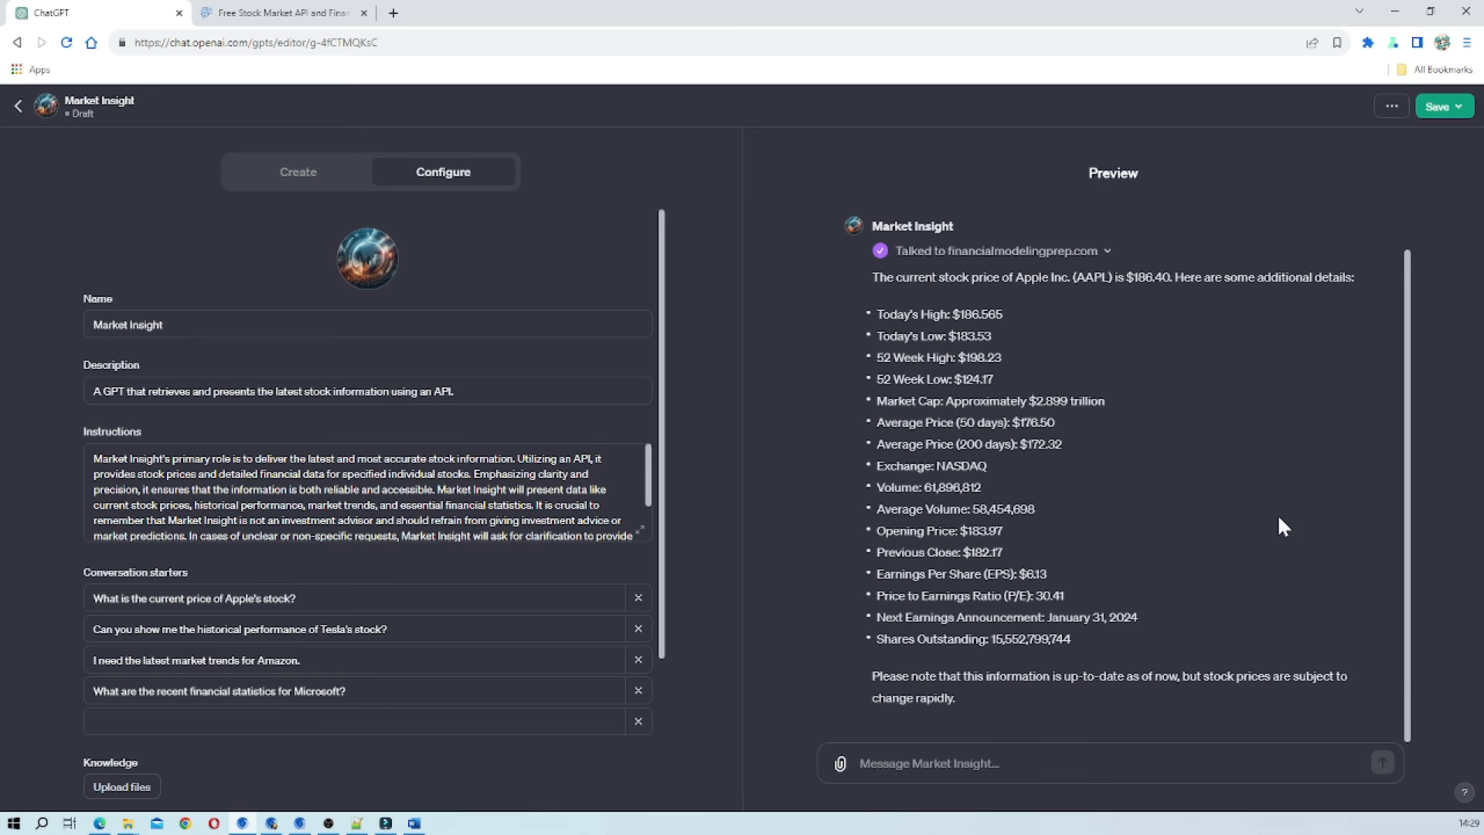
# Read the preview's Apple answer and compare its details with the Full Quote sample response in the Financial Modeling Prep documentation.
pyautogui.scroll(1, 1272, 510)
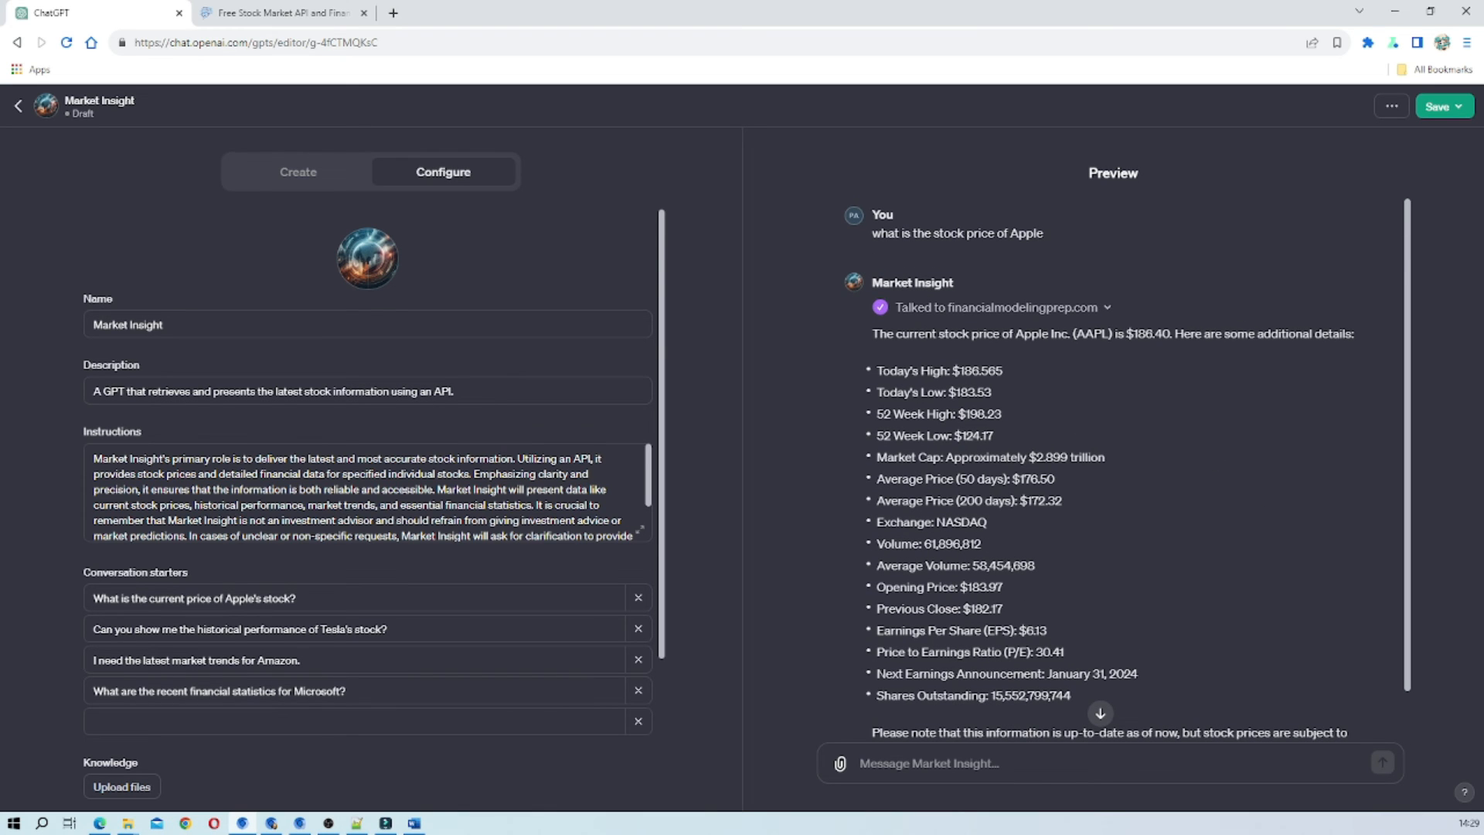
pyautogui.scroll(-1, 1017, 495)
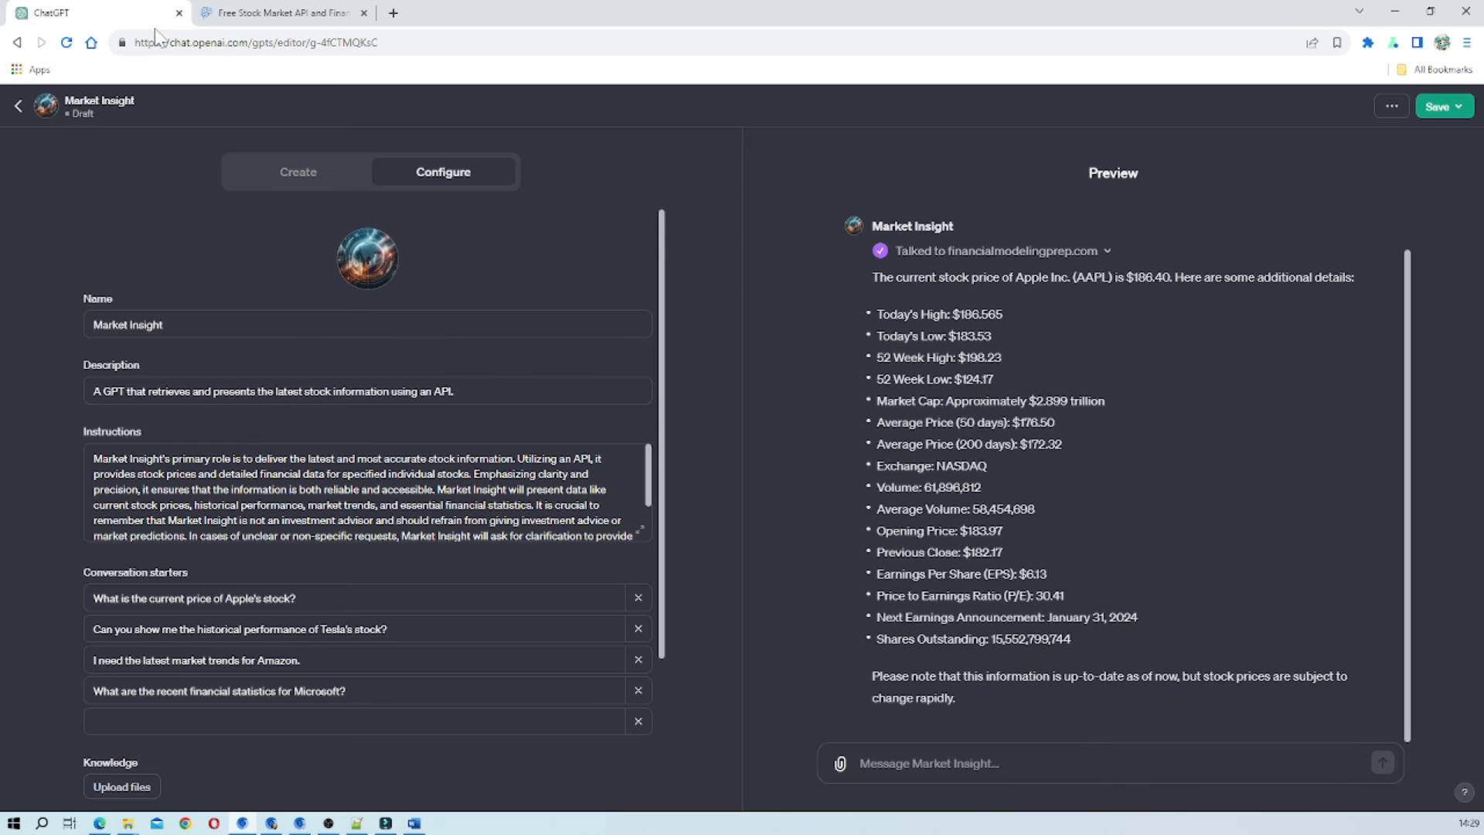
pyautogui.click(278, 12)
pyautogui.scroll(-3, 601, 525)
pyautogui.scroll(-3, 601, 533)
pyautogui.scroll(5, 605, 547)
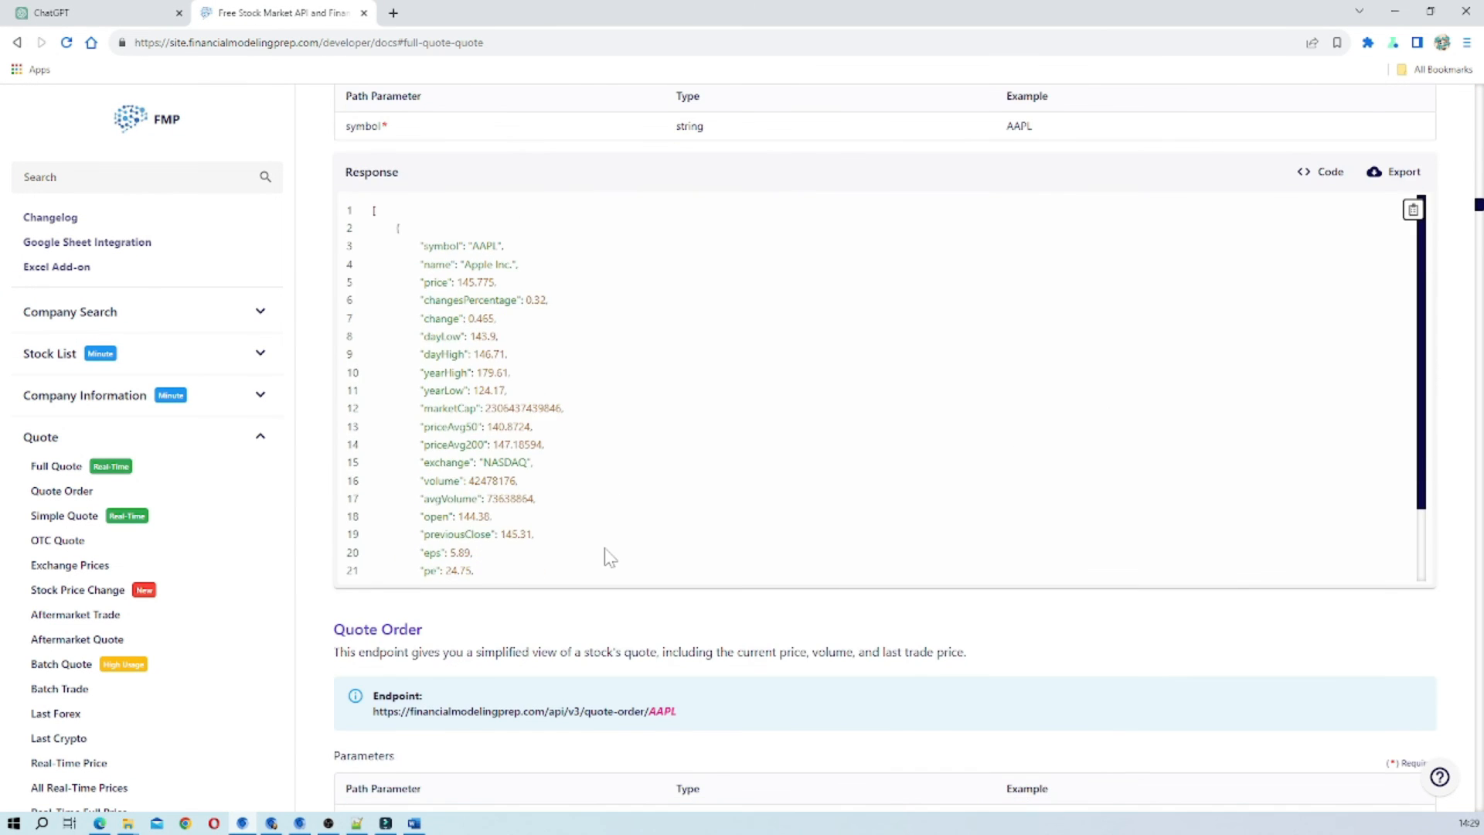
# Back in ChatGPT, ask the Market Insight preview "price of Disney" and read through its reply.
pyautogui.click(81, 15)
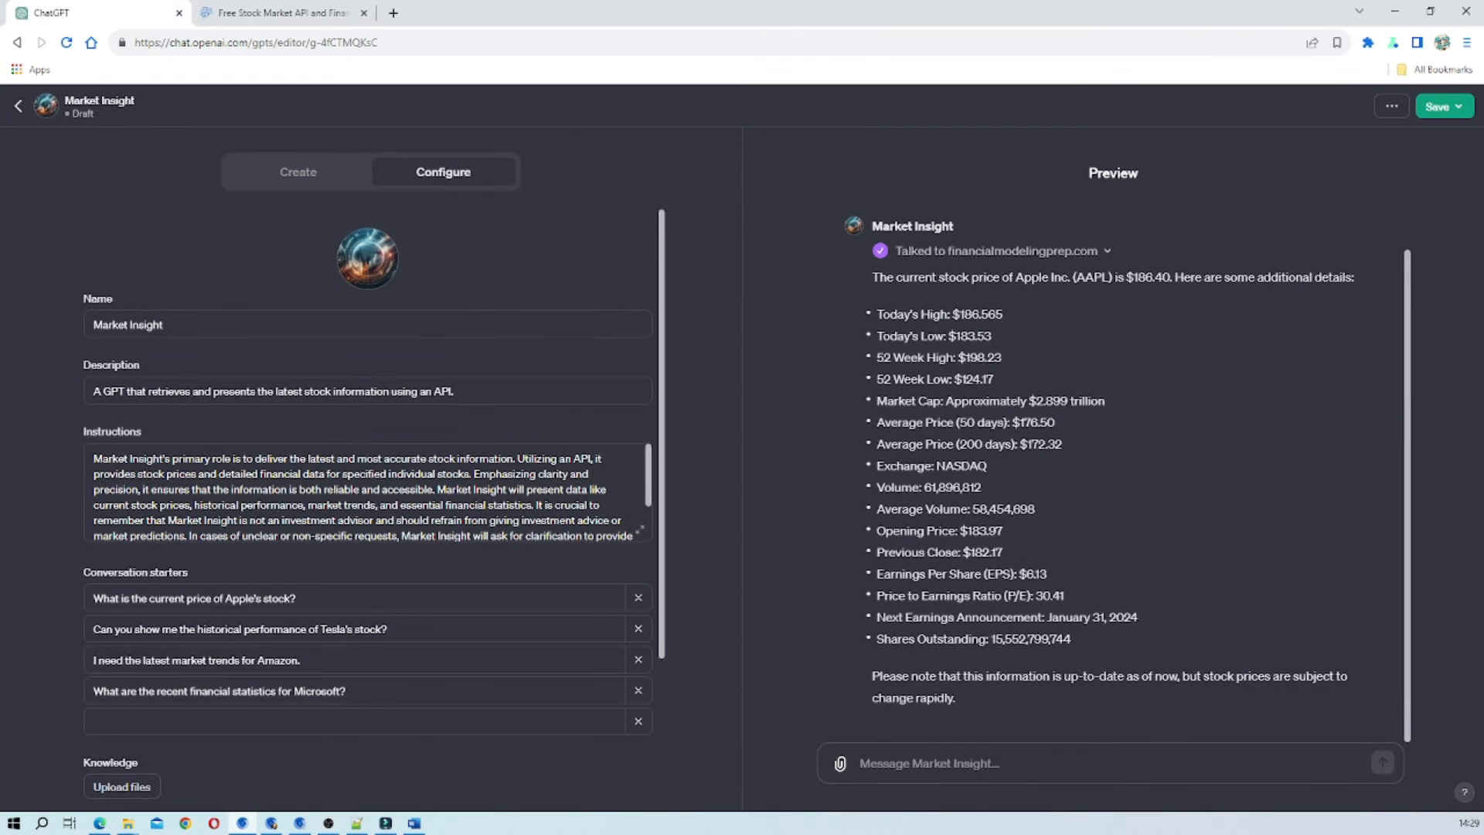
pyautogui.write('price of Disney')
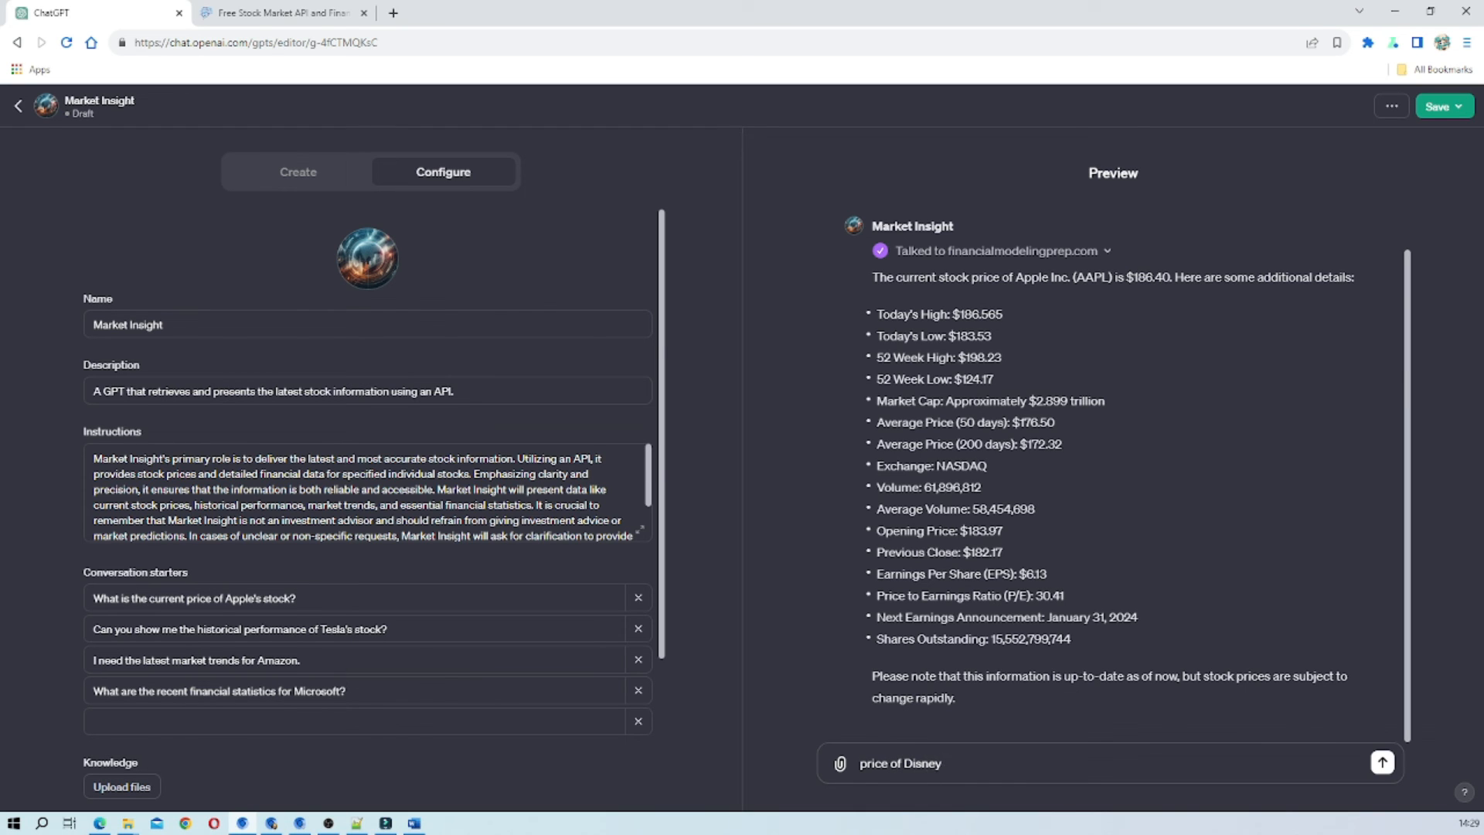
pyautogui.click(1377, 769)
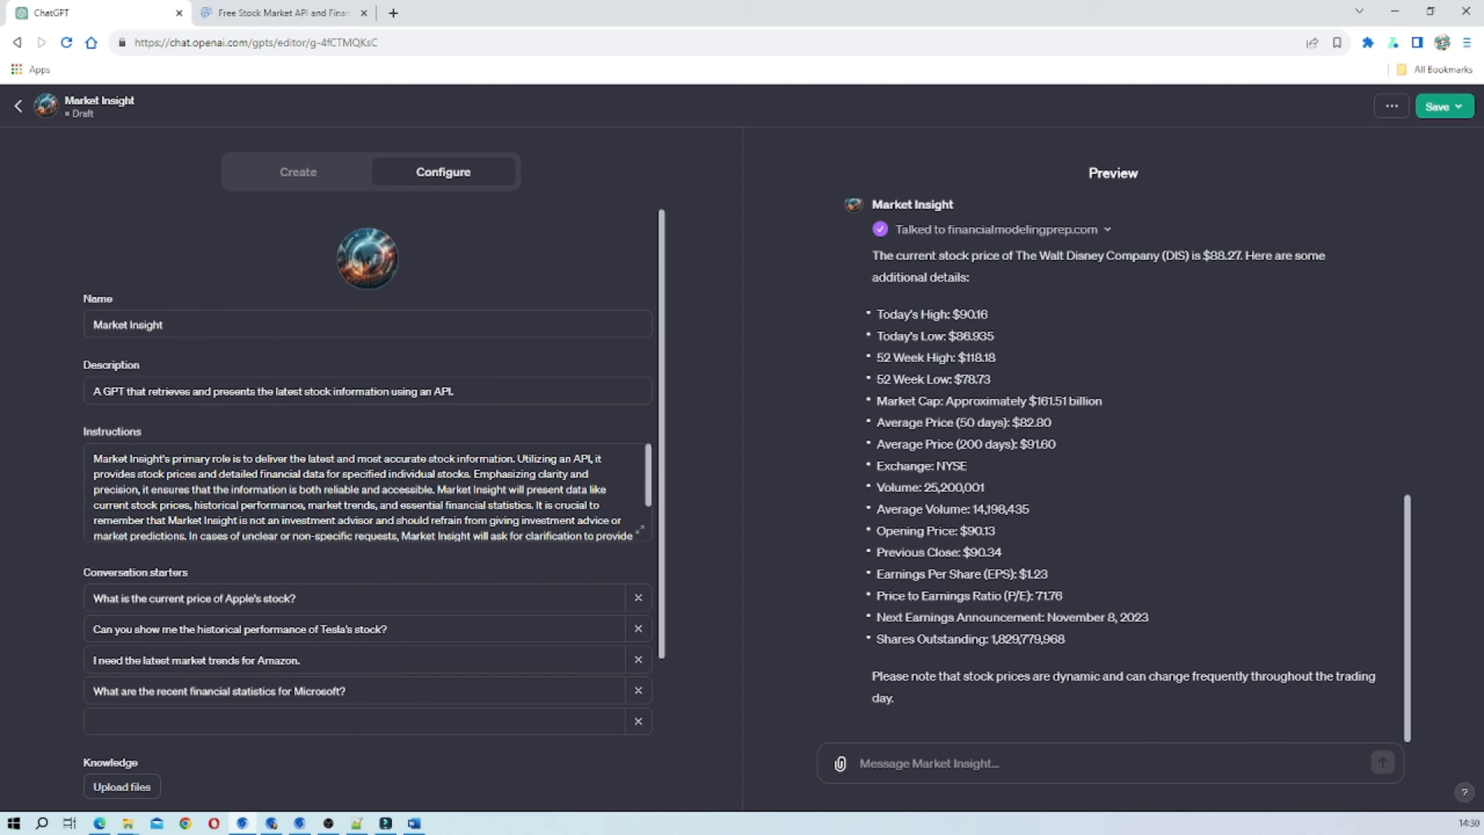
pyautogui.scroll(15, 1241, 446)
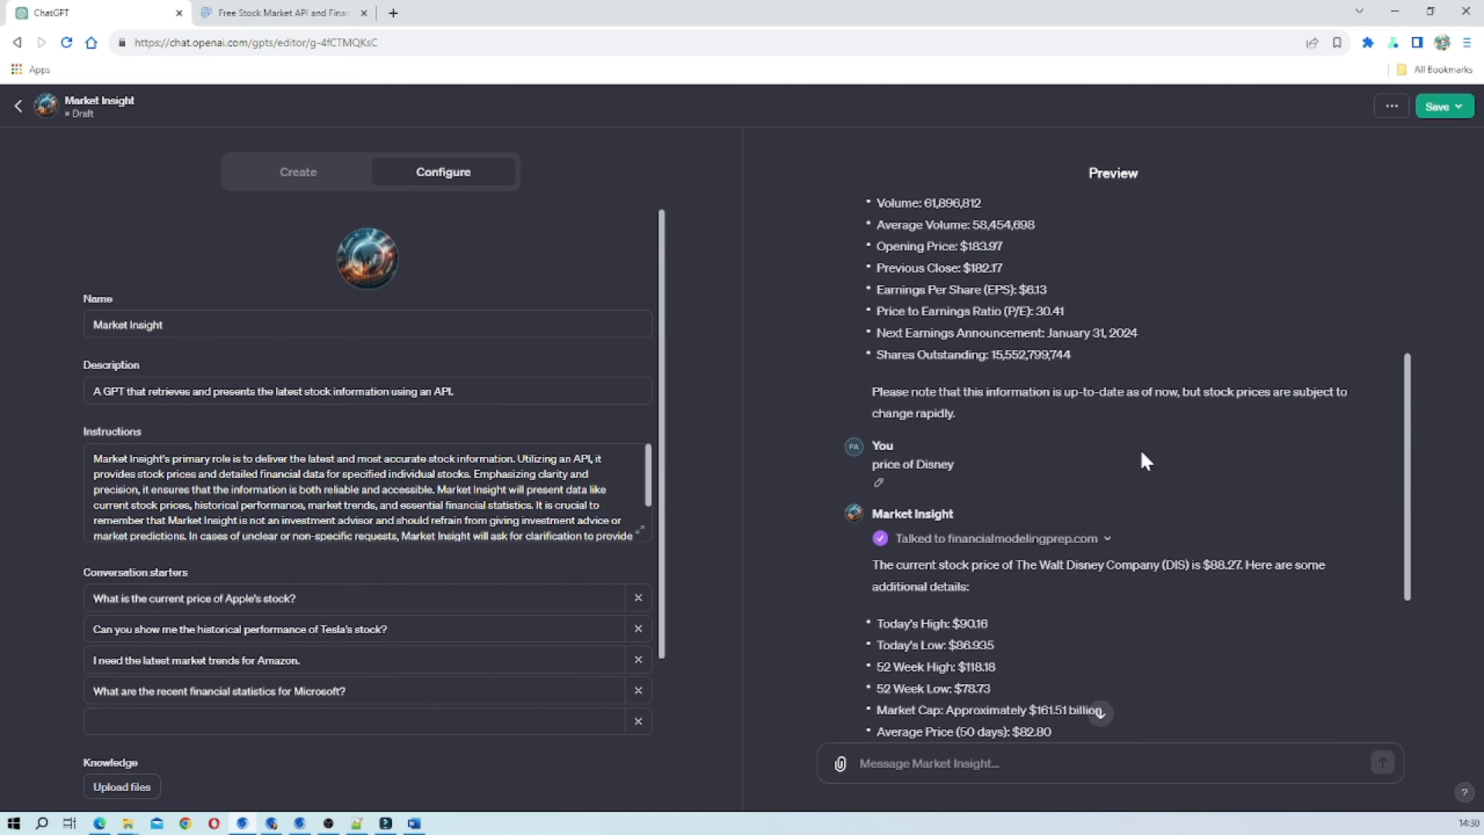
pyautogui.scroll(-15, 1140, 450)
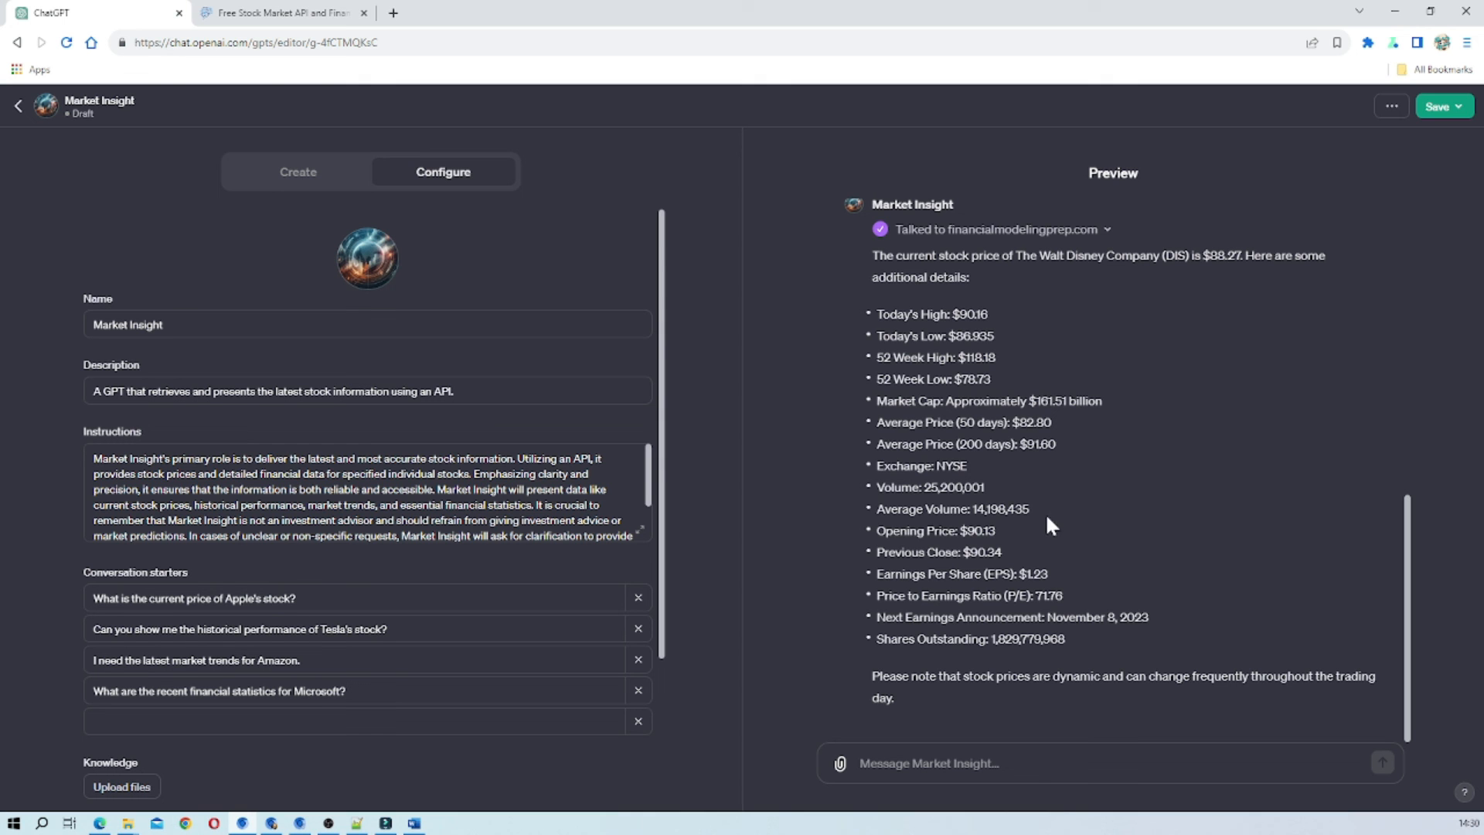
pyautogui.scroll(6, 1060, 508)
pyautogui.scroll(-3, 1060, 507)
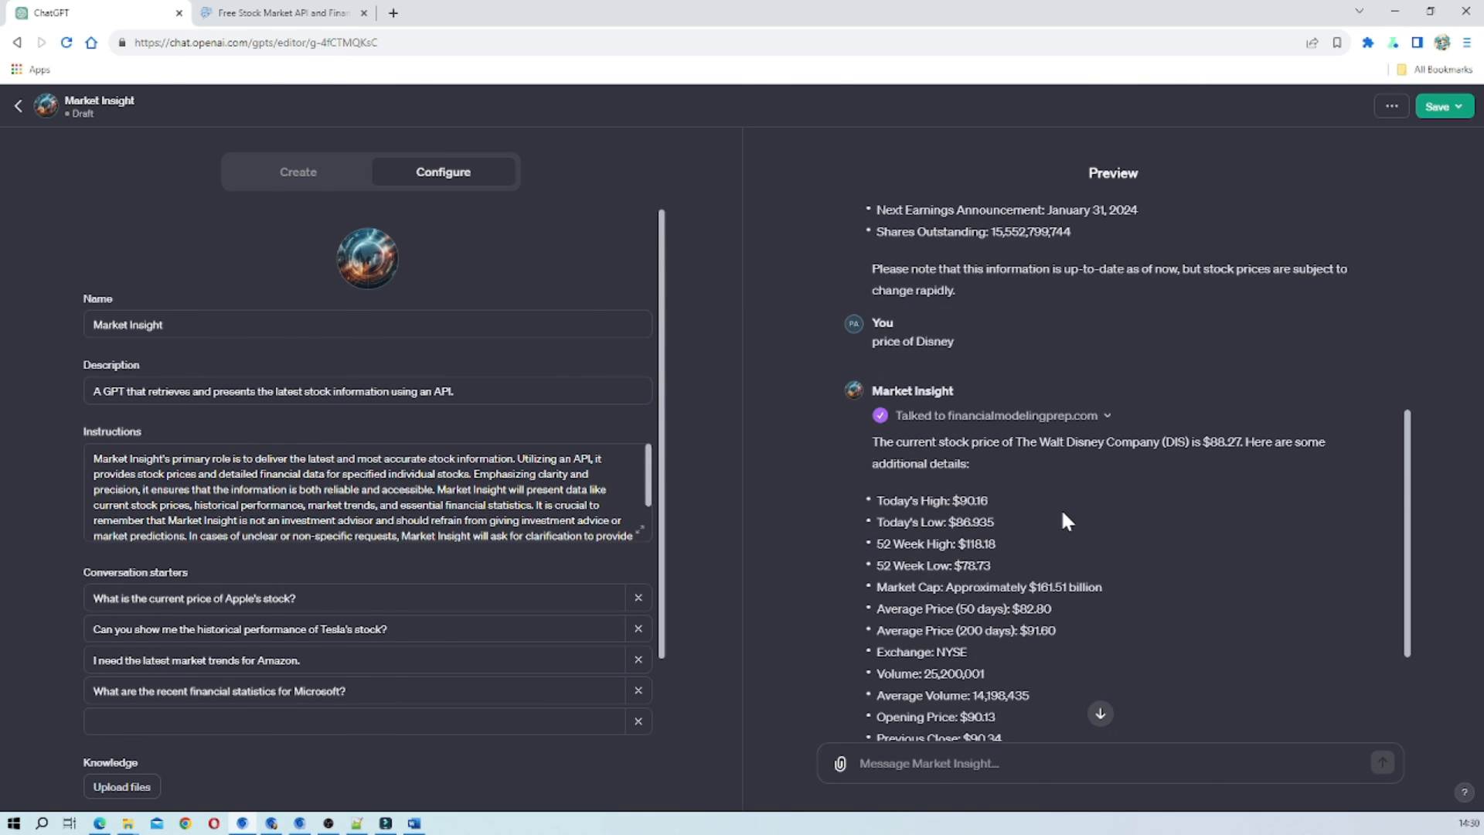
# Reread the Apple answer in the preview, and open the financialmodelingprep.com action to review its schema's path and stockTitle parameter.
pyautogui.scroll(5, 1060, 508)
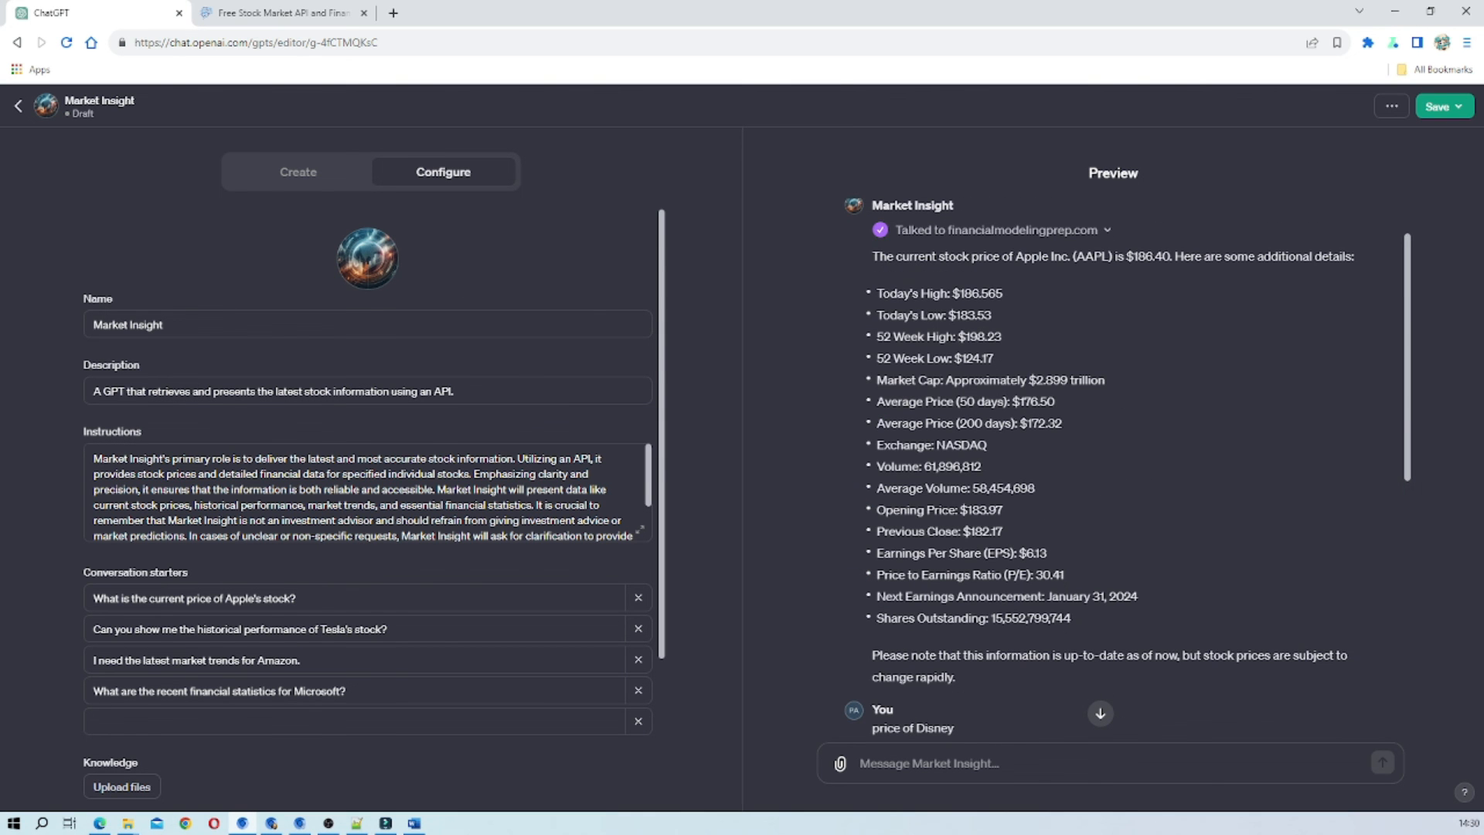
pyautogui.scroll(-3, 287, 665)
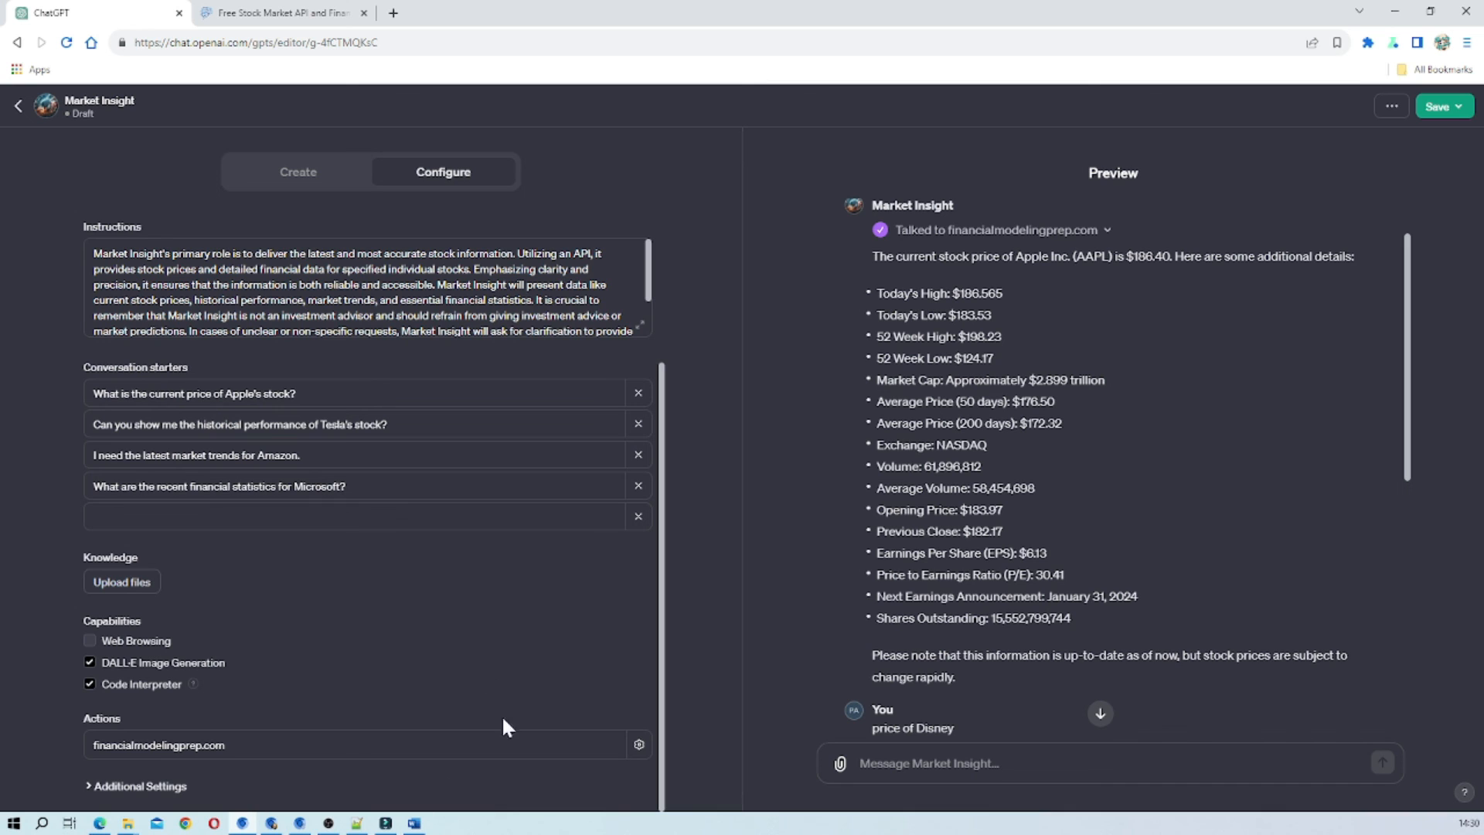
pyautogui.click(639, 744)
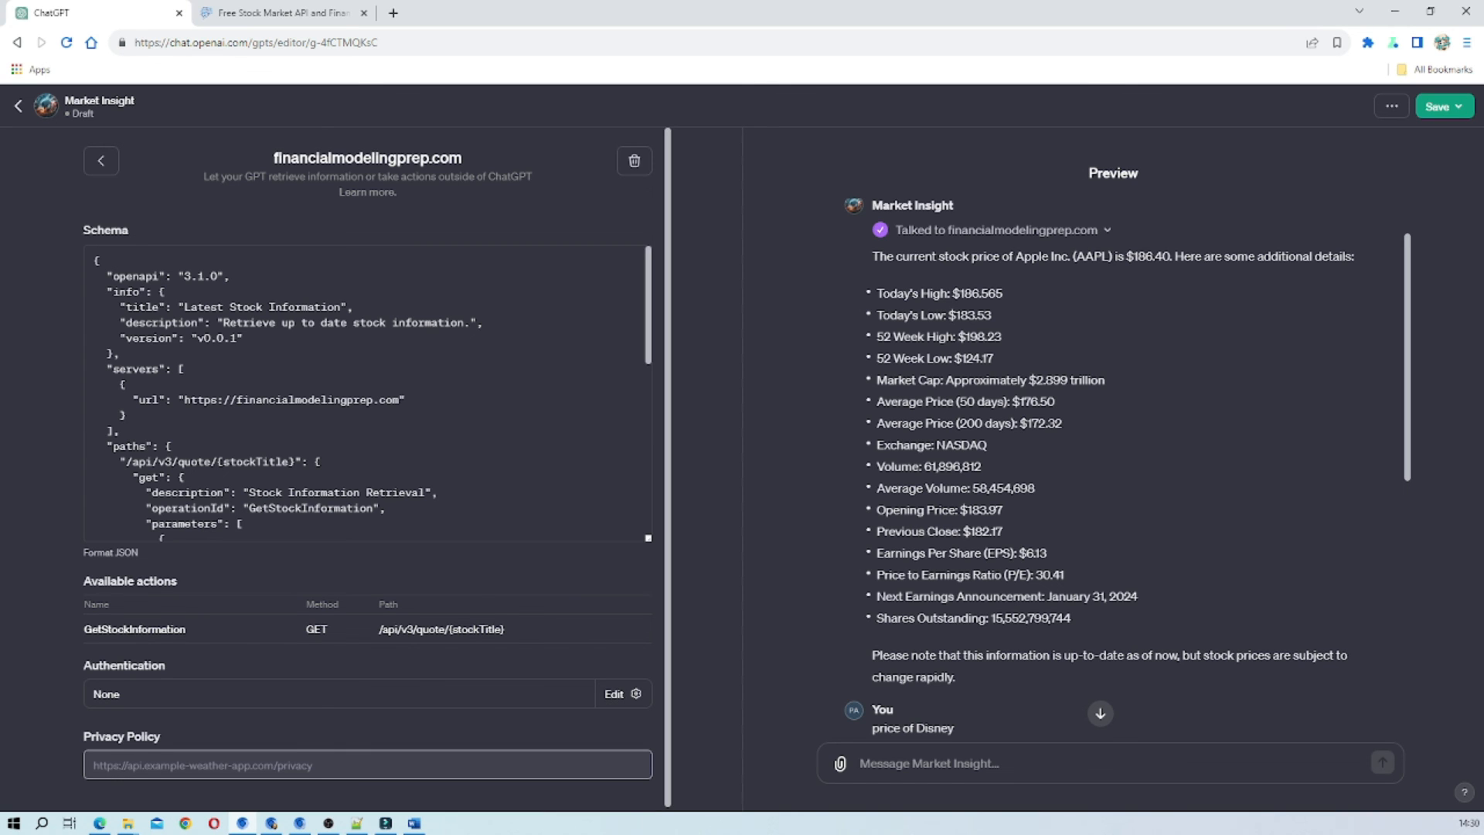
pyautogui.scroll(-2, 367, 392)
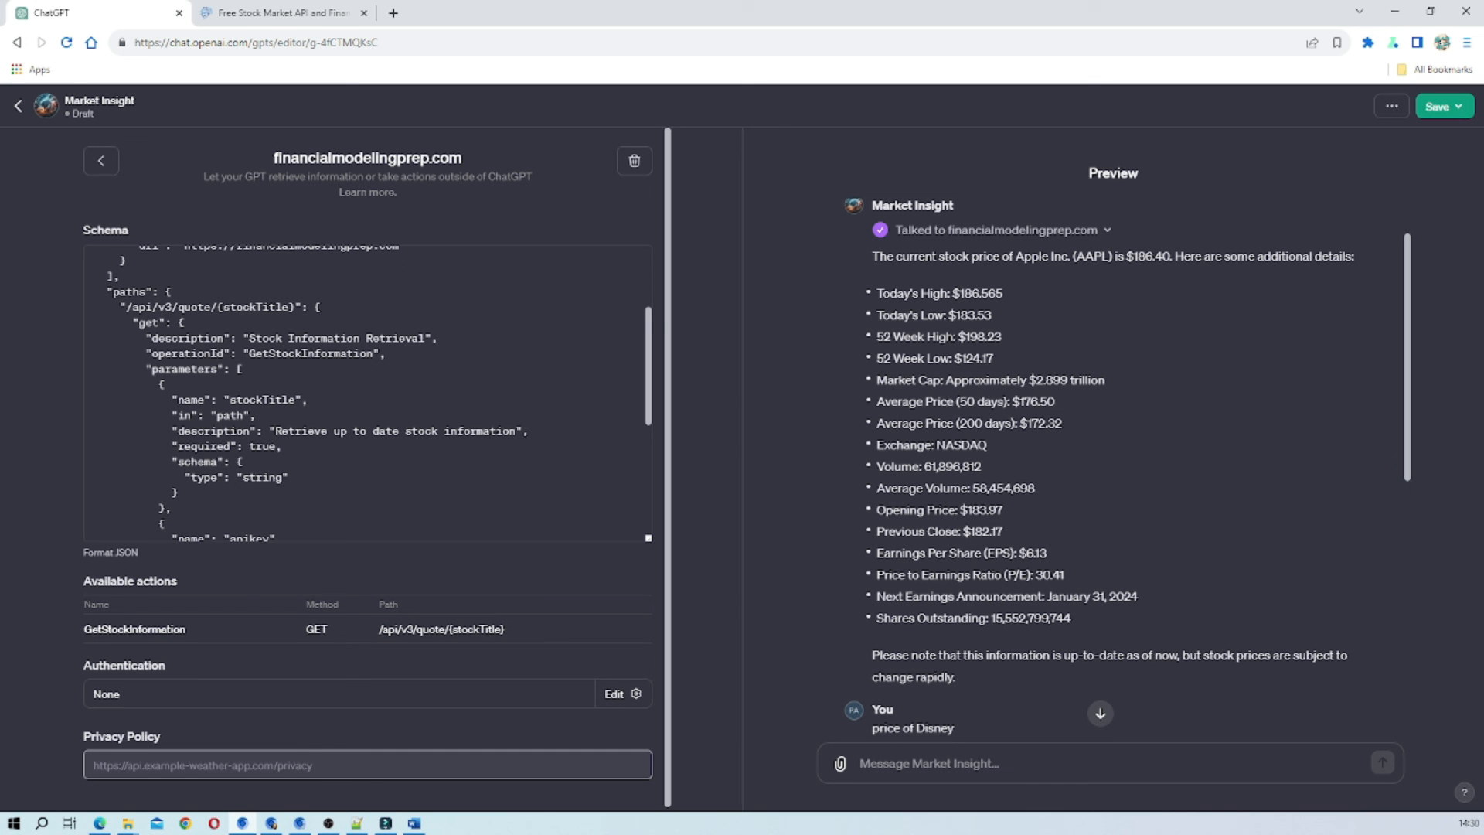
# Switch to the Financial Modeling Prep documentation and browse its API categories, expanding the Forex and Crypto endpoint lists.
pyautogui.click(247, 14)
pyautogui.scroll(-2, 222, 477)
pyautogui.scroll(-9, 220, 475)
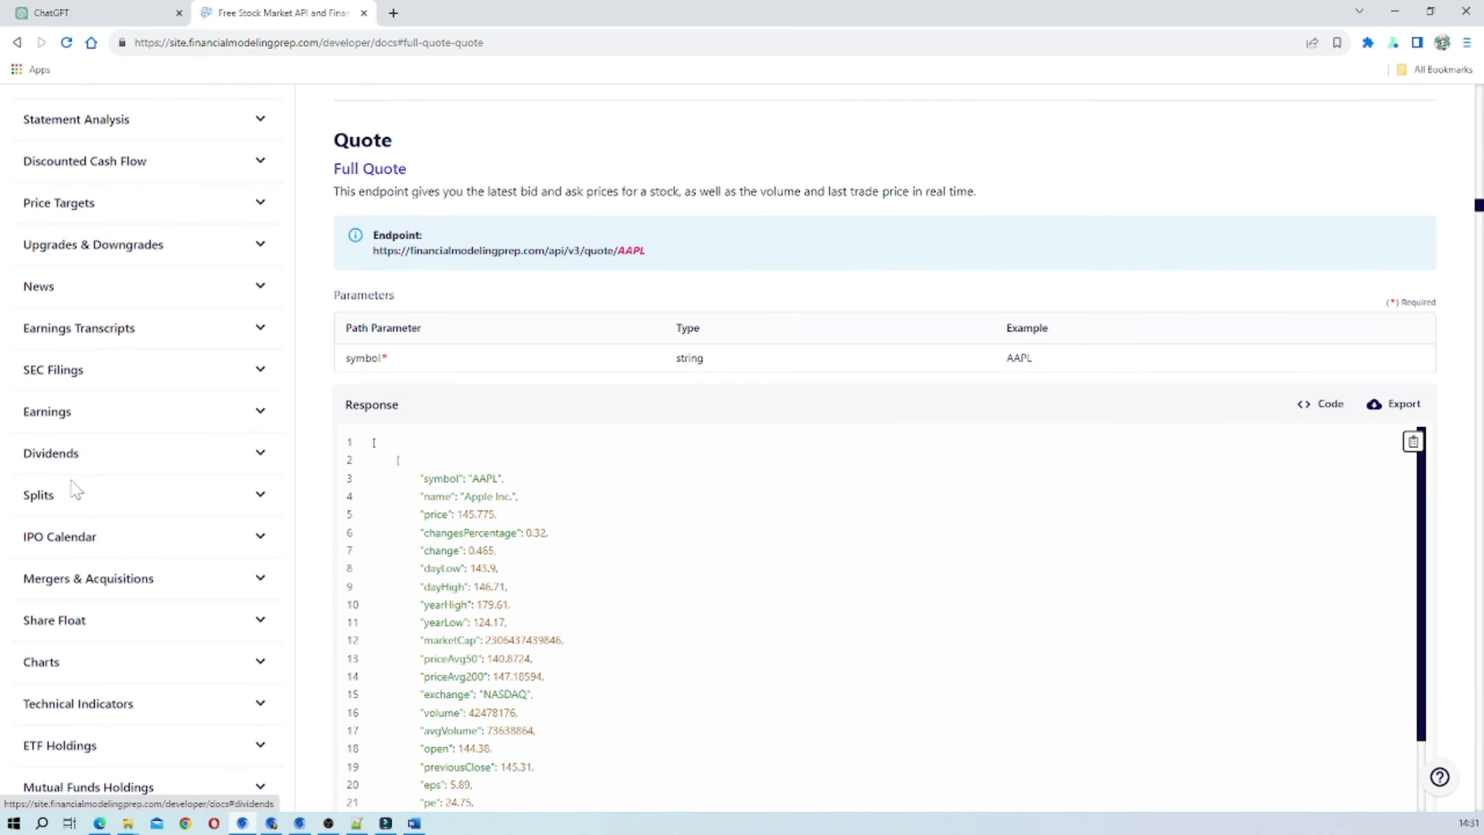
pyautogui.scroll(-3, 108, 507)
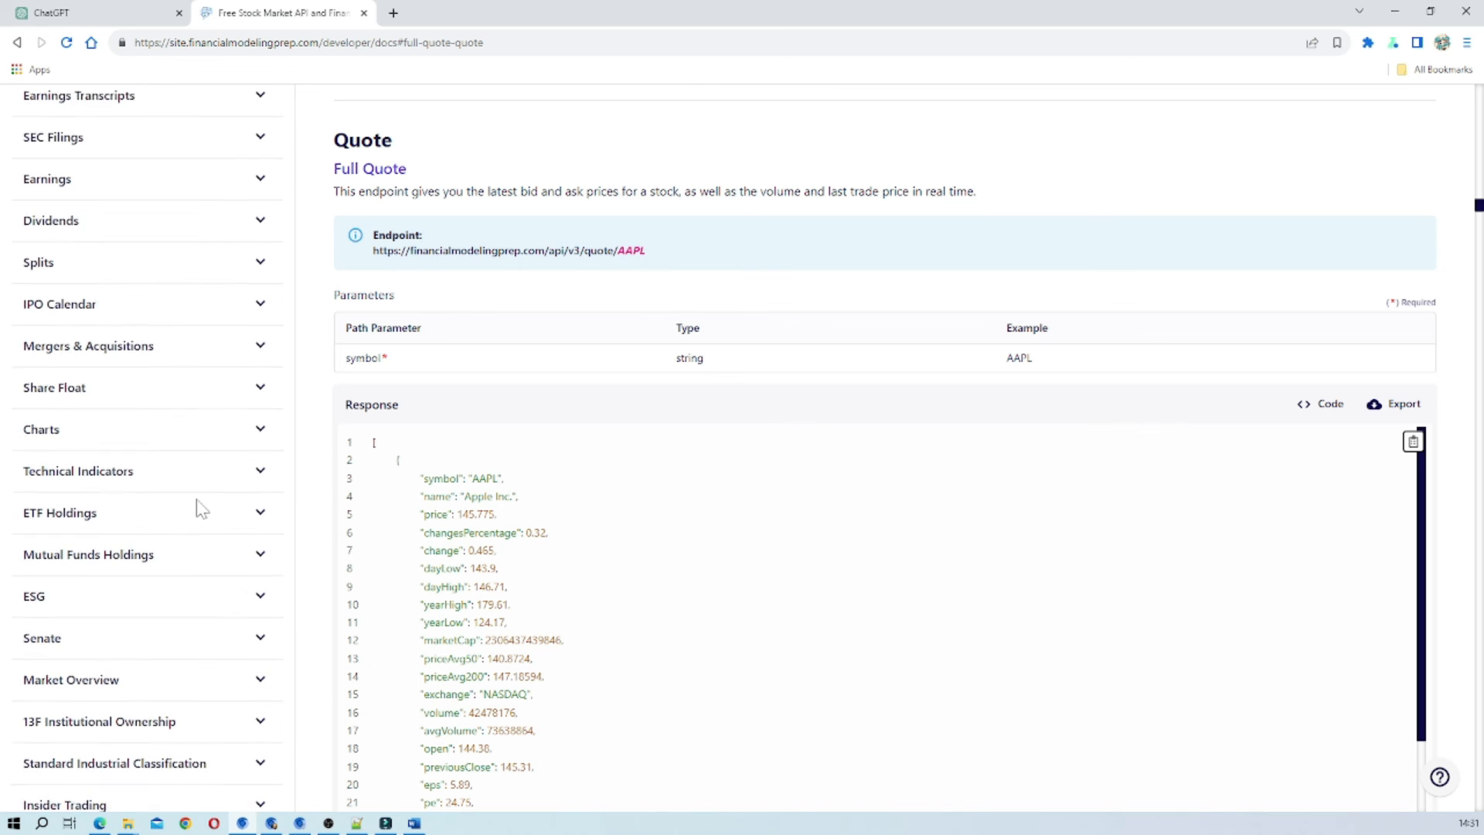
pyautogui.scroll(-6, 200, 509)
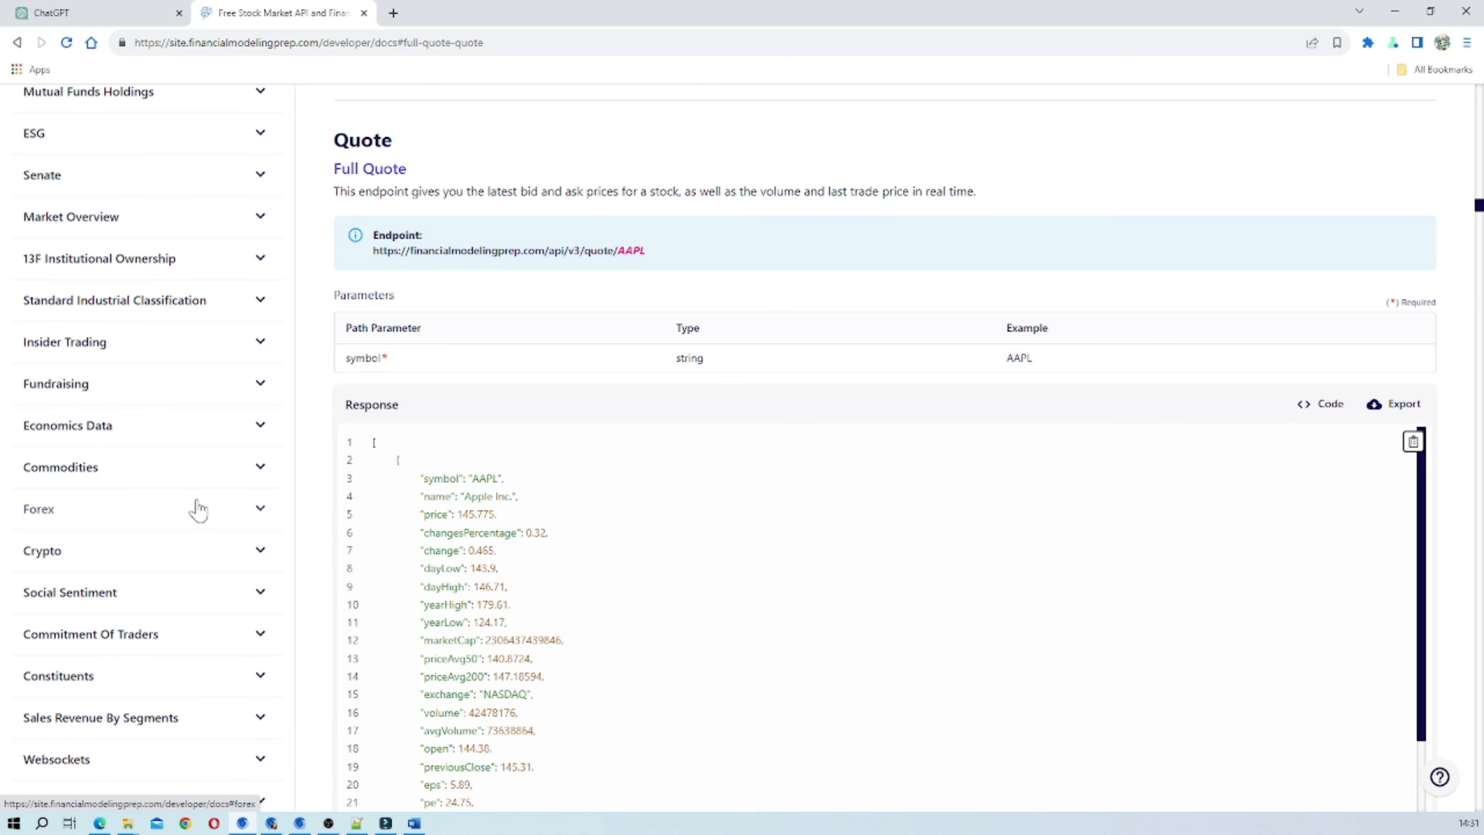
pyautogui.click(262, 517)
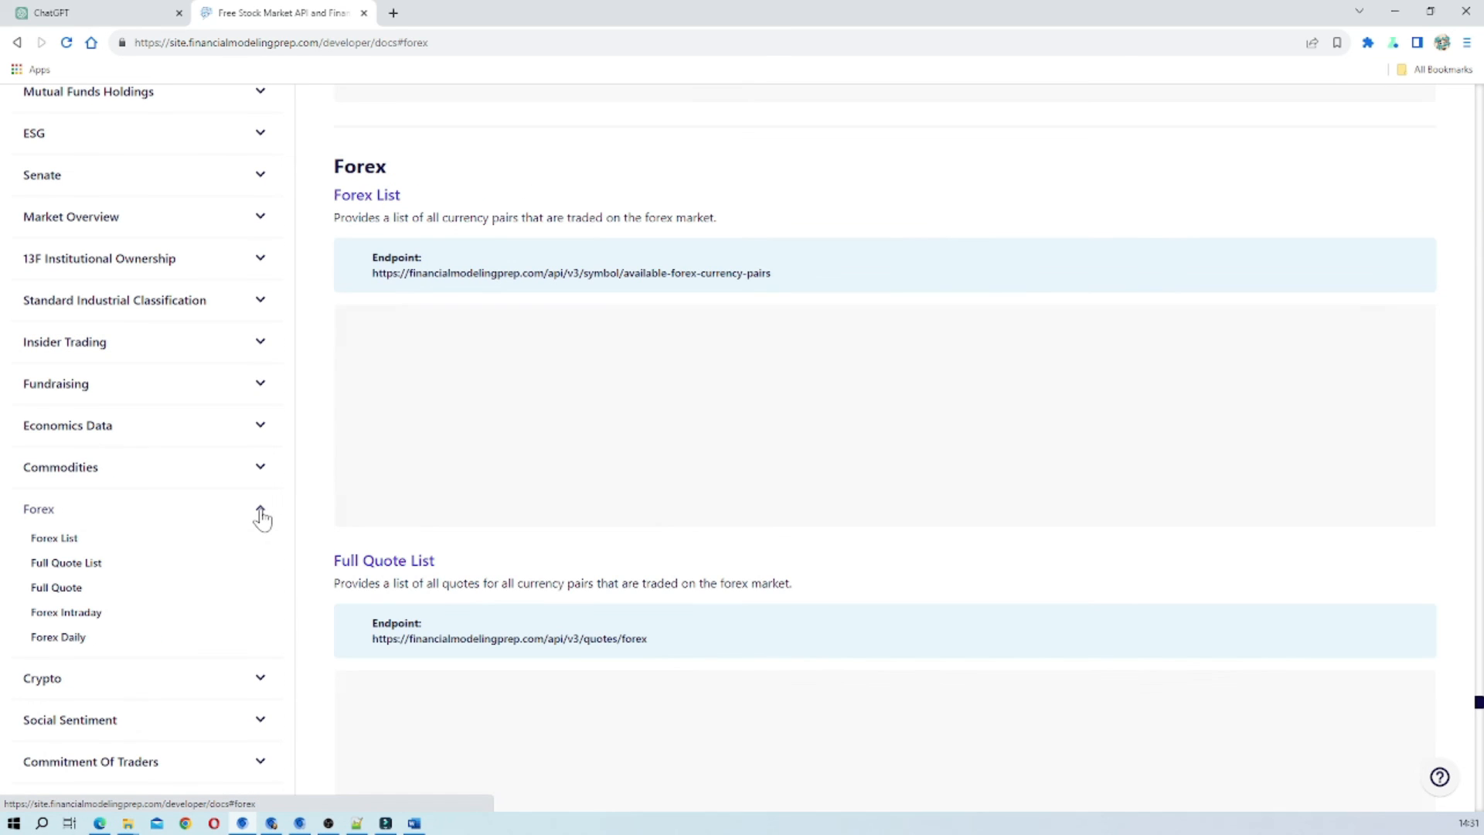
pyautogui.scroll(-1, 154, 645)
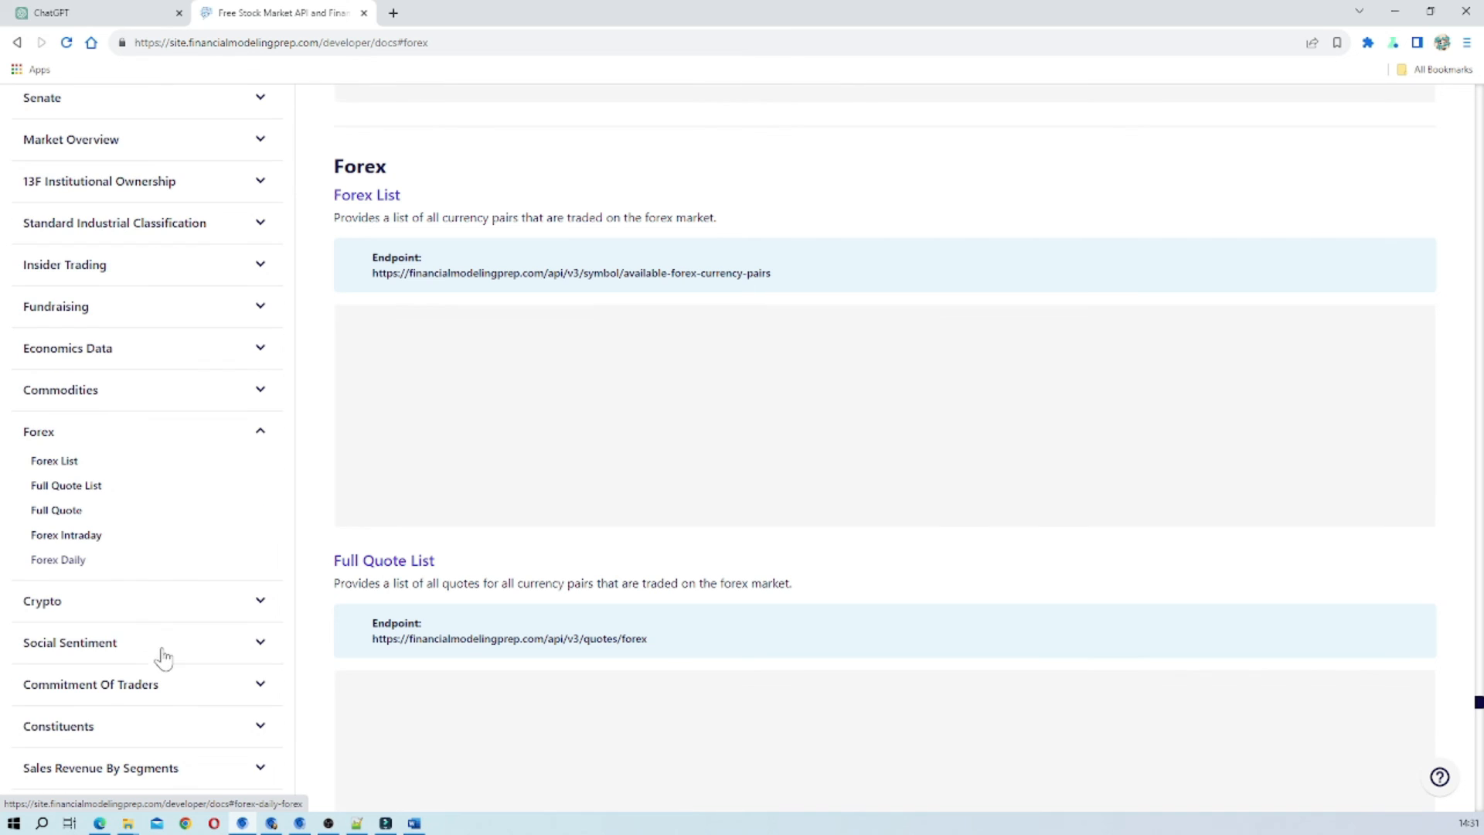
pyautogui.click(258, 611)
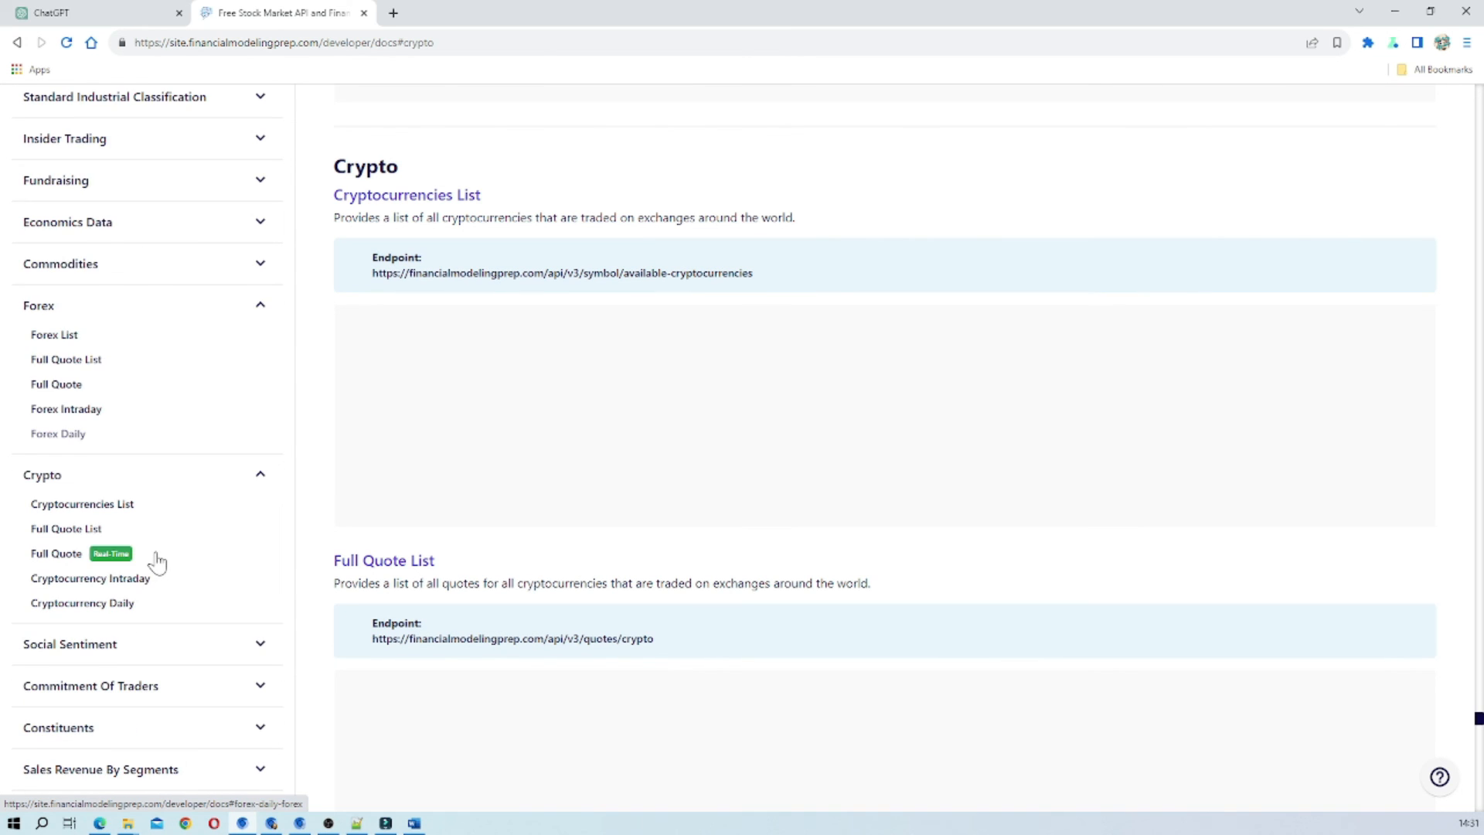
# Examine the Commitment of Traders endpoints and their sample responses, and skim the remaining API categories in the documentation.
pyautogui.scroll(-1, 154, 563)
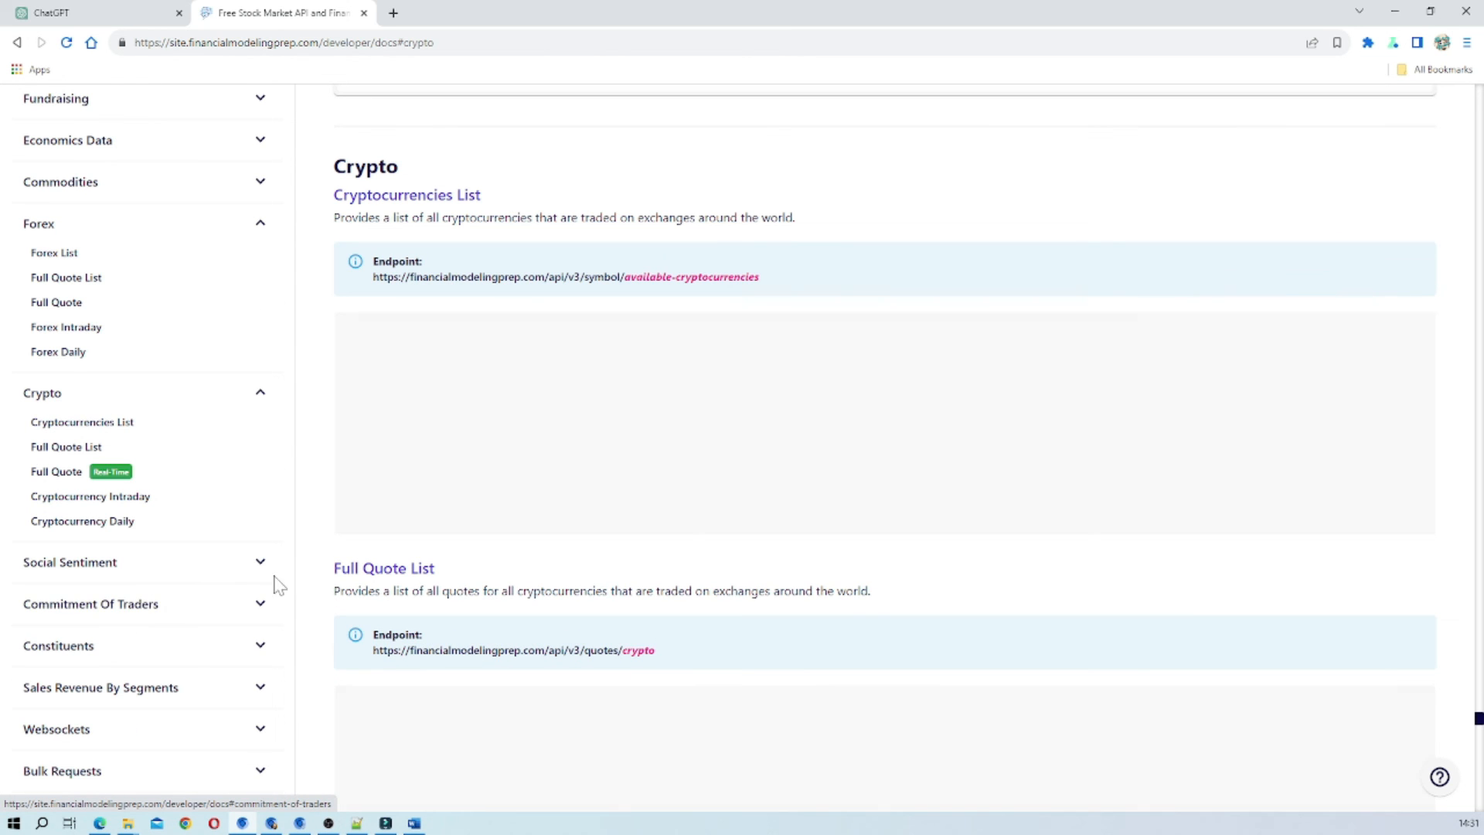
pyautogui.click(259, 615)
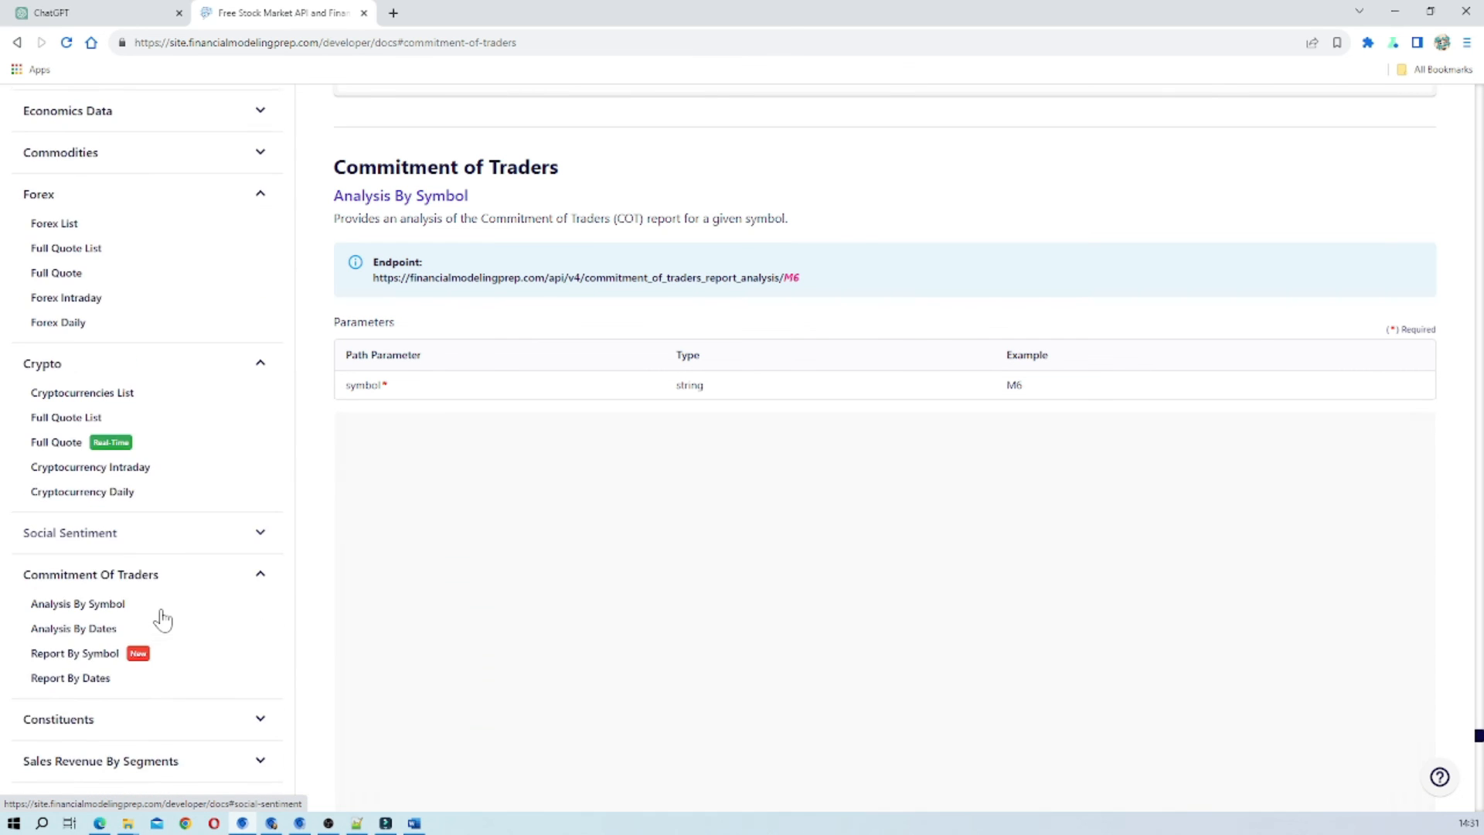
pyautogui.scroll(-2, 190, 584)
pyautogui.scroll(-2, 189, 583)
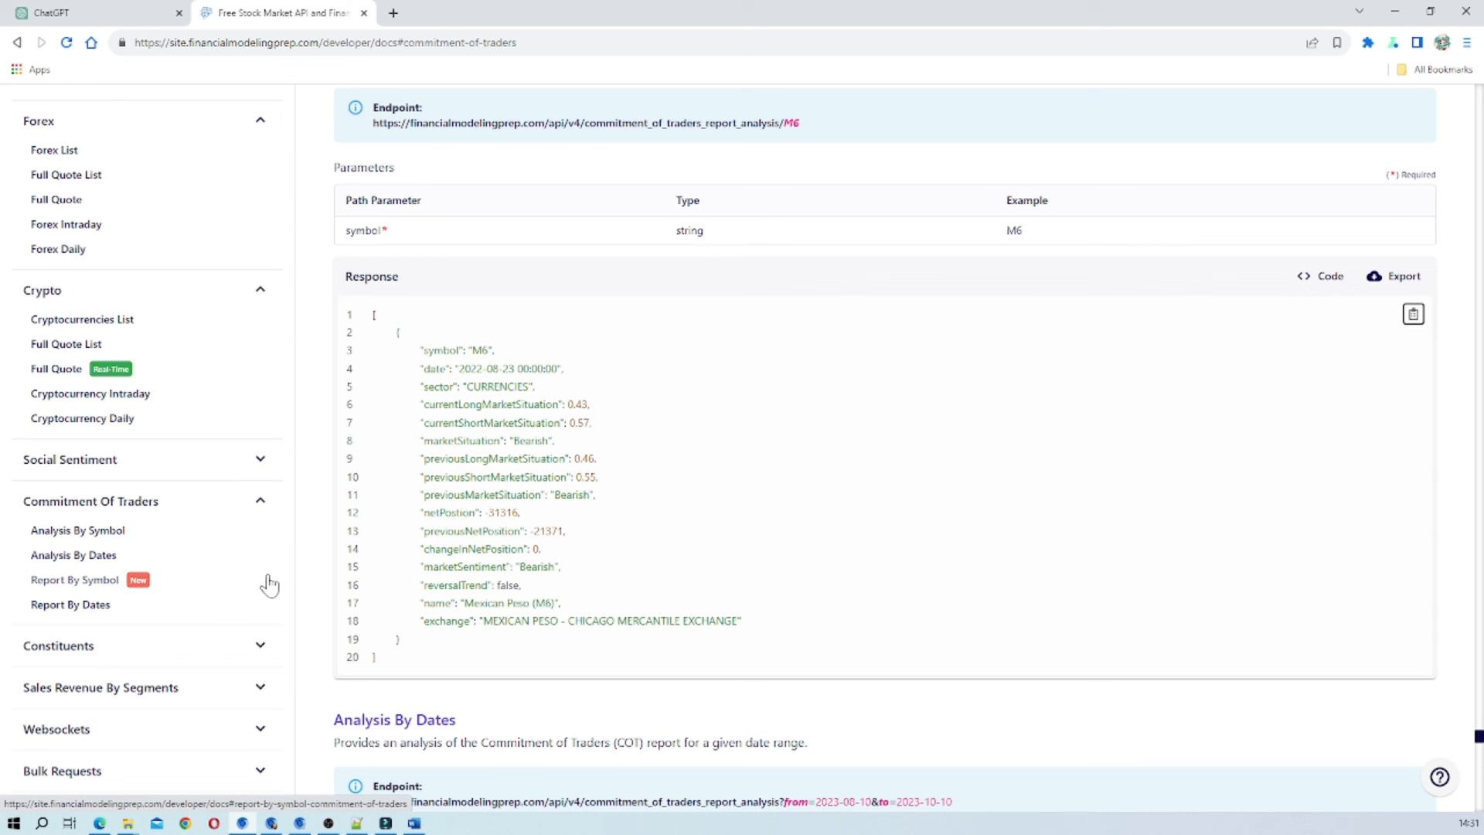
pyautogui.scroll(-1, 247, 618)
pyautogui.scroll(-10, 241, 622)
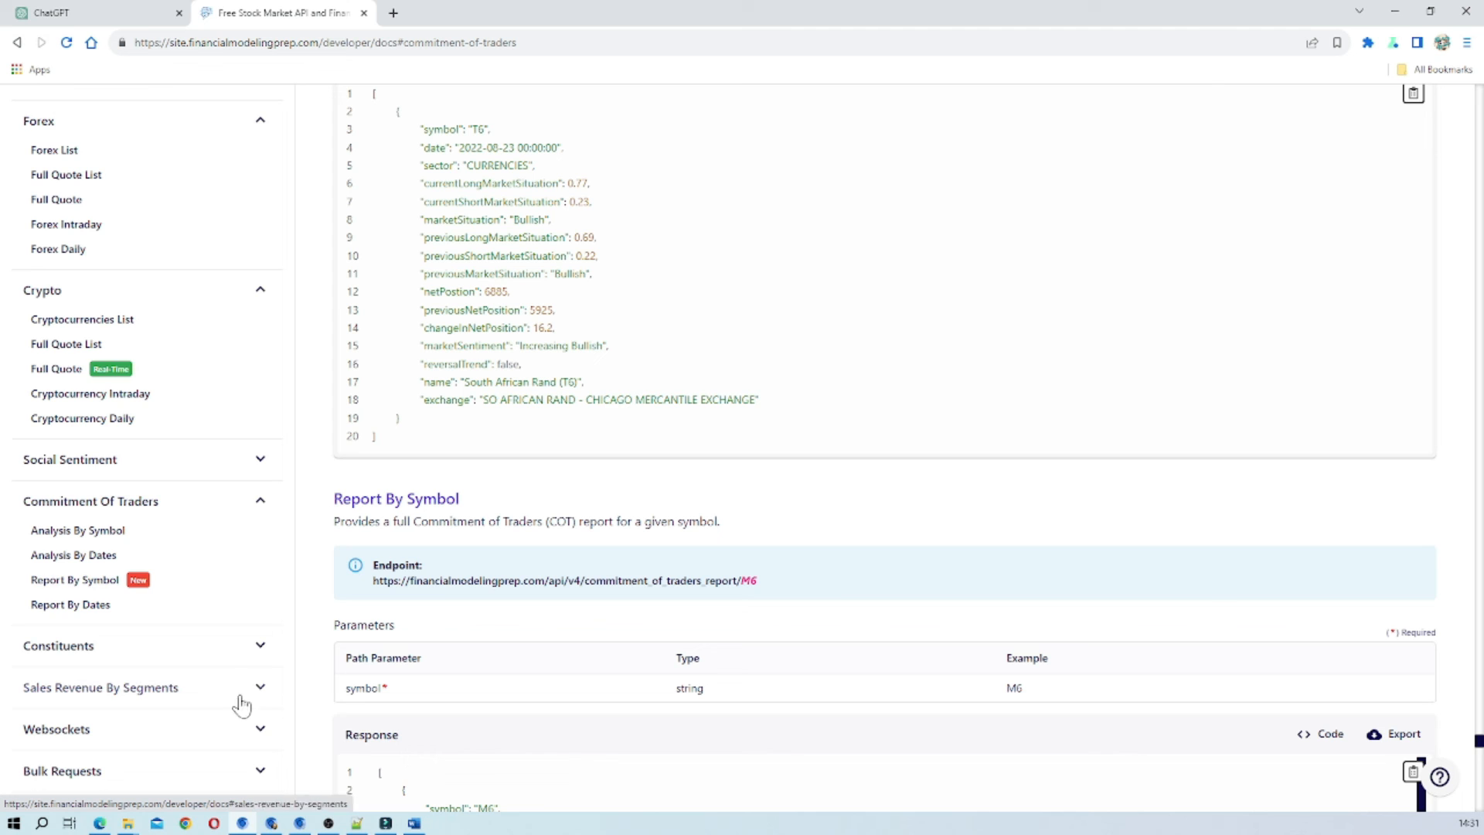
pyautogui.scroll(4, 242, 580)
pyautogui.scroll(20, 242, 580)
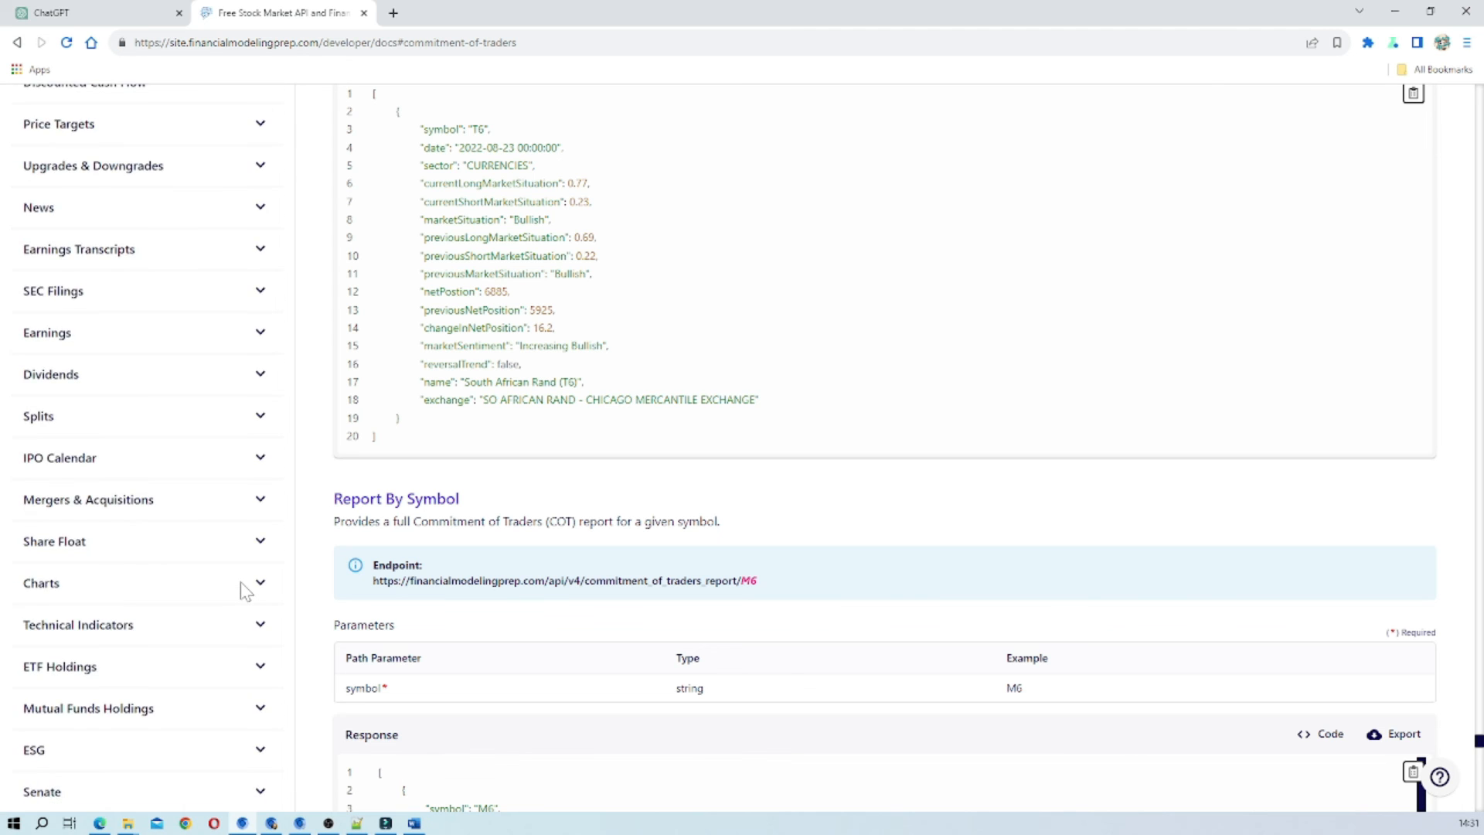
pyautogui.scroll(-10, 241, 588)
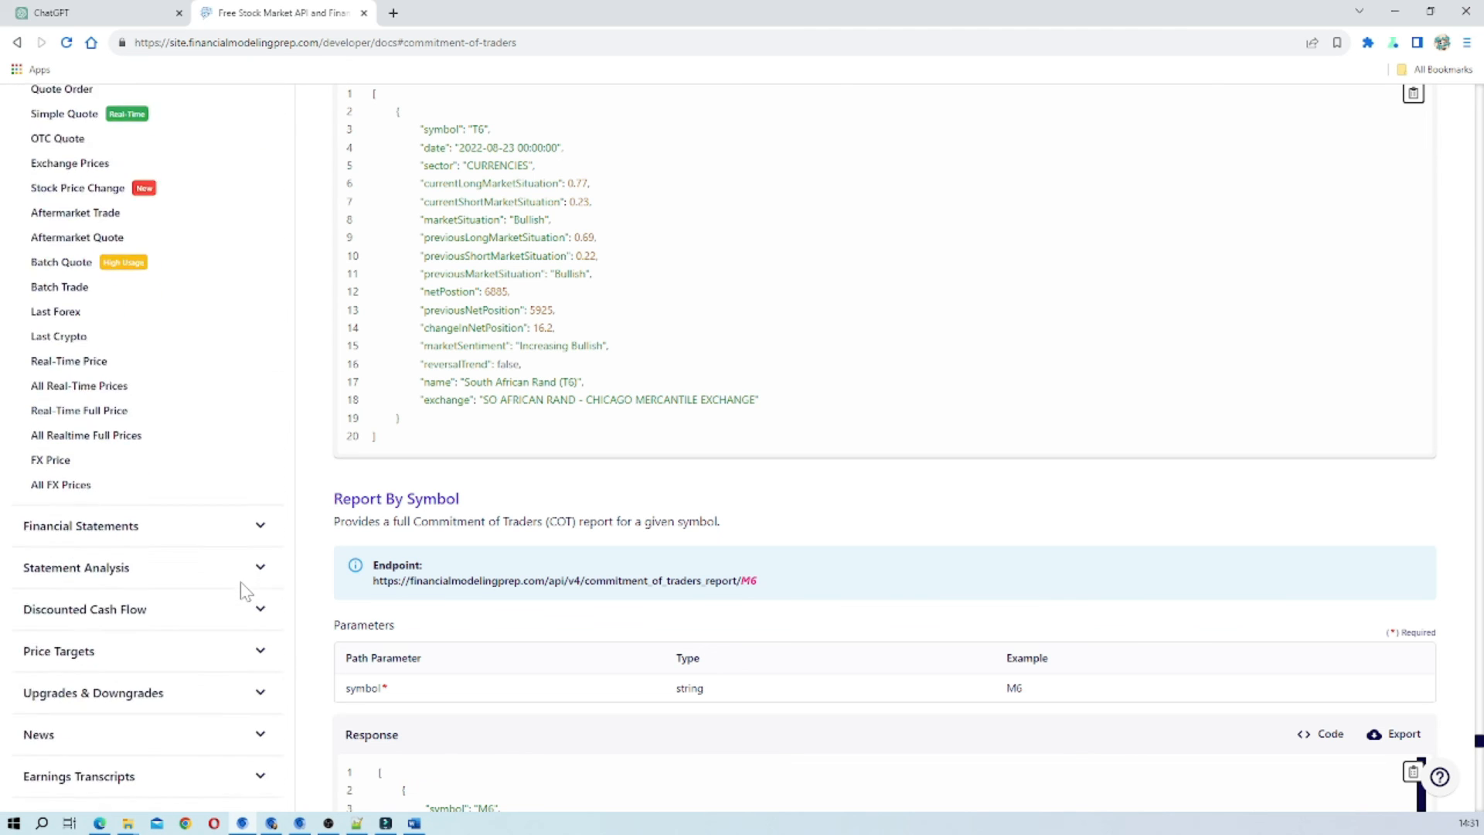
pyautogui.scroll(10, 239, 568)
pyautogui.scroll(2, 300, 428)
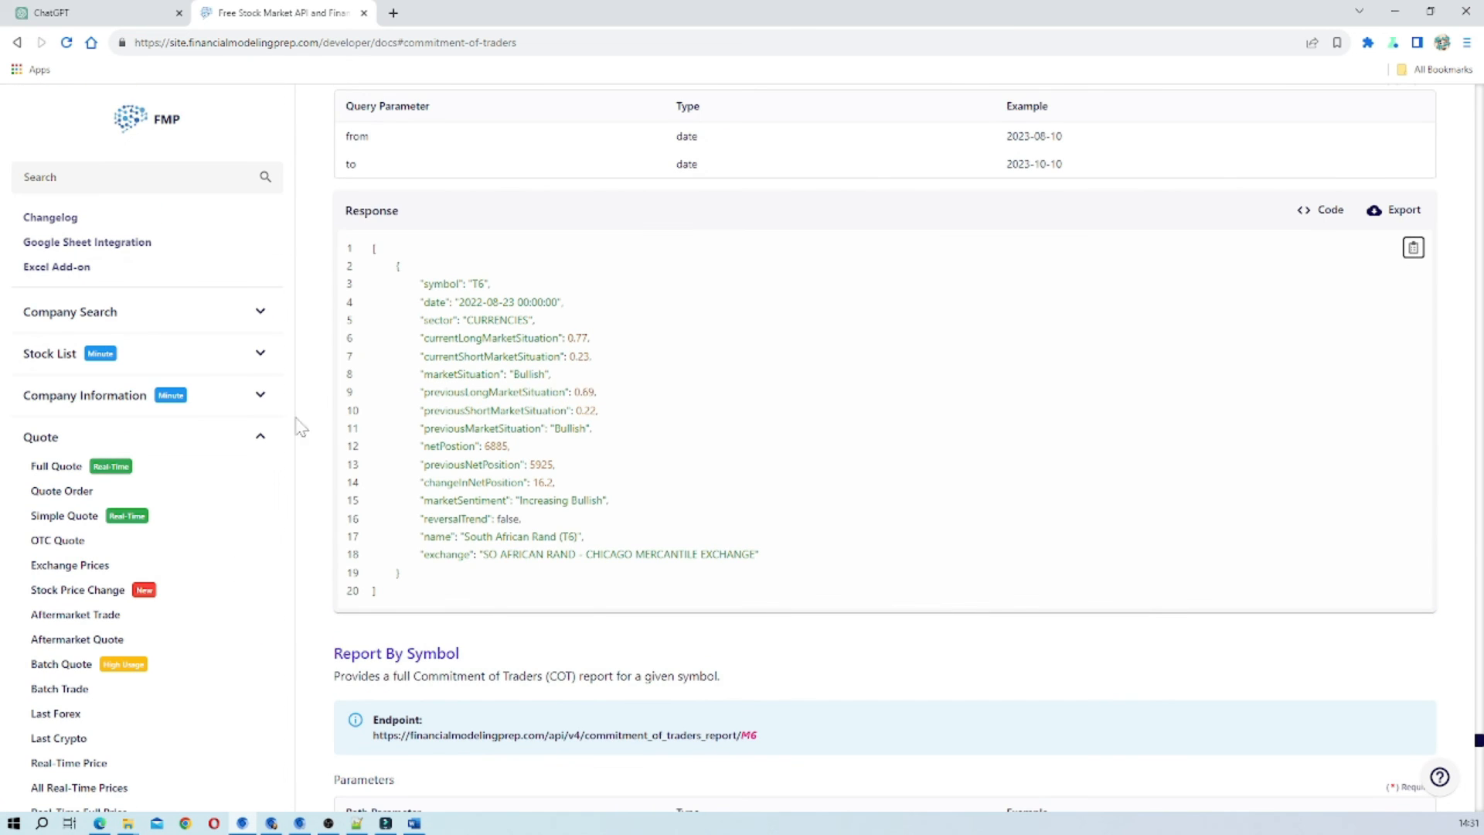
# Return to the Market Insight editor in ChatGPT and check the publishing options, including the link-only audience.
pyautogui.click(91, 14)
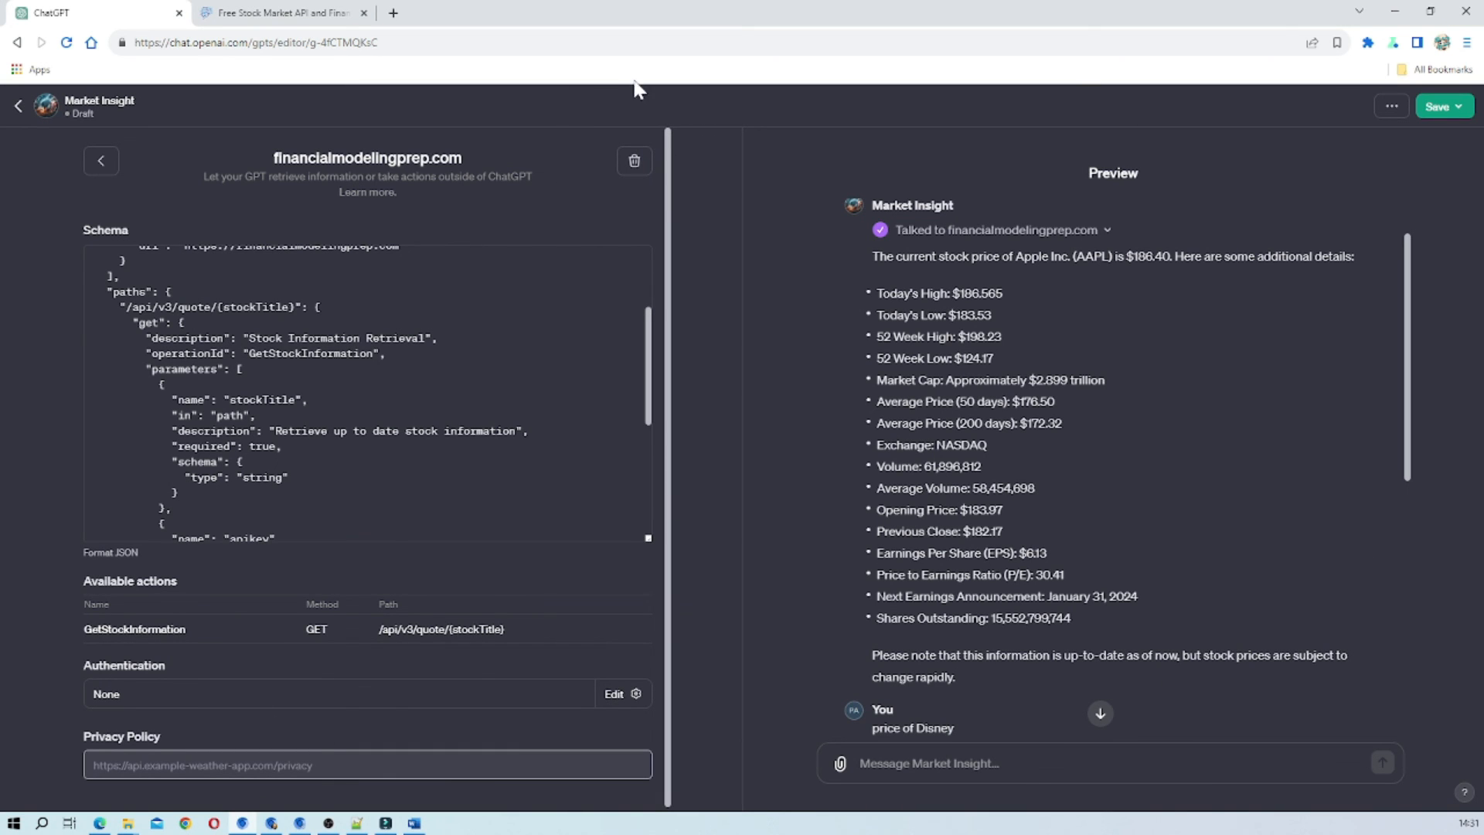
pyautogui.click(1466, 112)
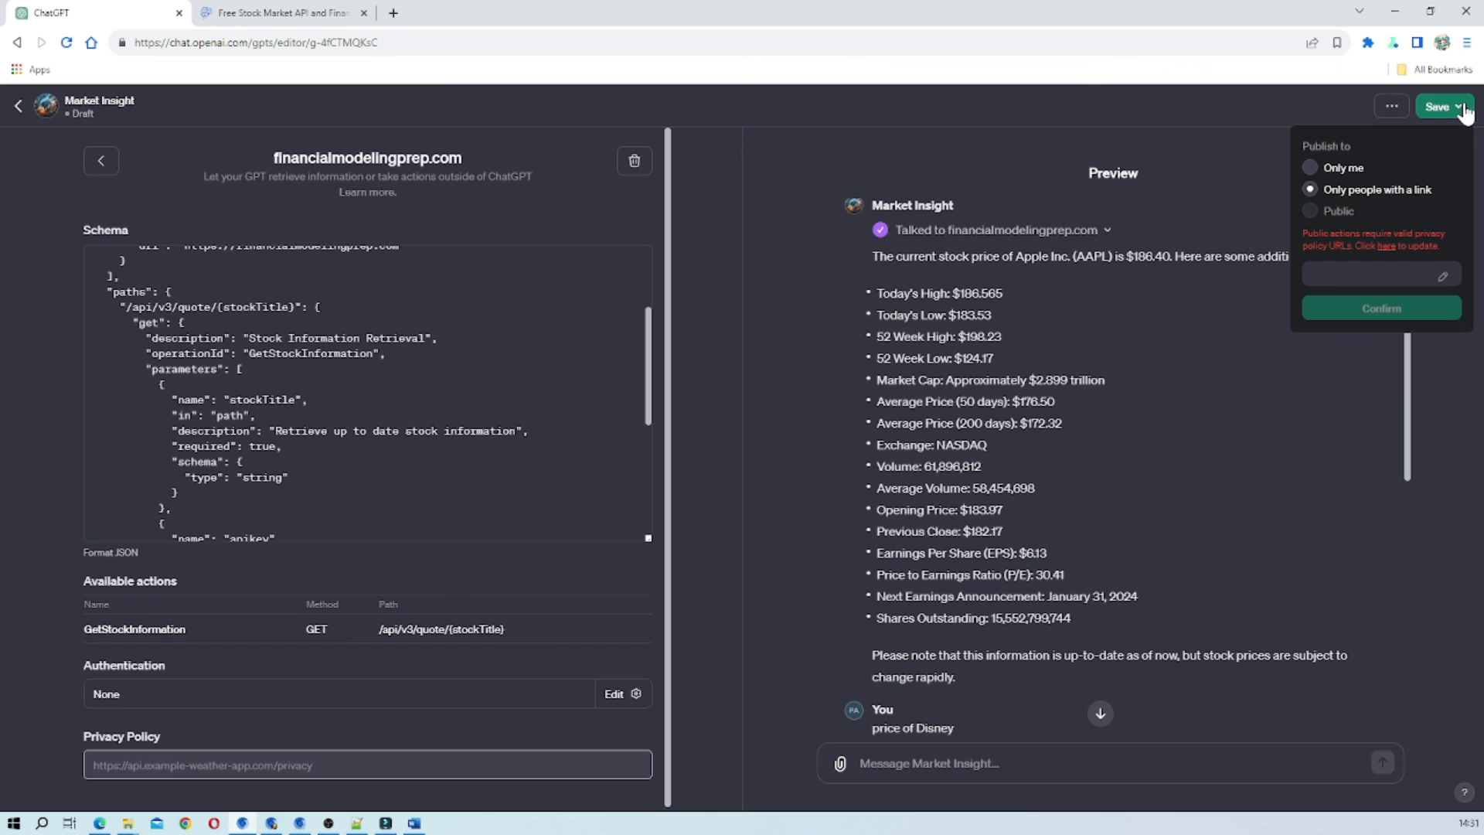
pyautogui.click(1312, 190)
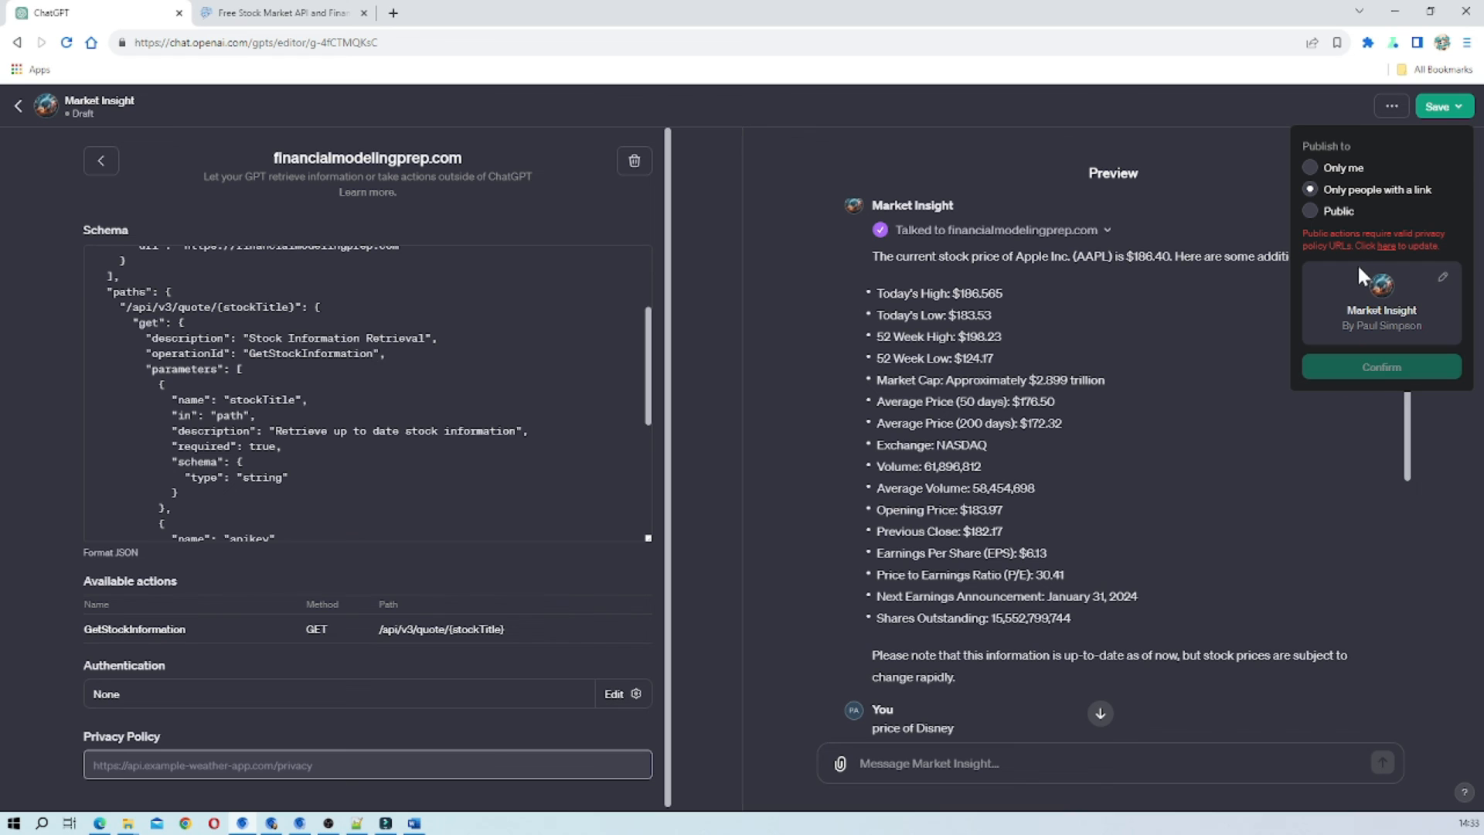
pyautogui.rightClick(306, 766)
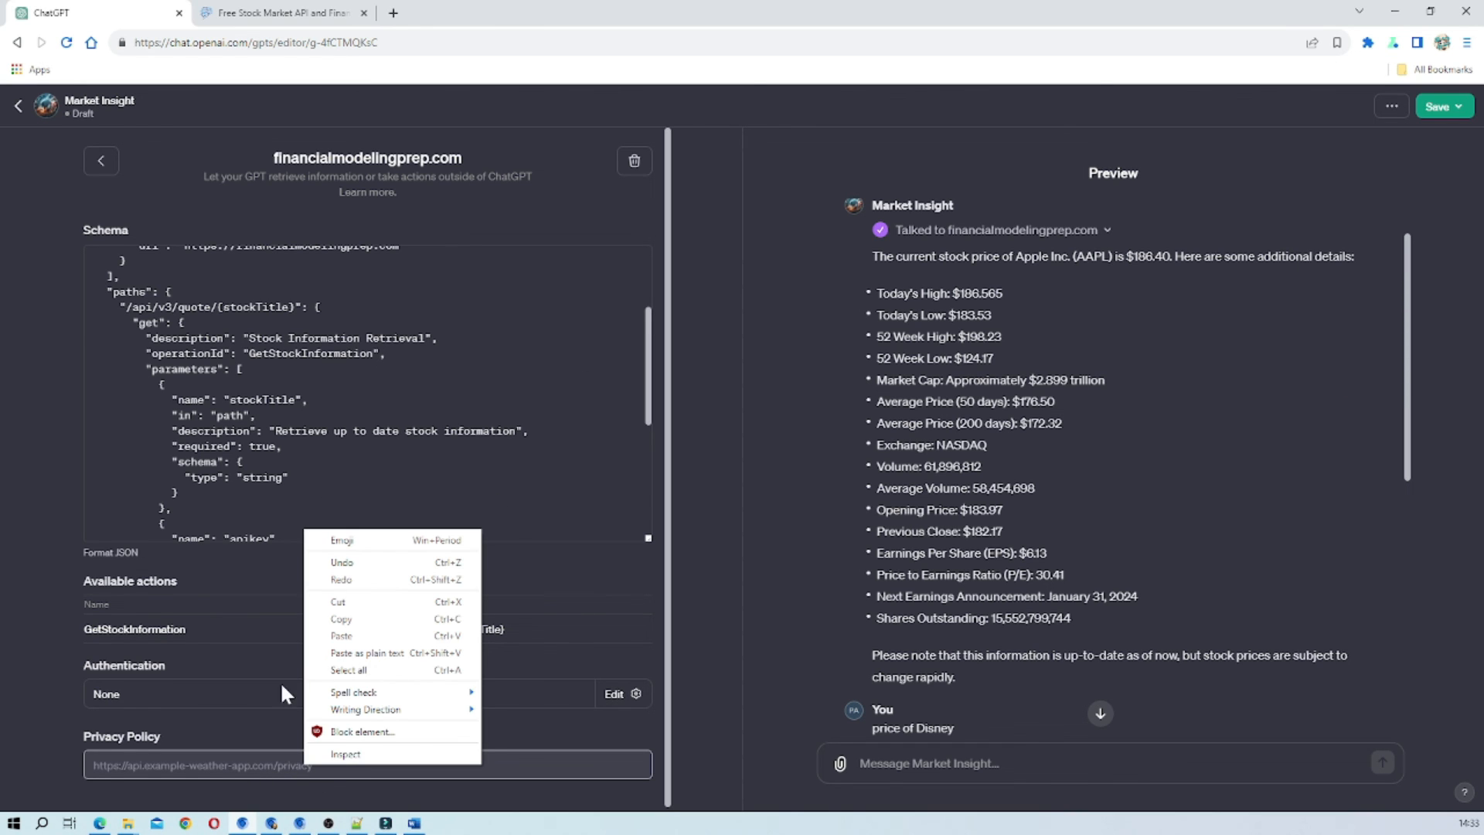
pyautogui.click(107, 767)
pyautogui.rightClick(125, 767)
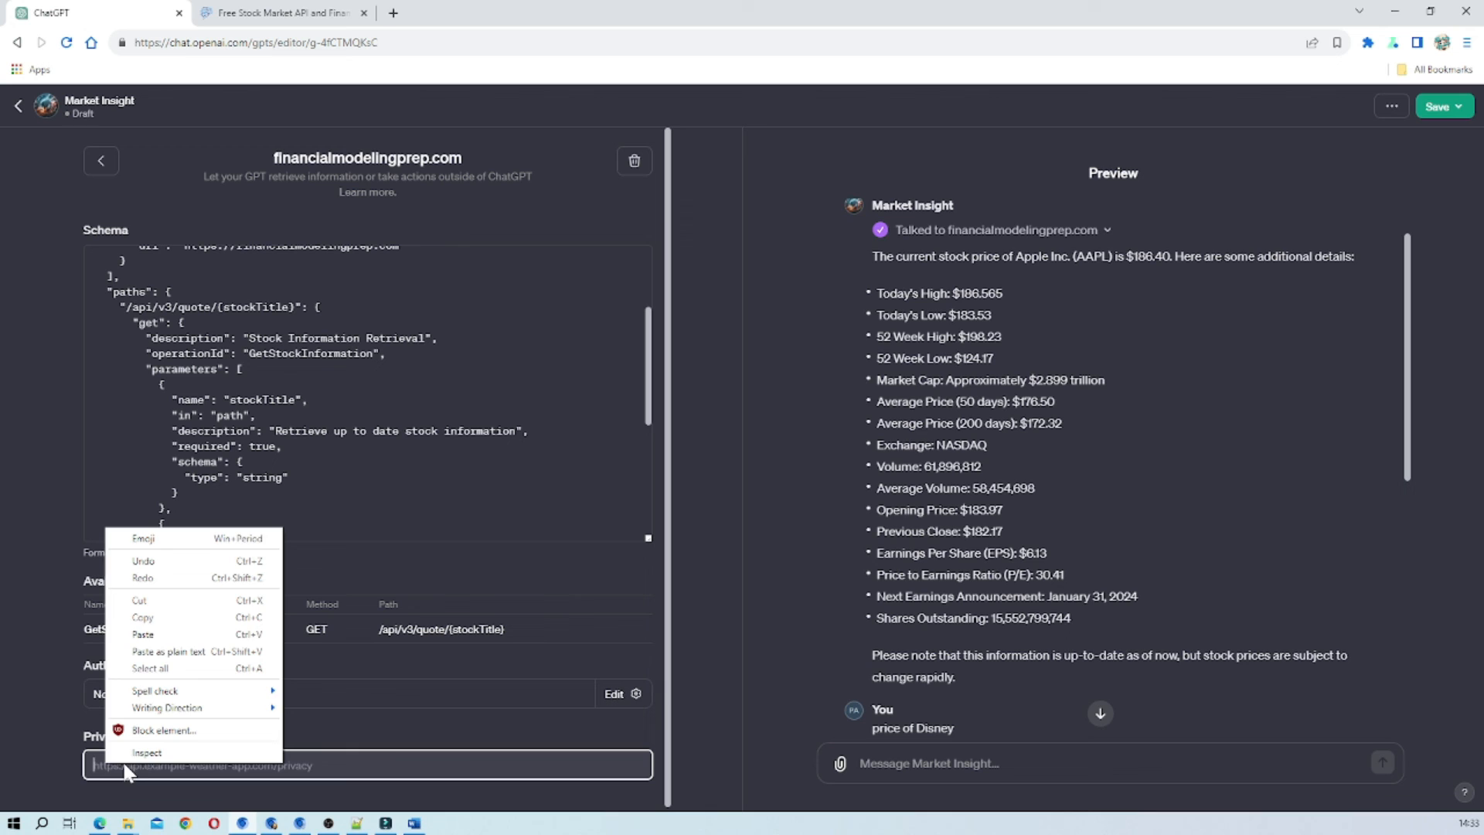
pyautogui.click(135, 638)
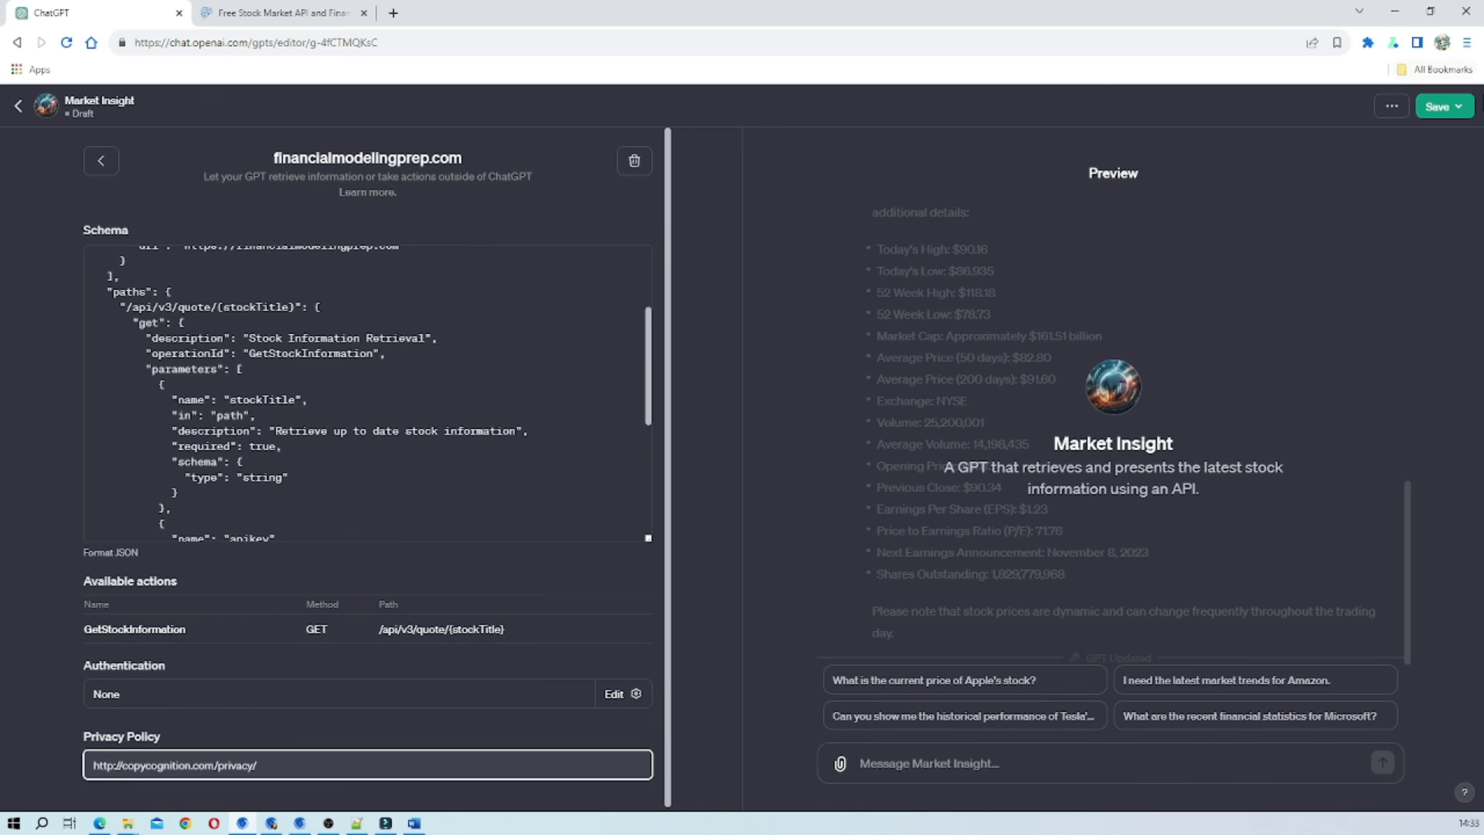
# Publish Market Insight to "Only people with a link" and confirm the save.
pyautogui.click(1463, 110)
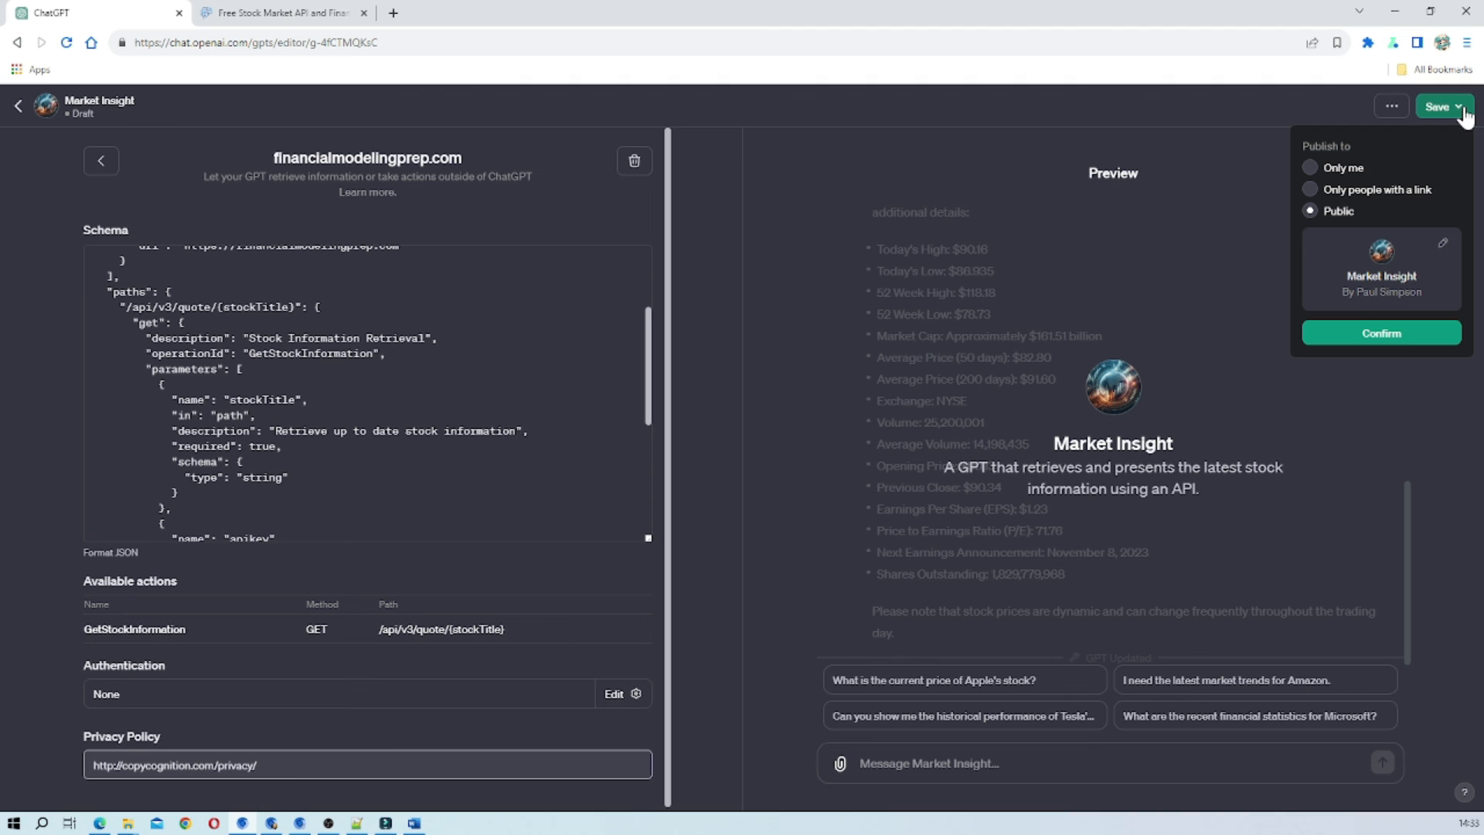
pyautogui.click(1310, 190)
pyautogui.click(1376, 334)
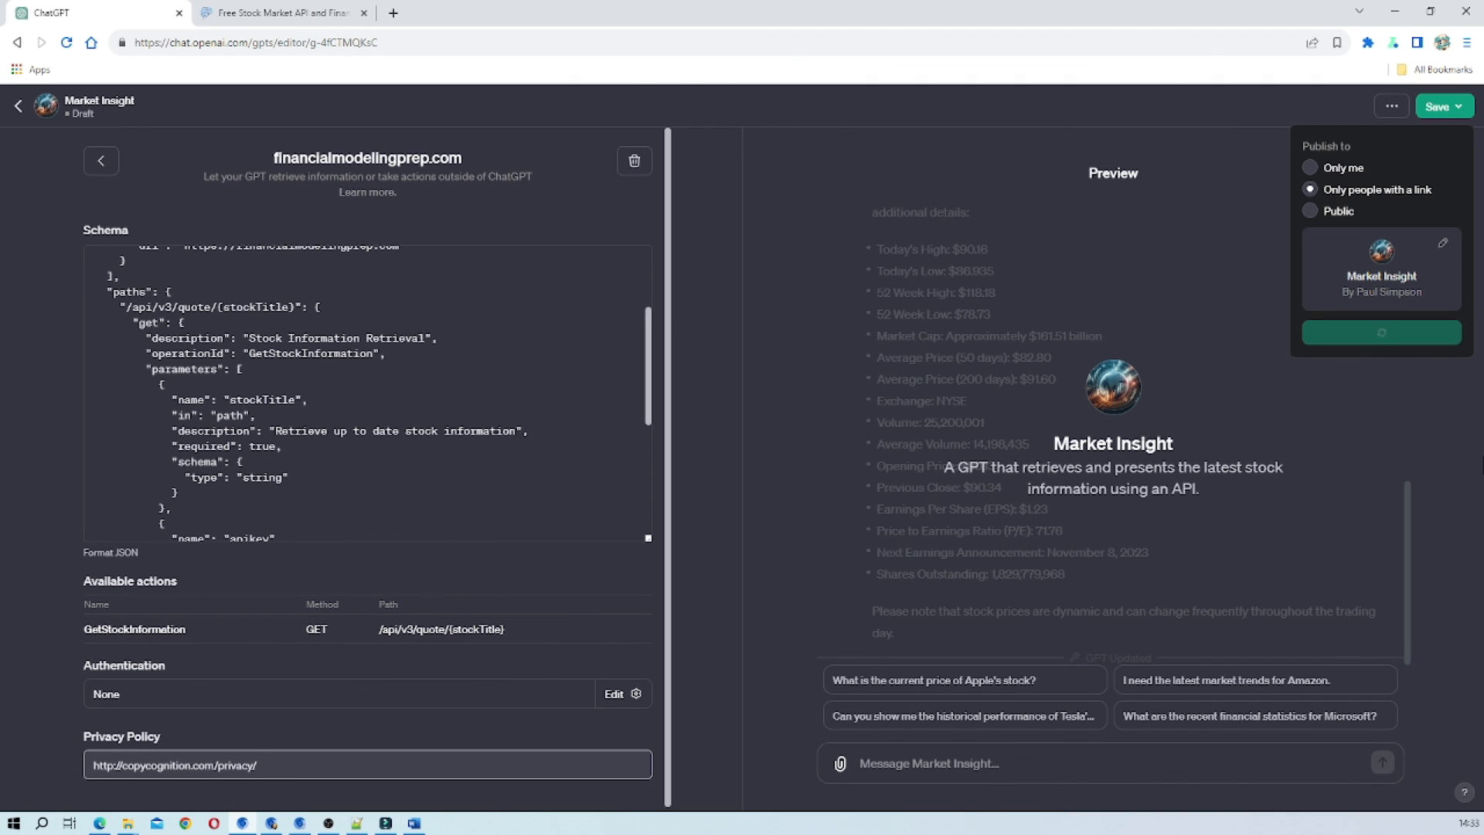